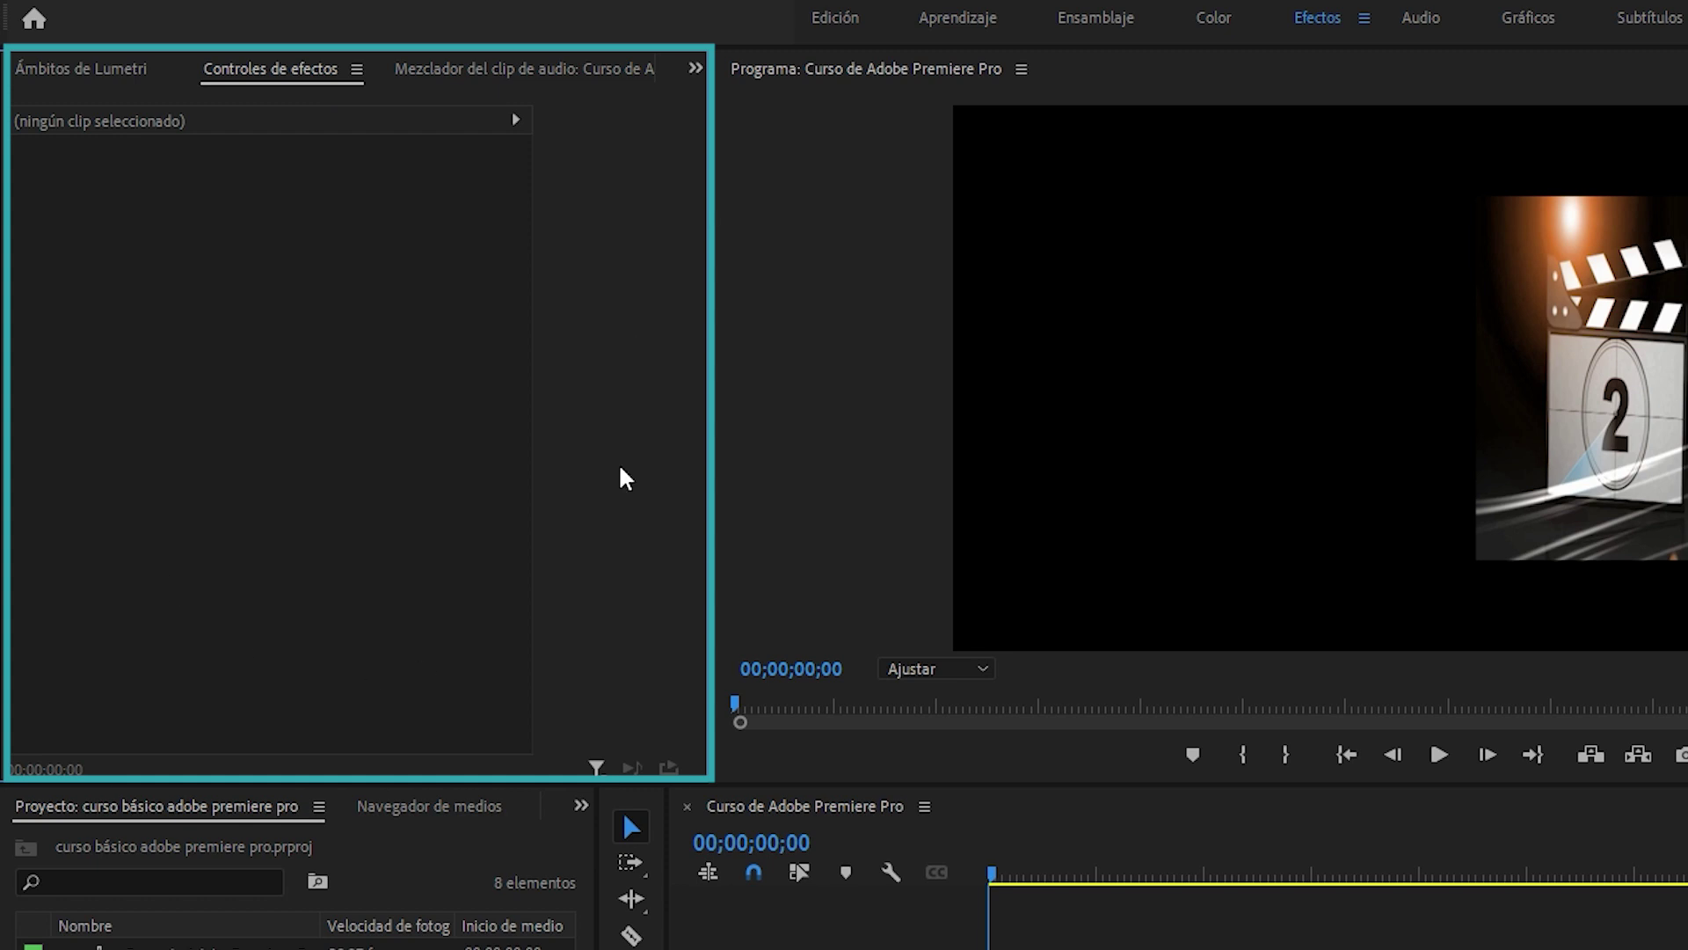
# Check the Audio Clip Mixer's meters, return to Effect Controls, and list the Proyecto group's panels.
pyautogui.click(437, 68)
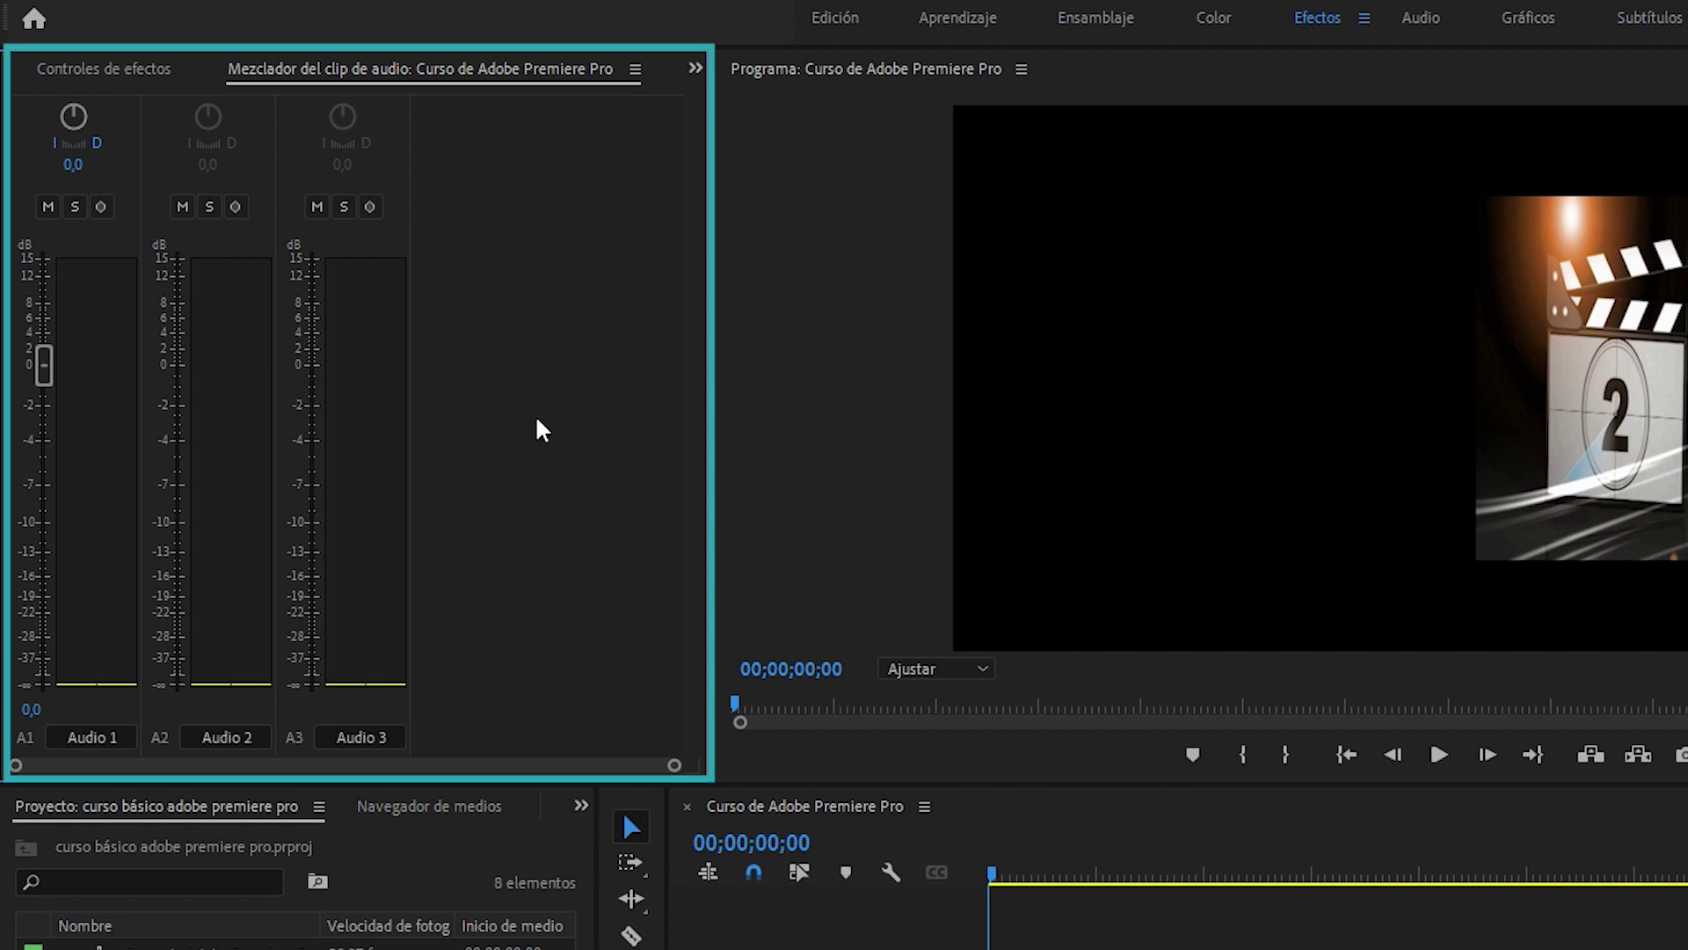
pyautogui.click(151, 74)
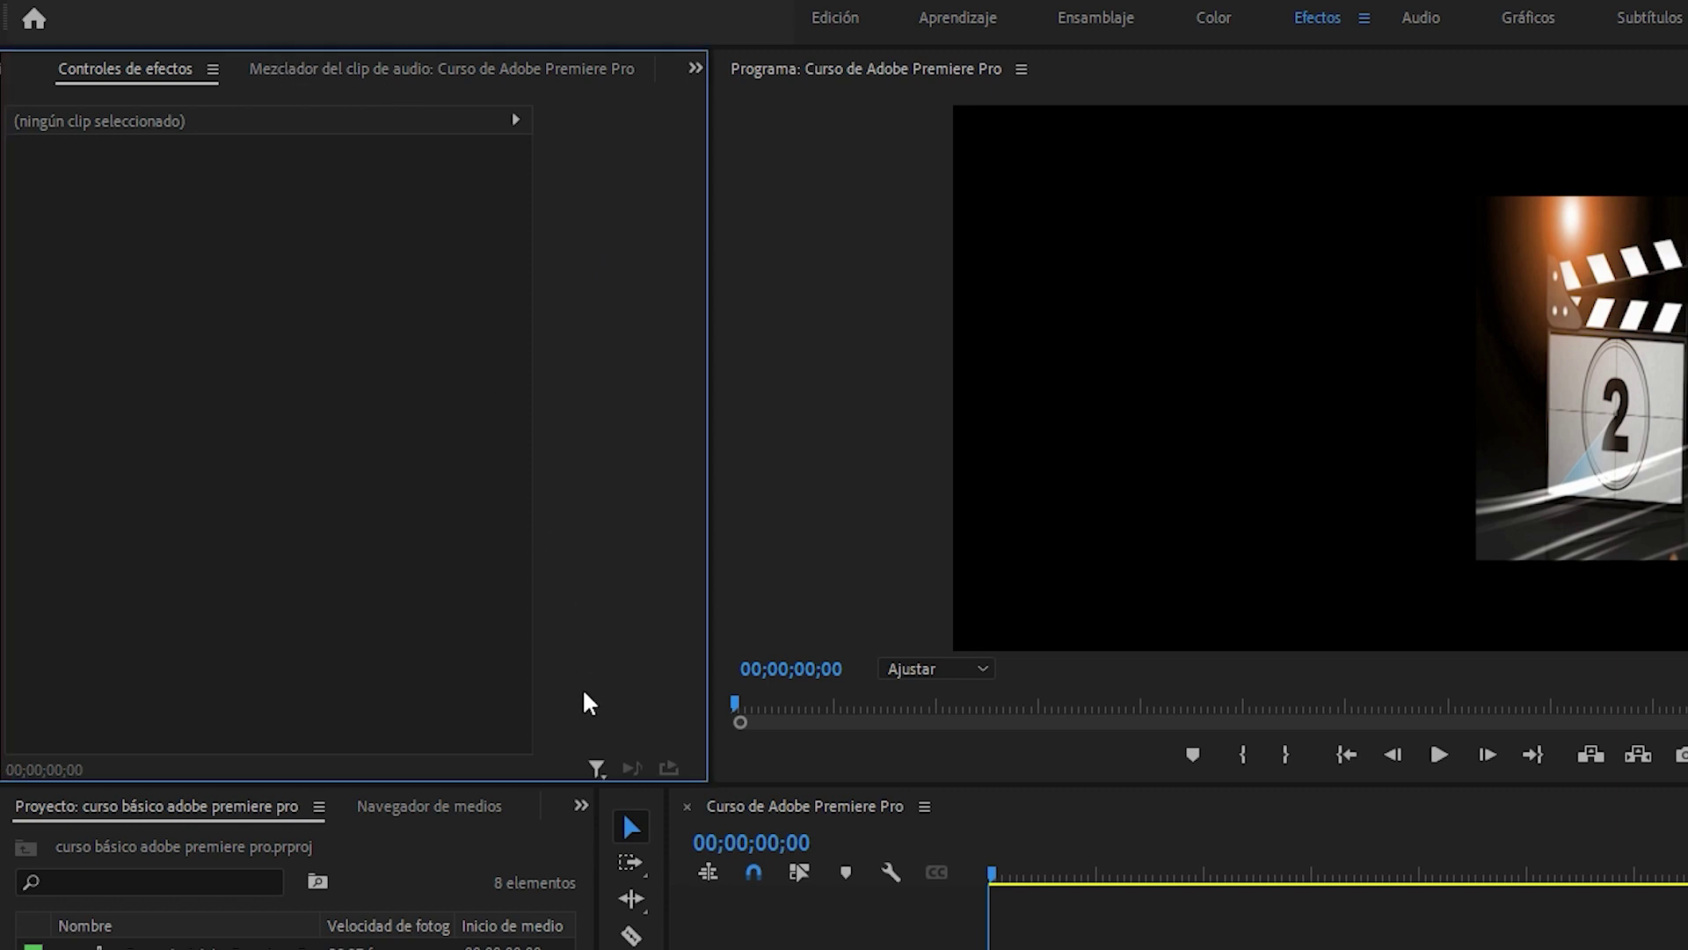
pyautogui.click(547, 689)
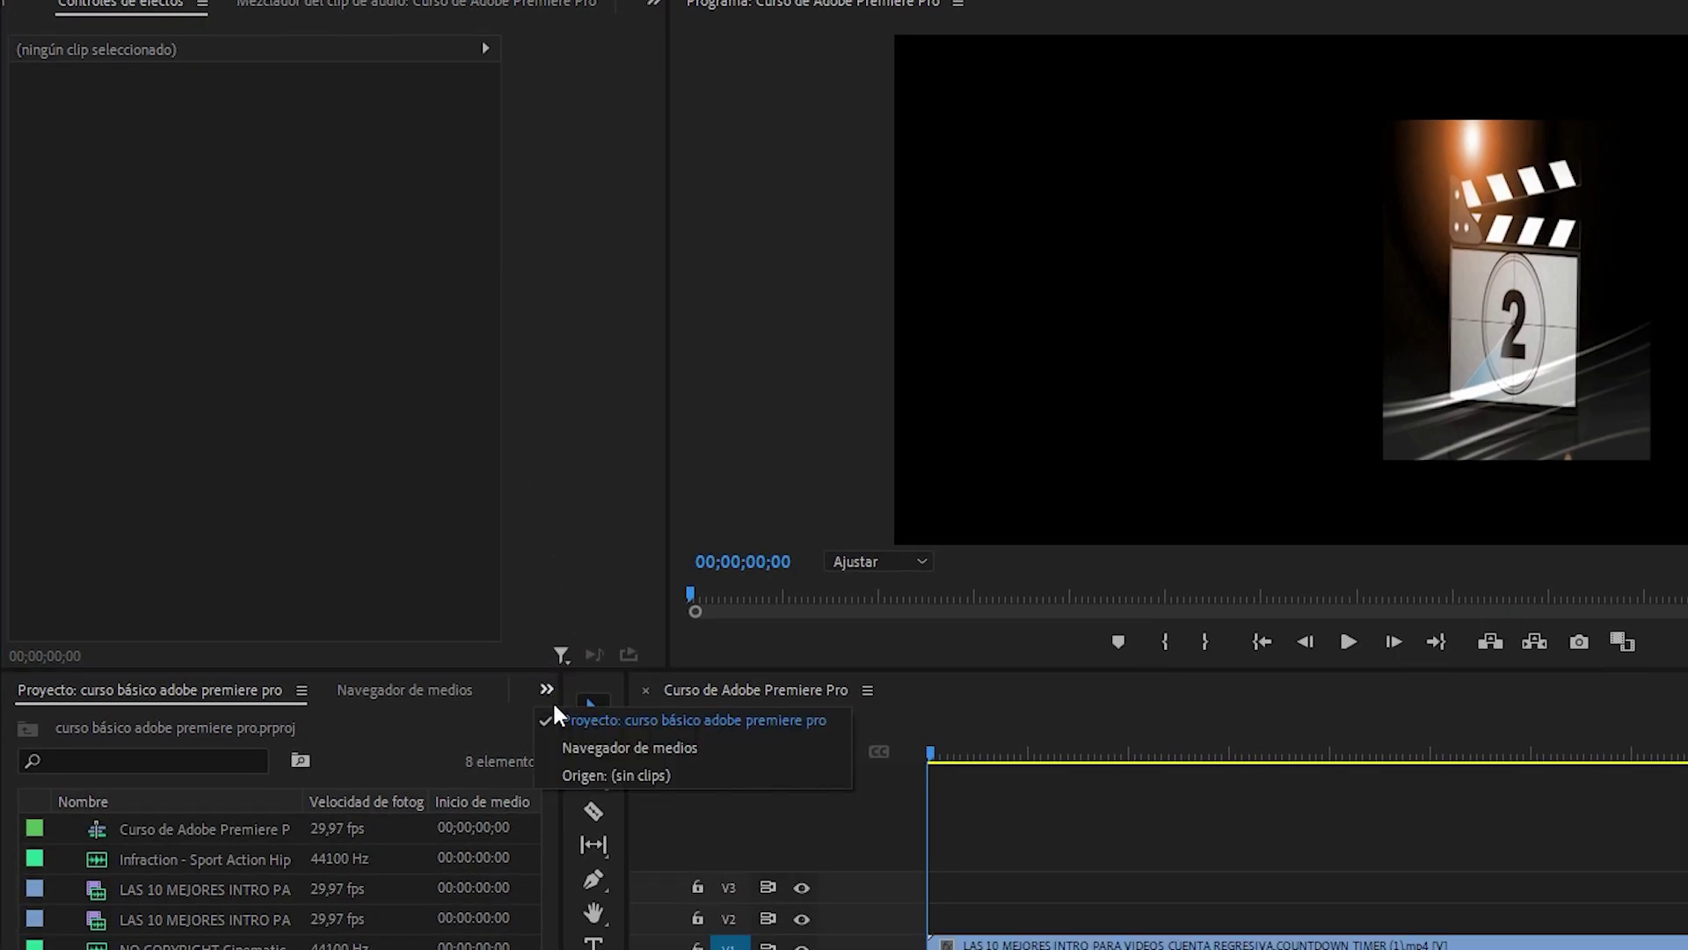
# Bring Origen: (sin clips) to the front from the Proyecto group's overflow list.
pyautogui.click(587, 775)
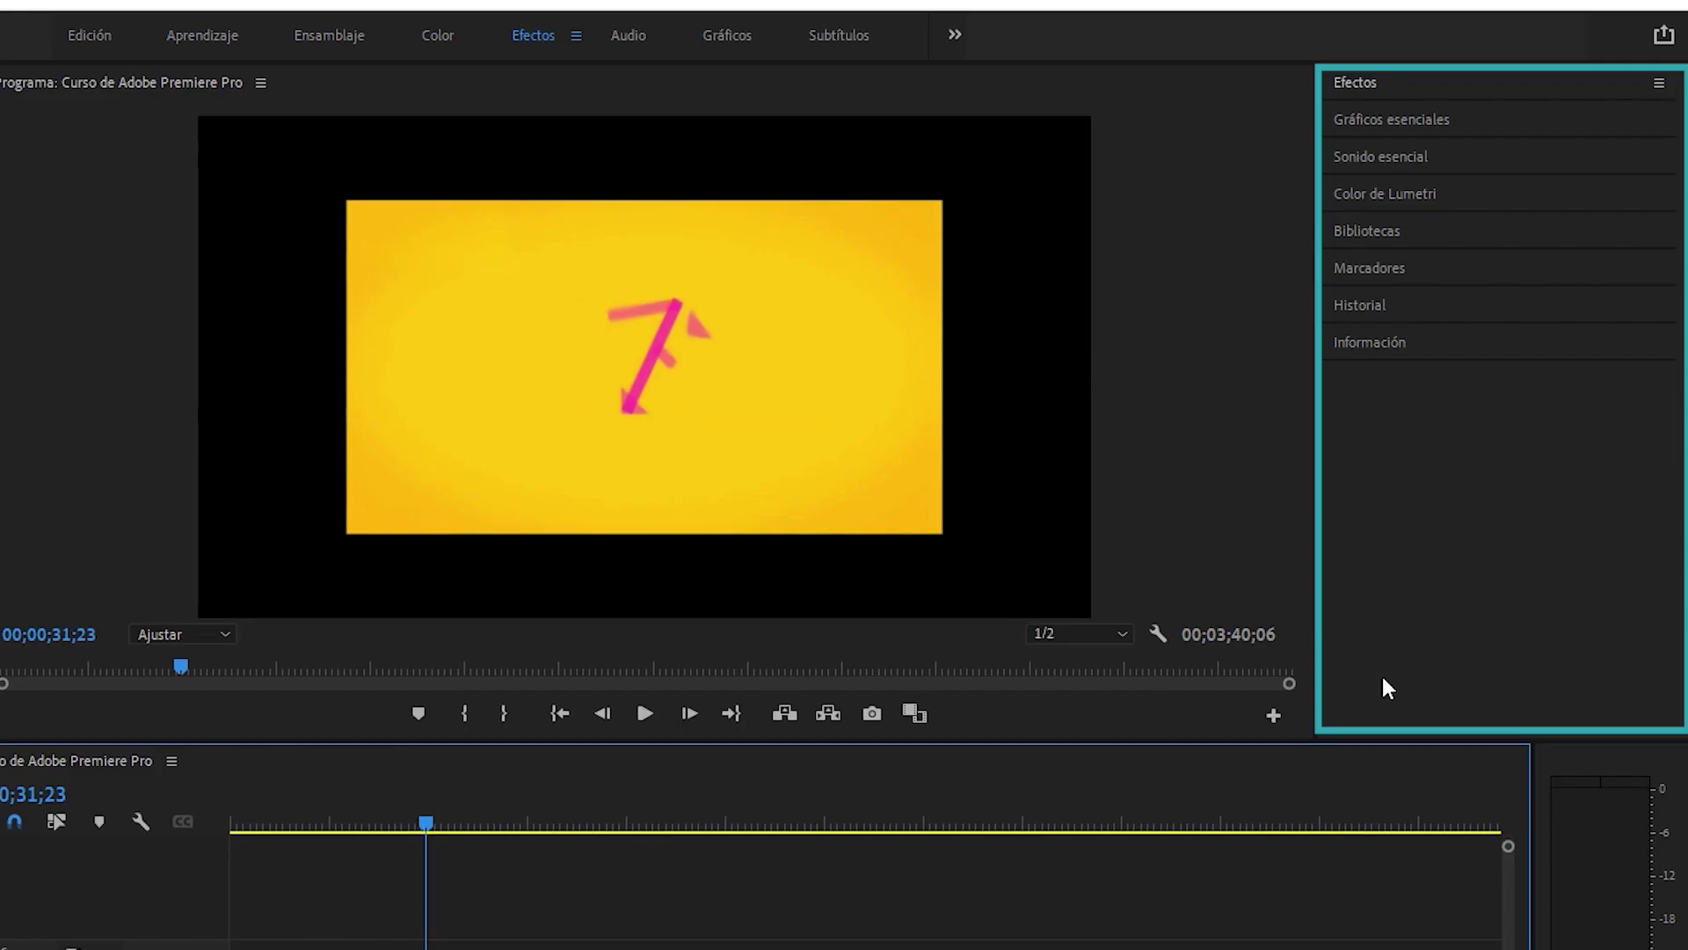
pyautogui.click(1407, 74)
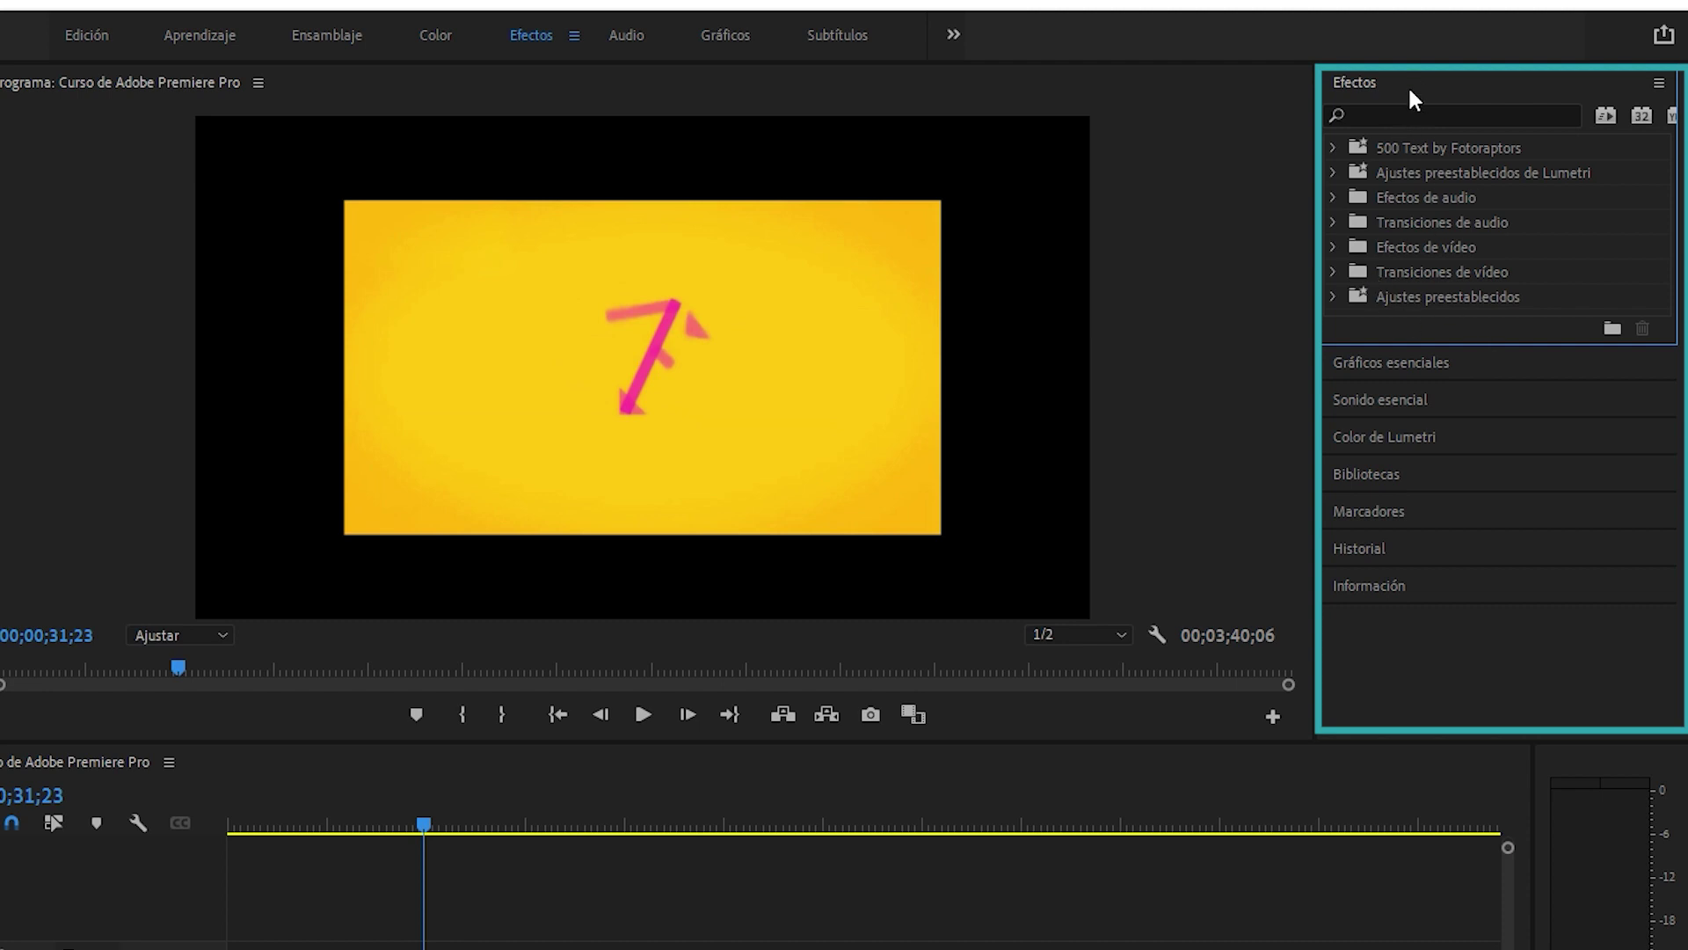
pyautogui.click(1416, 82)
pyautogui.click(1387, 118)
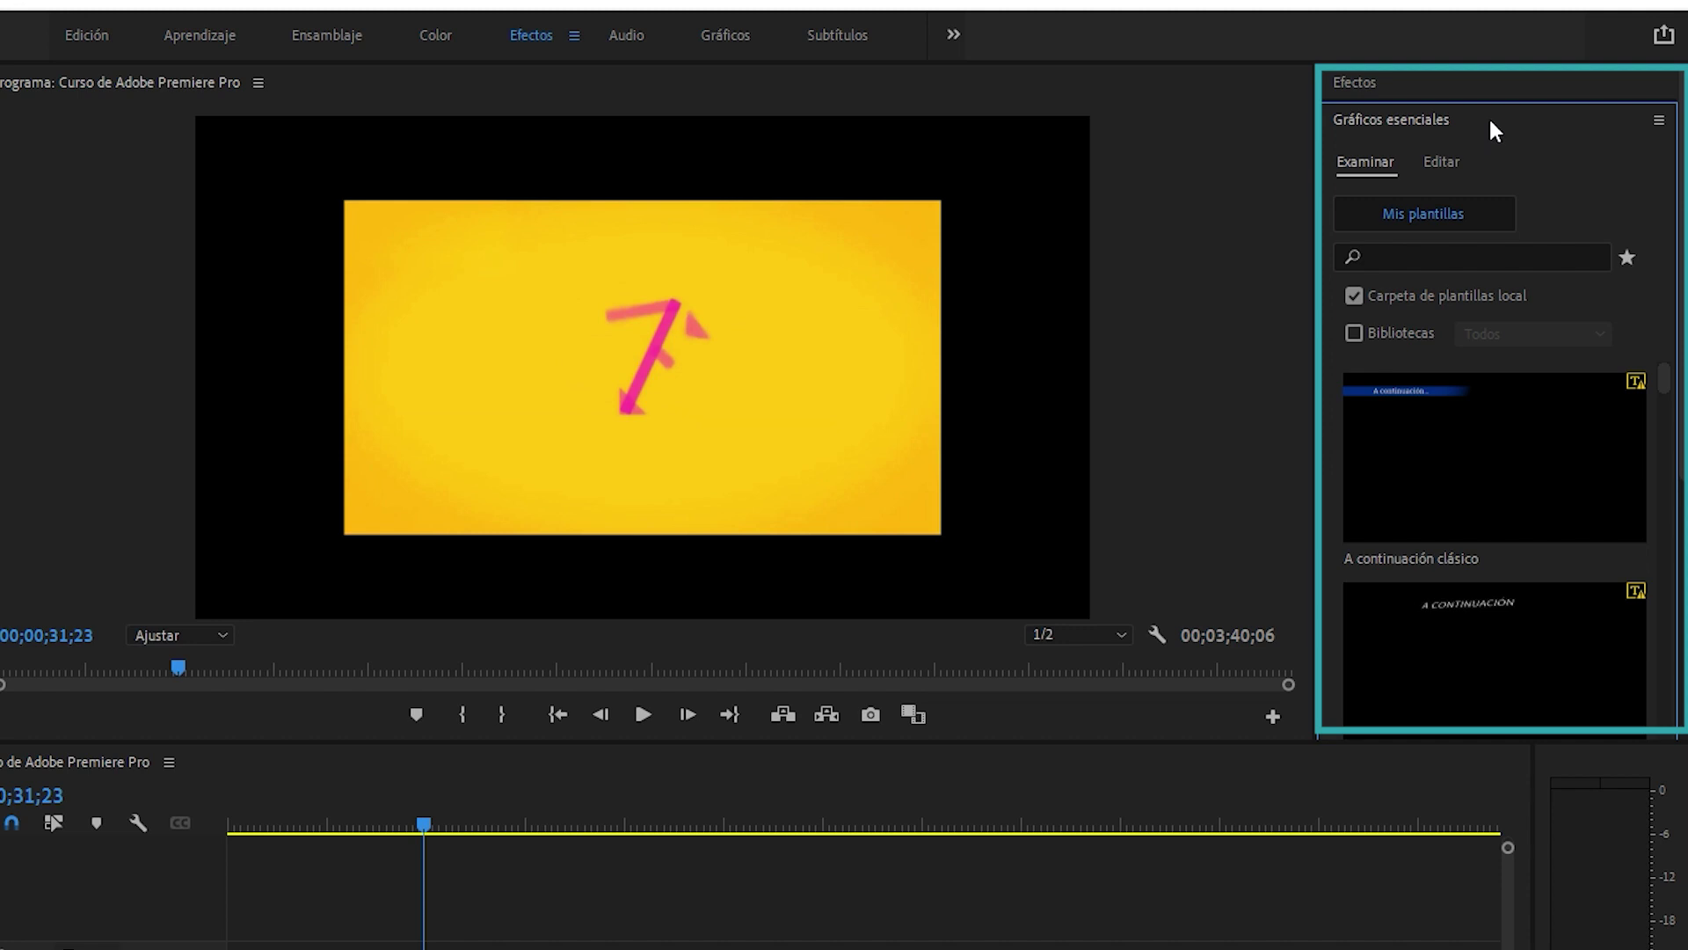
pyautogui.click(1491, 120)
pyautogui.click(1433, 268)
pyautogui.click(1469, 267)
pyautogui.click(1451, 305)
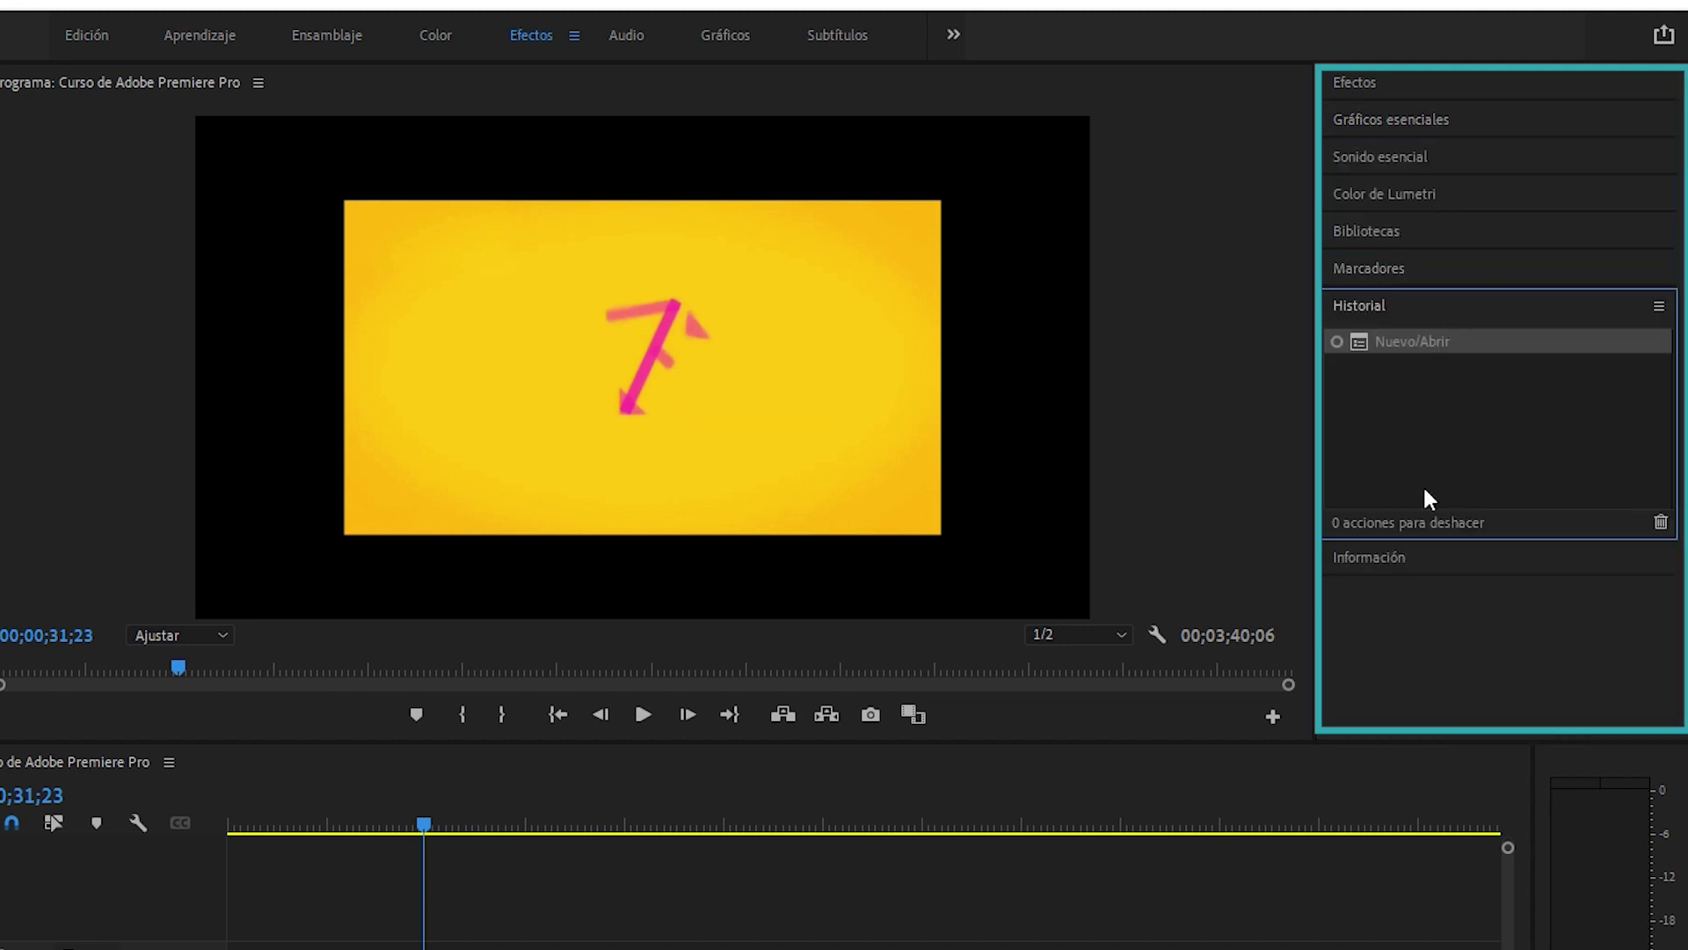
pyautogui.click(1462, 306)
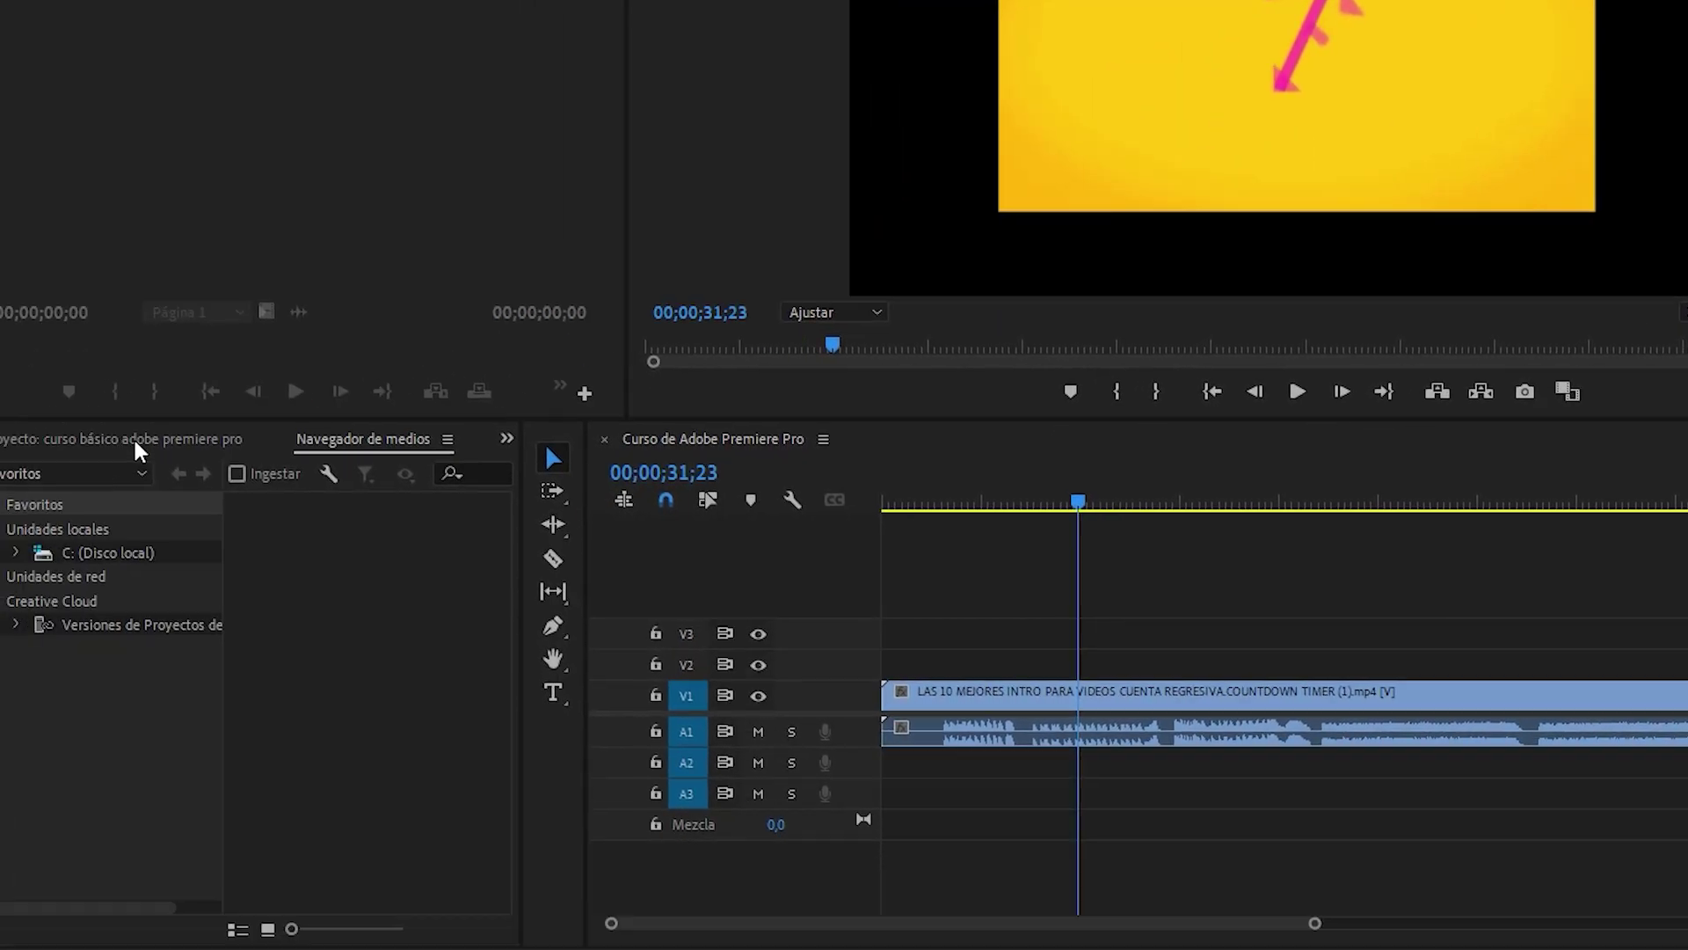
# Switch from Navegador de medios to the Proyecto tab showing its 8 items.
pyautogui.click(131, 438)
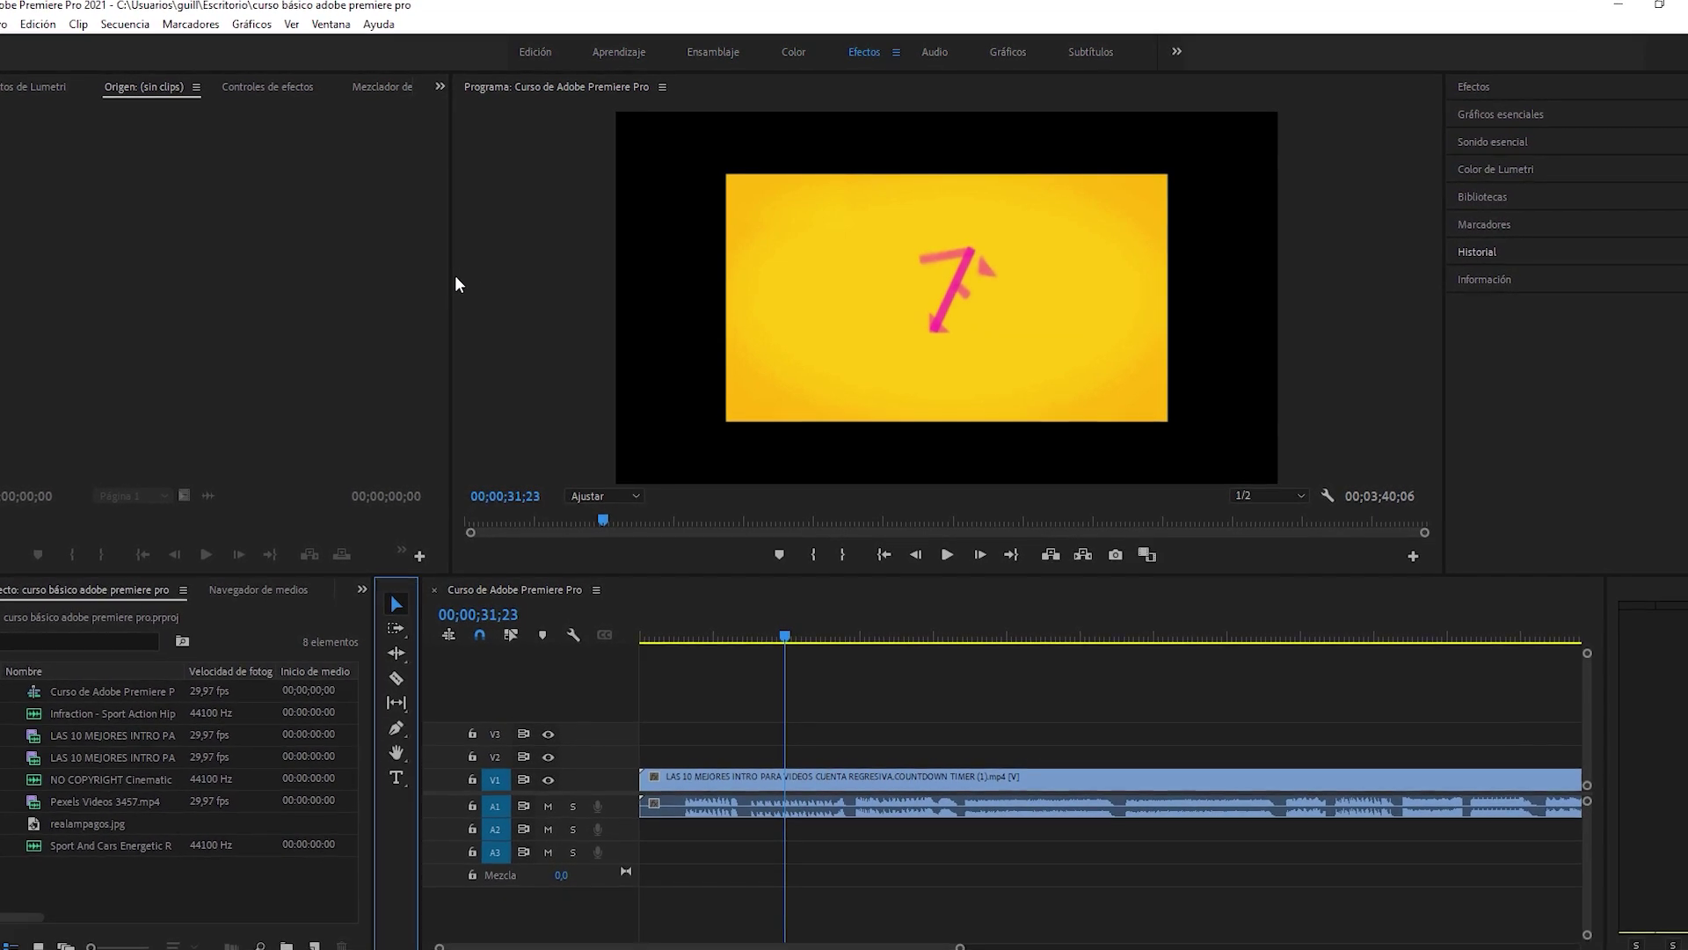
# Widen the Origen panel against the Programa monitor and browse the Archivo and Edición menus.
pyautogui.moveTo(454, 276)
pyautogui.mouseDown()
pyautogui.moveTo(533, 288)
pyautogui.moveTo(467, 286)
pyautogui.mouseUp()
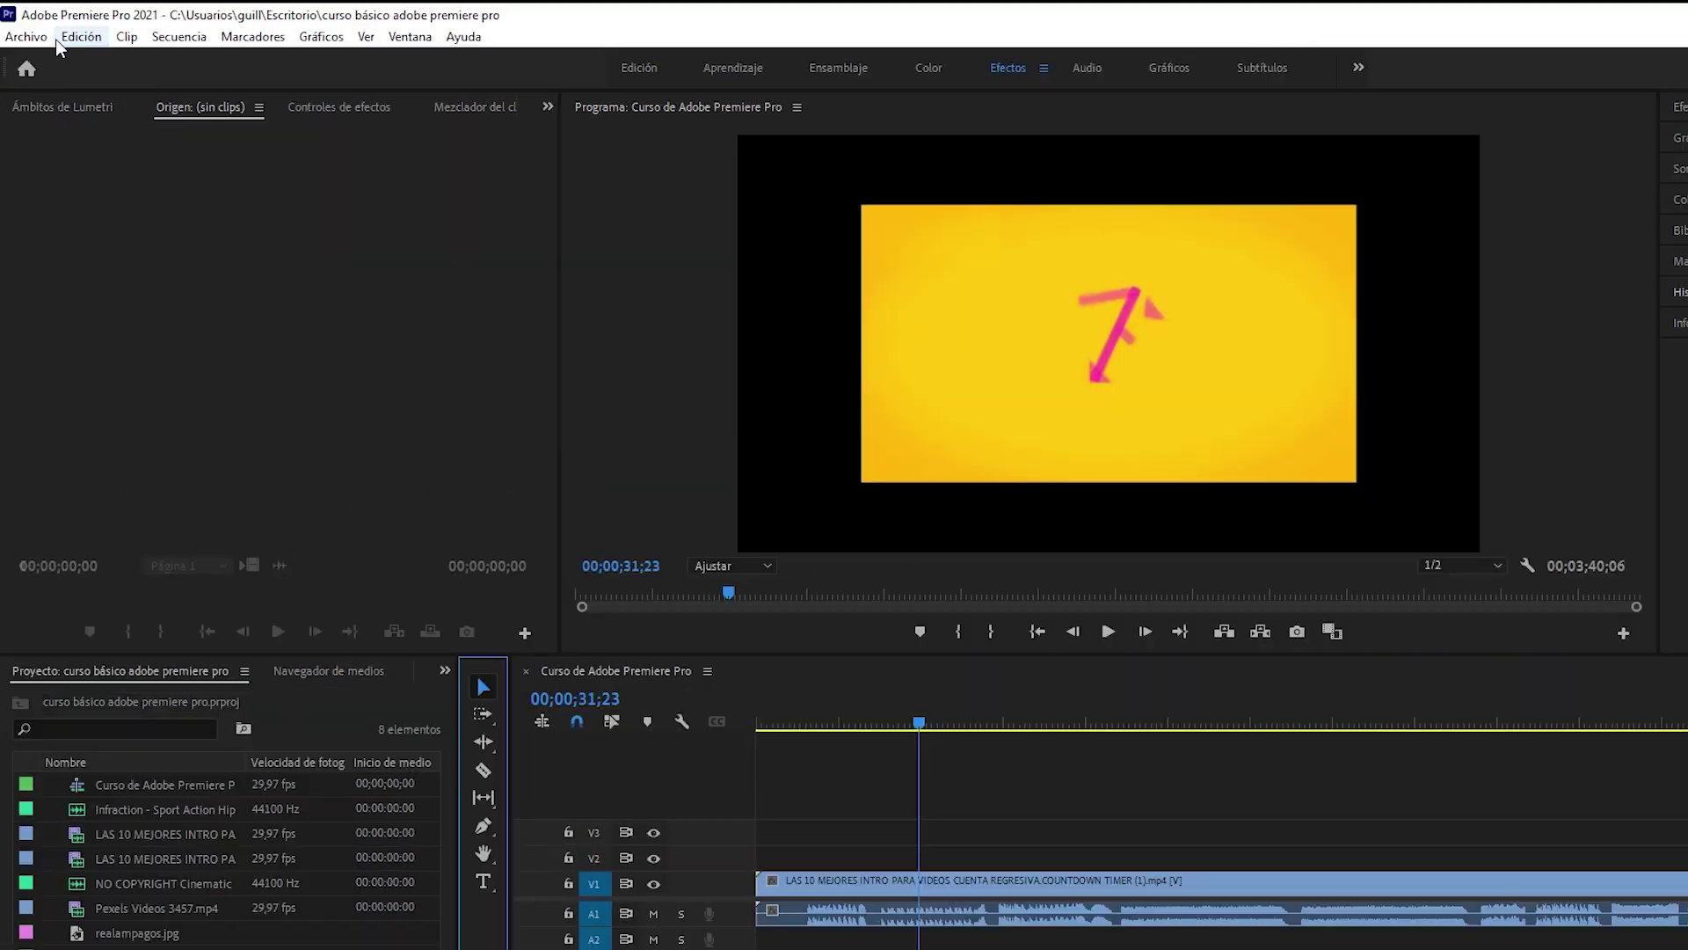
pyautogui.click(38, 36)
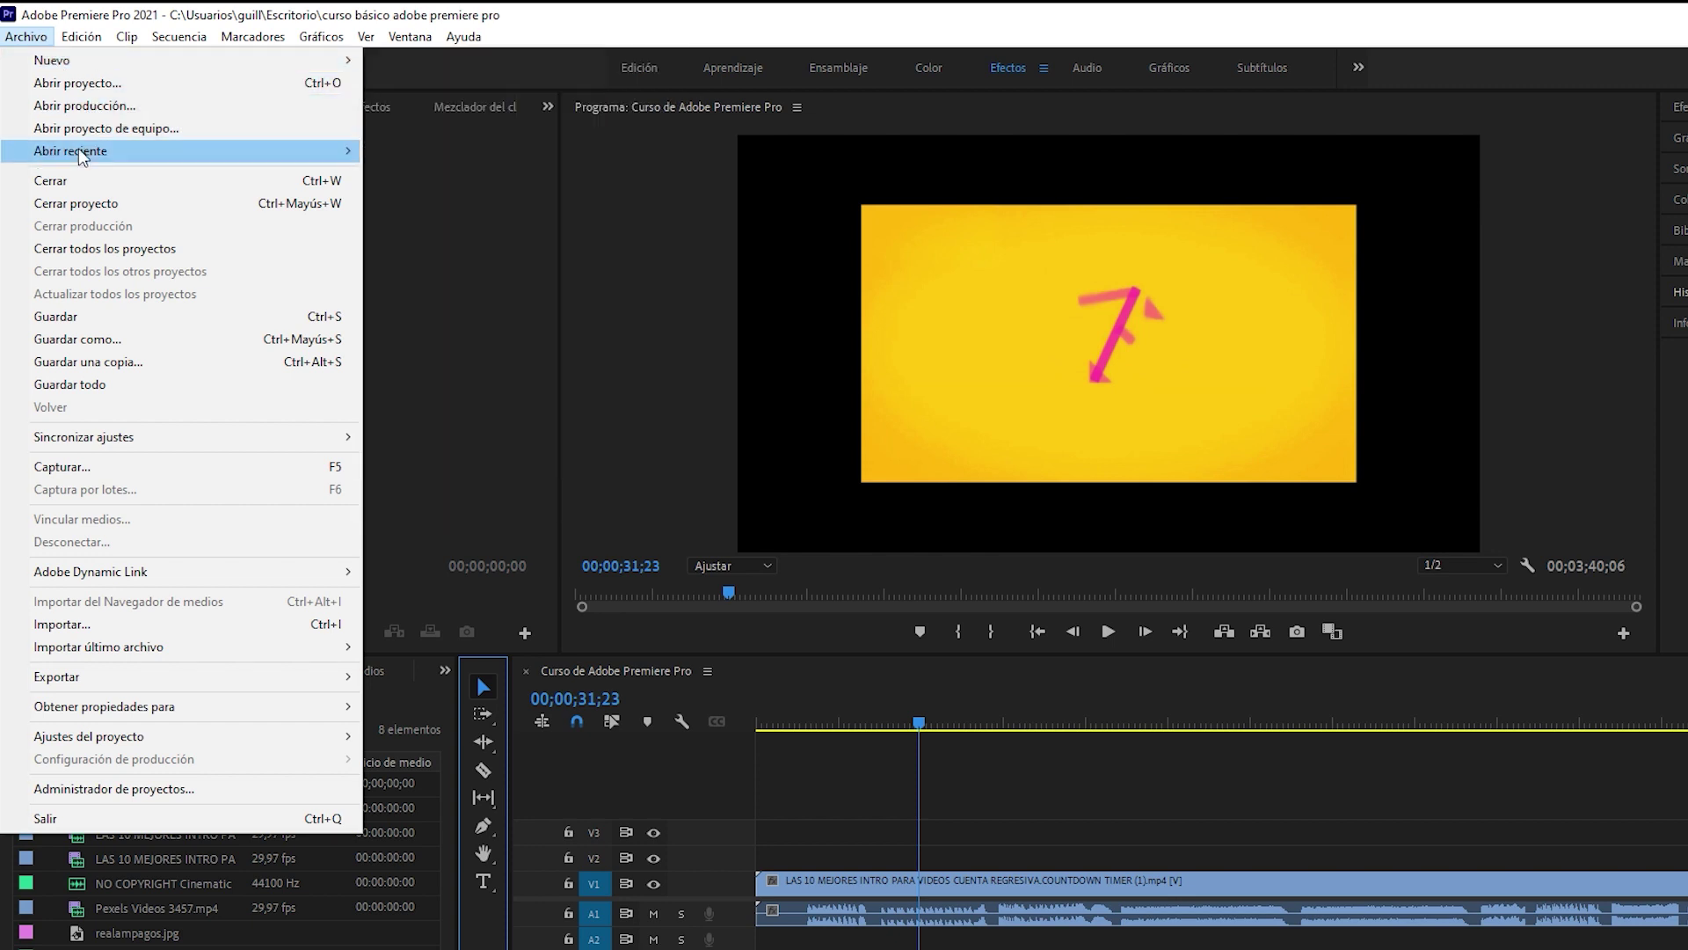
pyautogui.moveTo(106, 67)
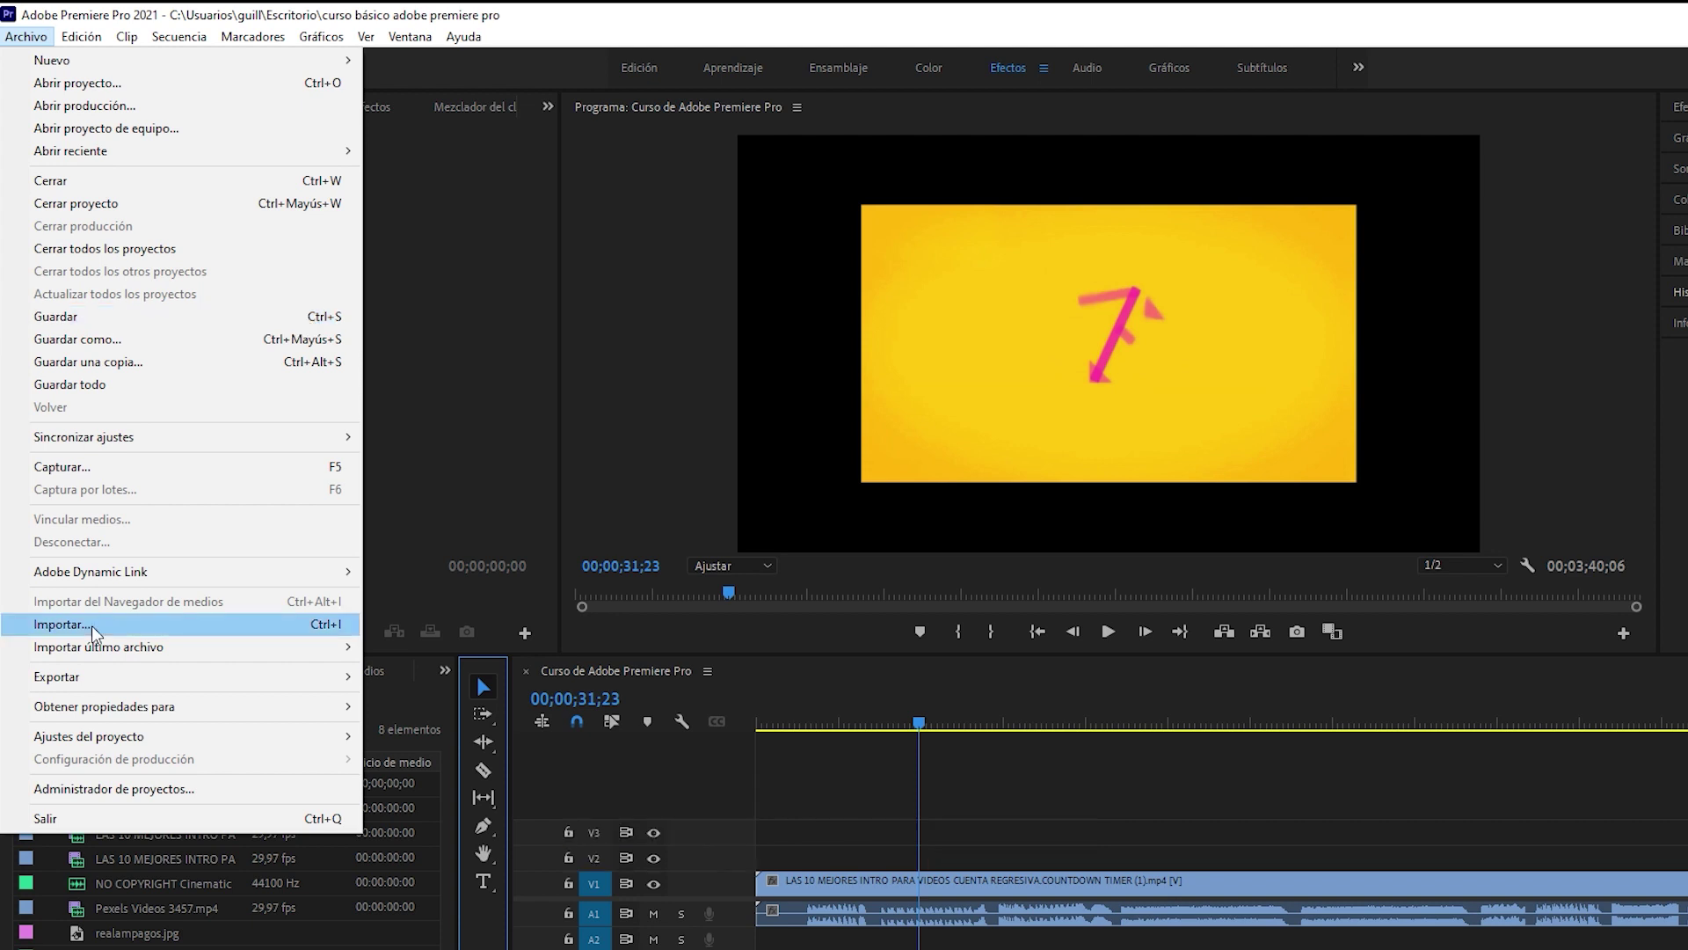
pyautogui.moveTo(85, 679)
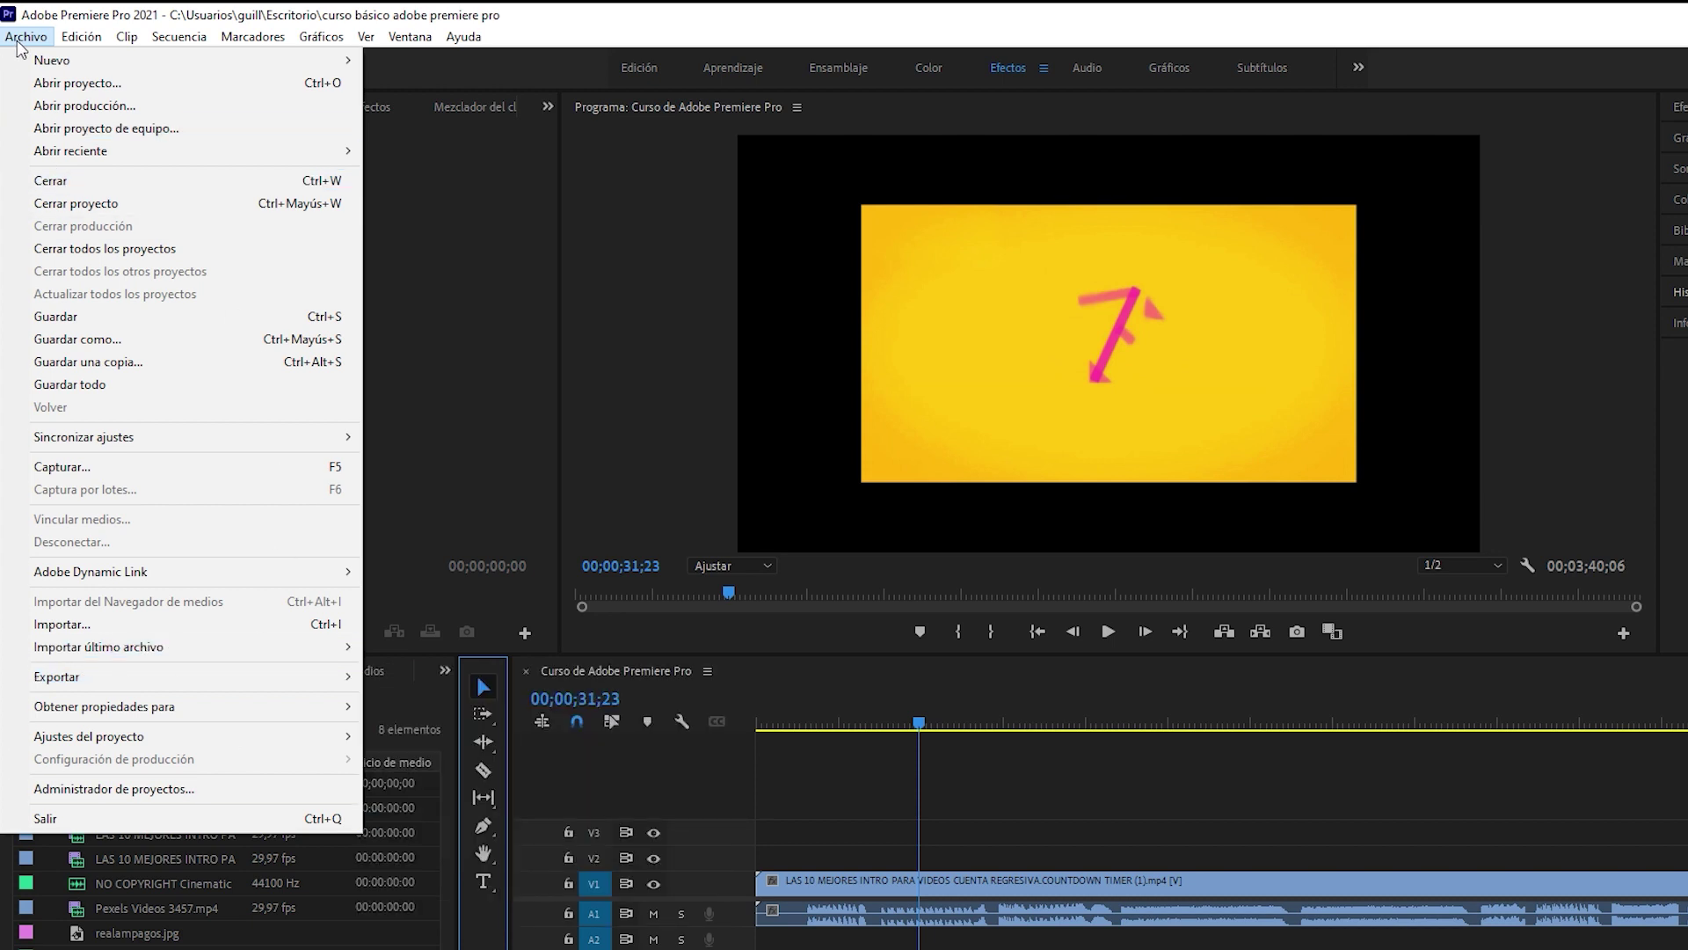
pyautogui.moveTo(79, 39)
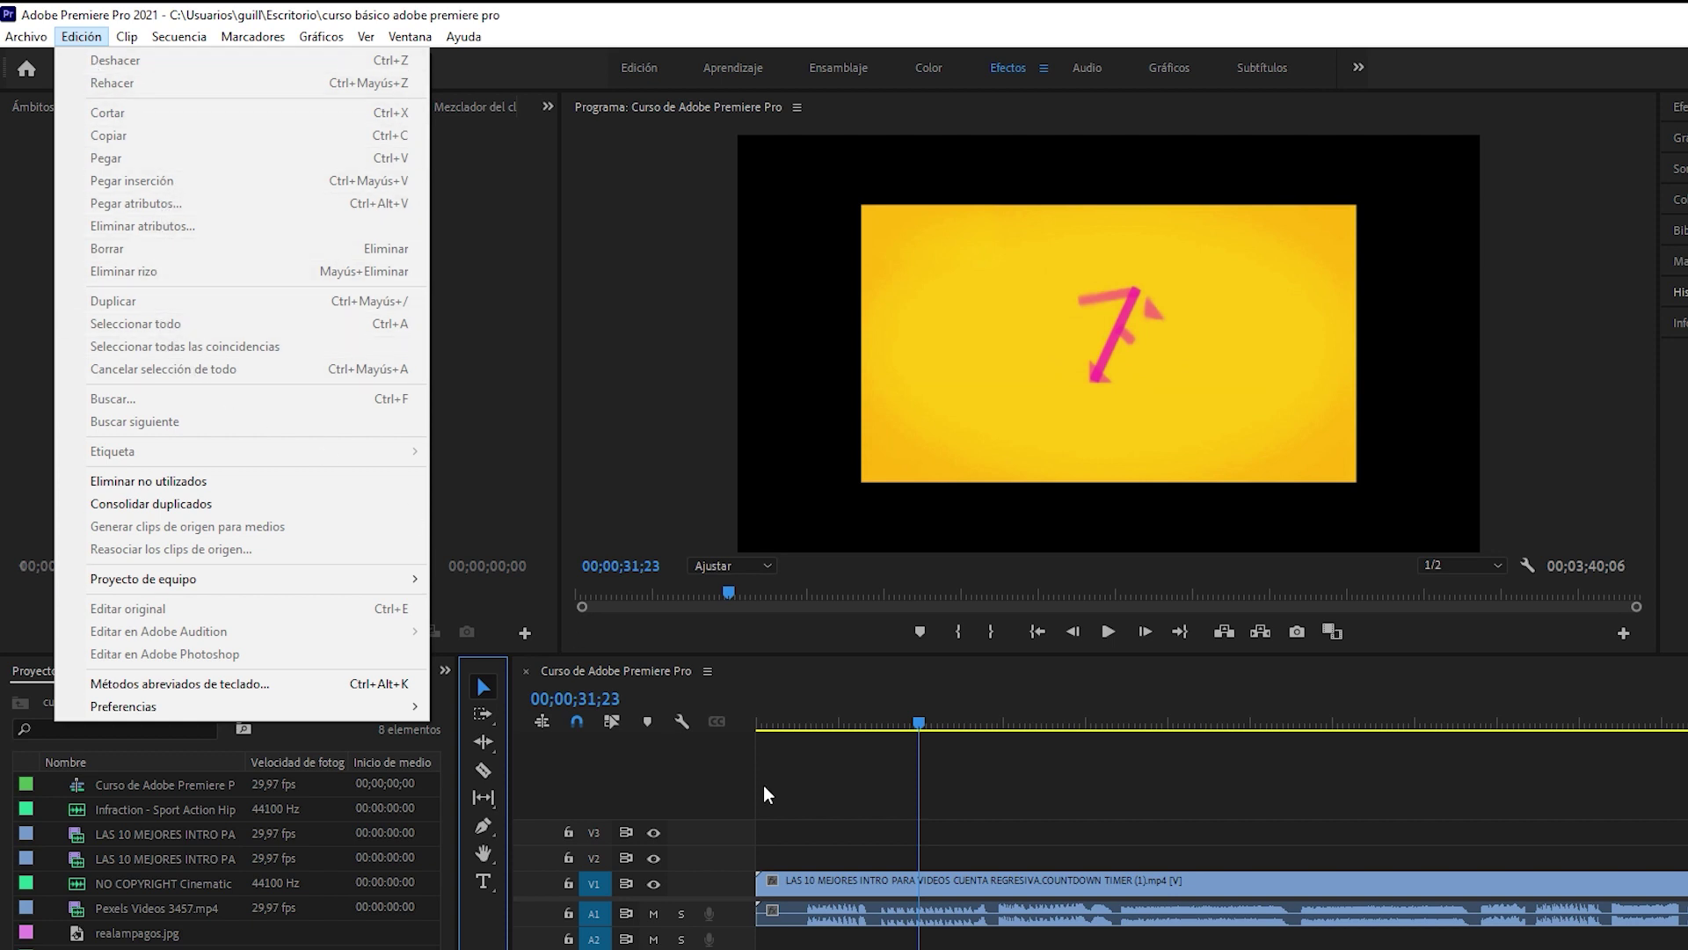
# Select the countdown clip on V1 so Edición's cut, copy and select-all become available.
pyautogui.click(843, 873)
pyautogui.click(843, 873)
pyautogui.click(90, 40)
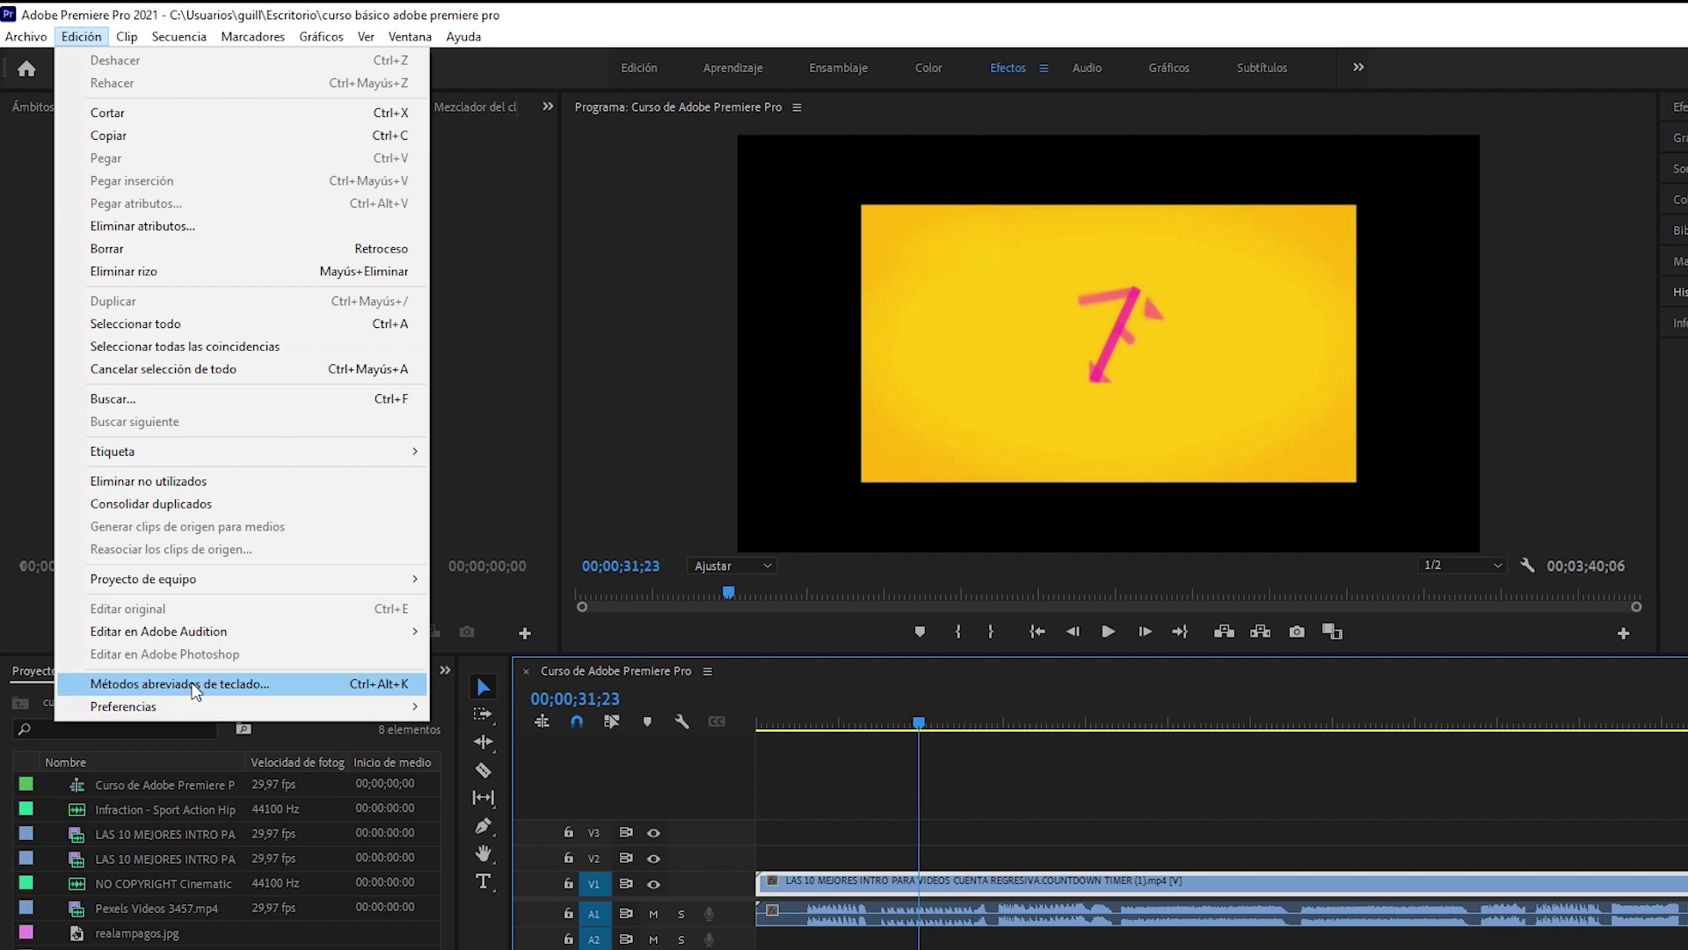
pyautogui.click(195, 687)
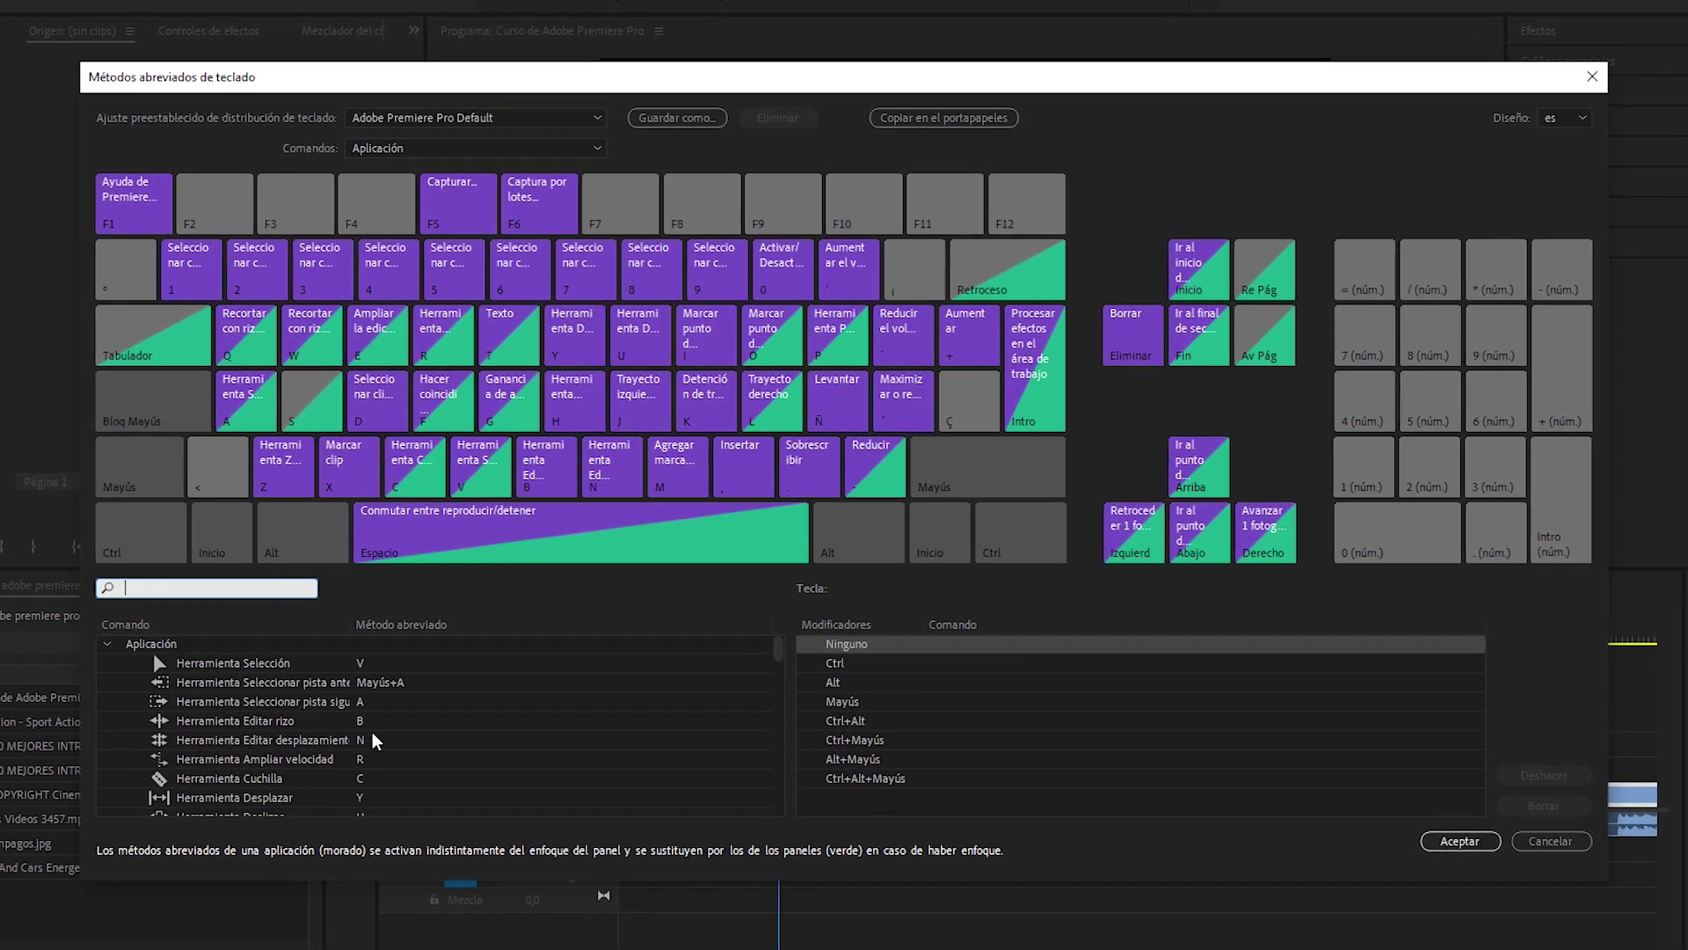
pyautogui.scroll(-1, 352, 720)
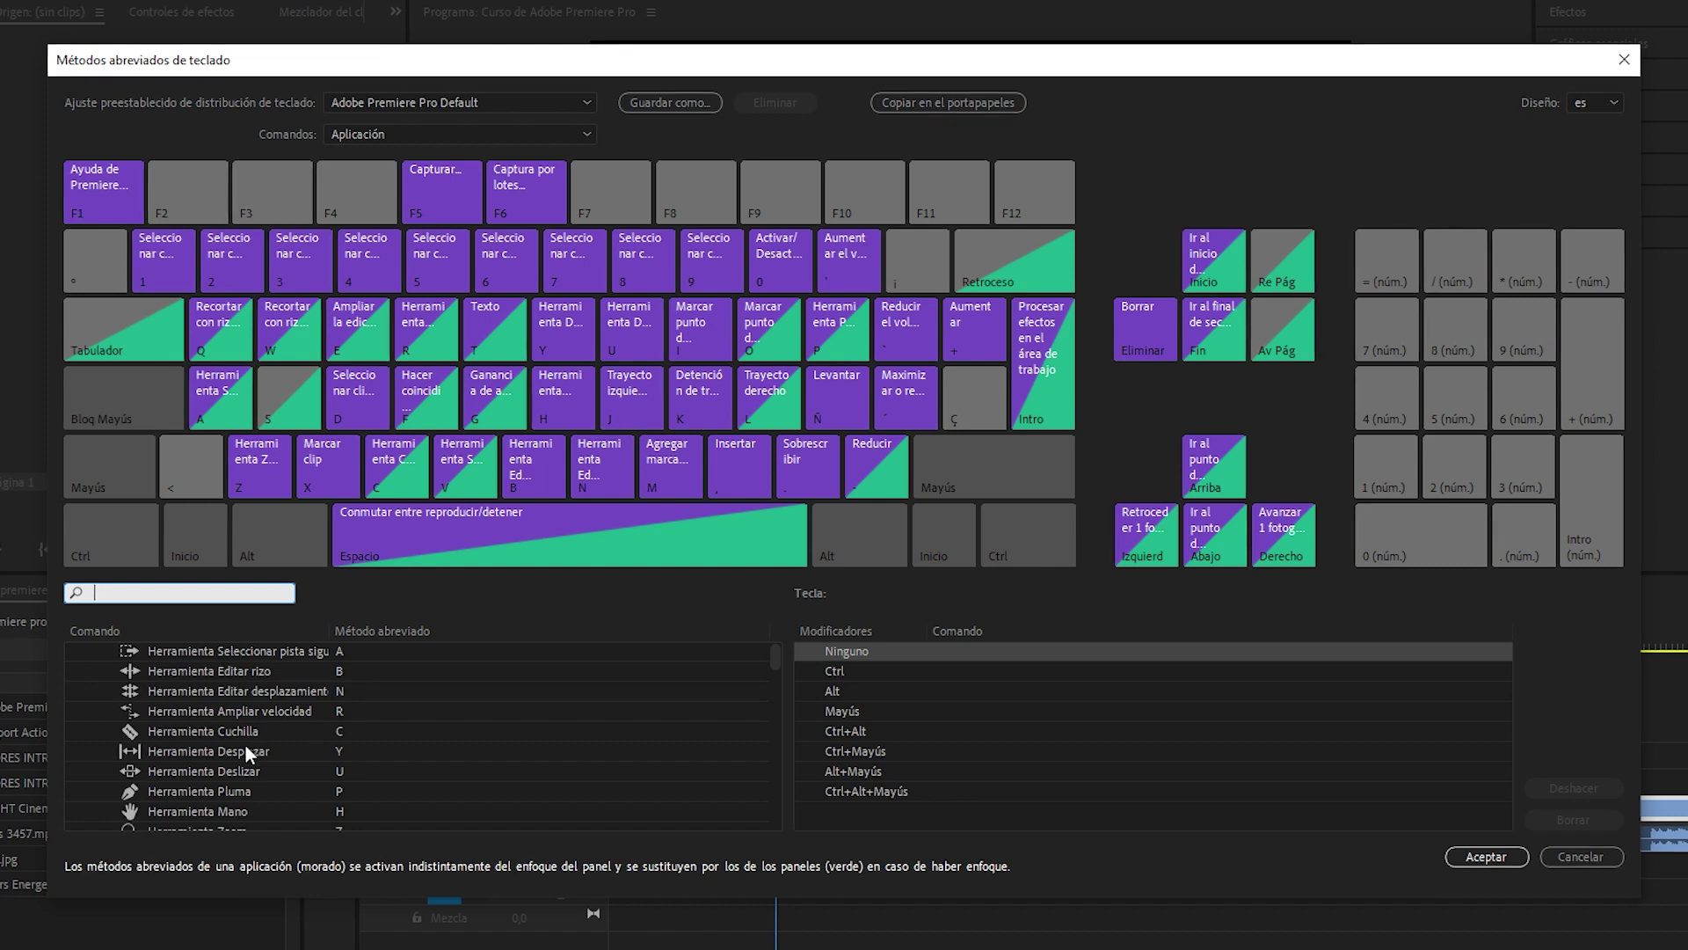
pyautogui.scroll(-1, 249, 743)
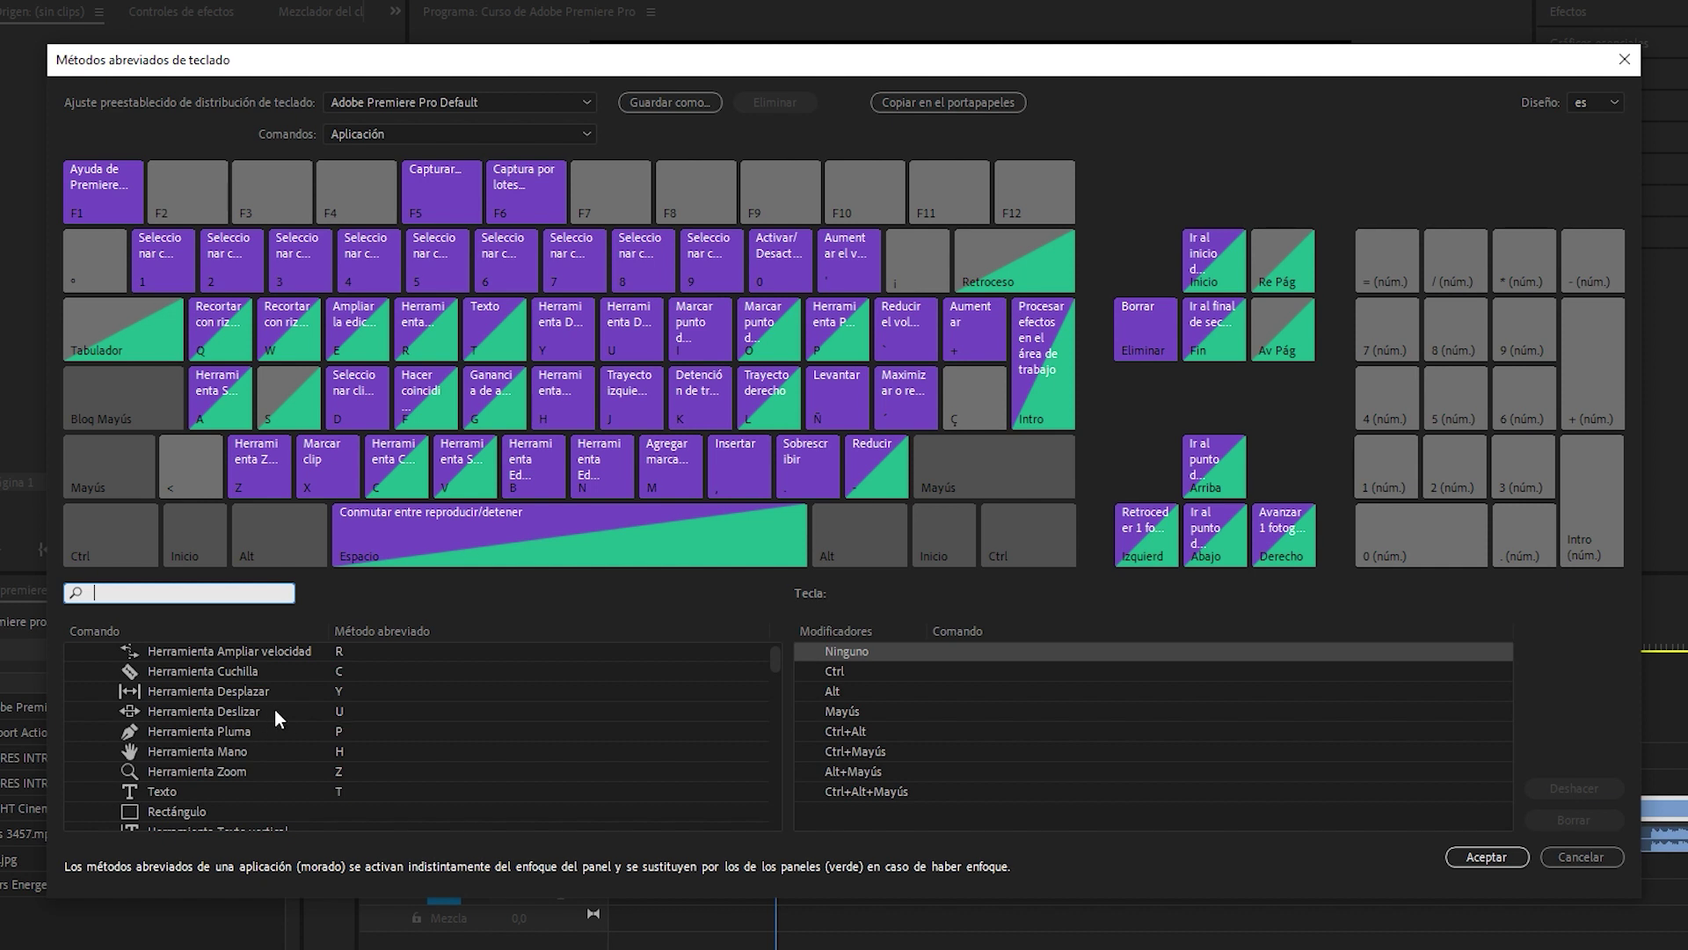
pyautogui.click(339, 711)
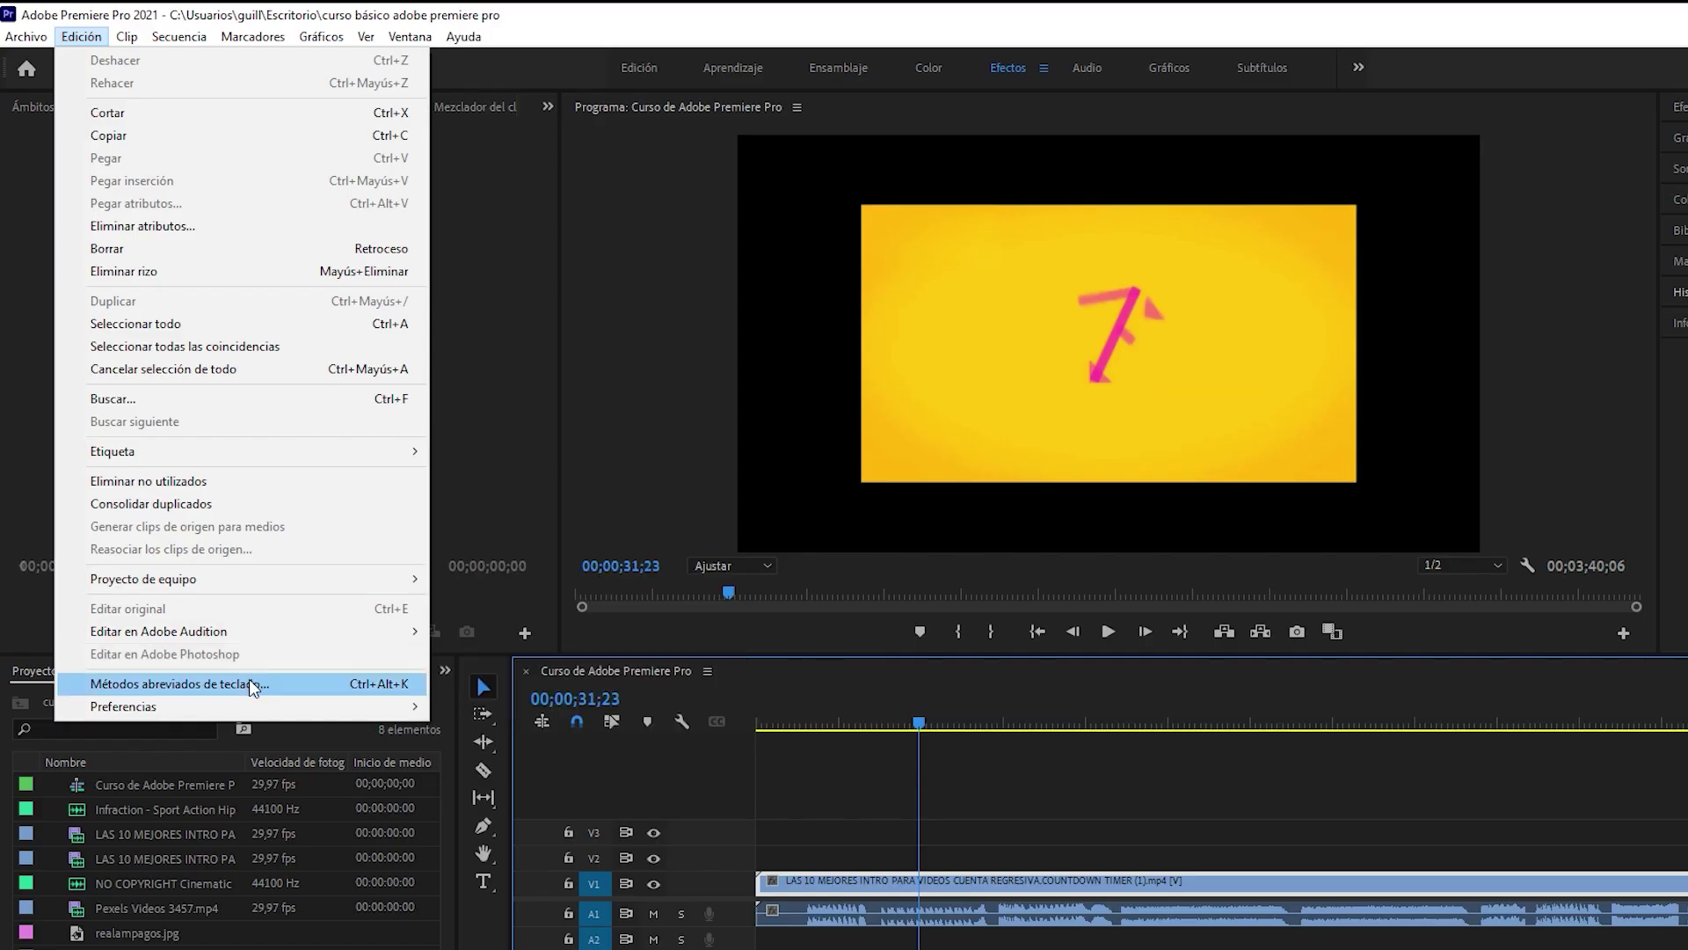
# Open Preferencias, view Hardware de audio, then Guardado automático (every 15 minutes, 20 versions).
pyautogui.moveTo(220, 709)
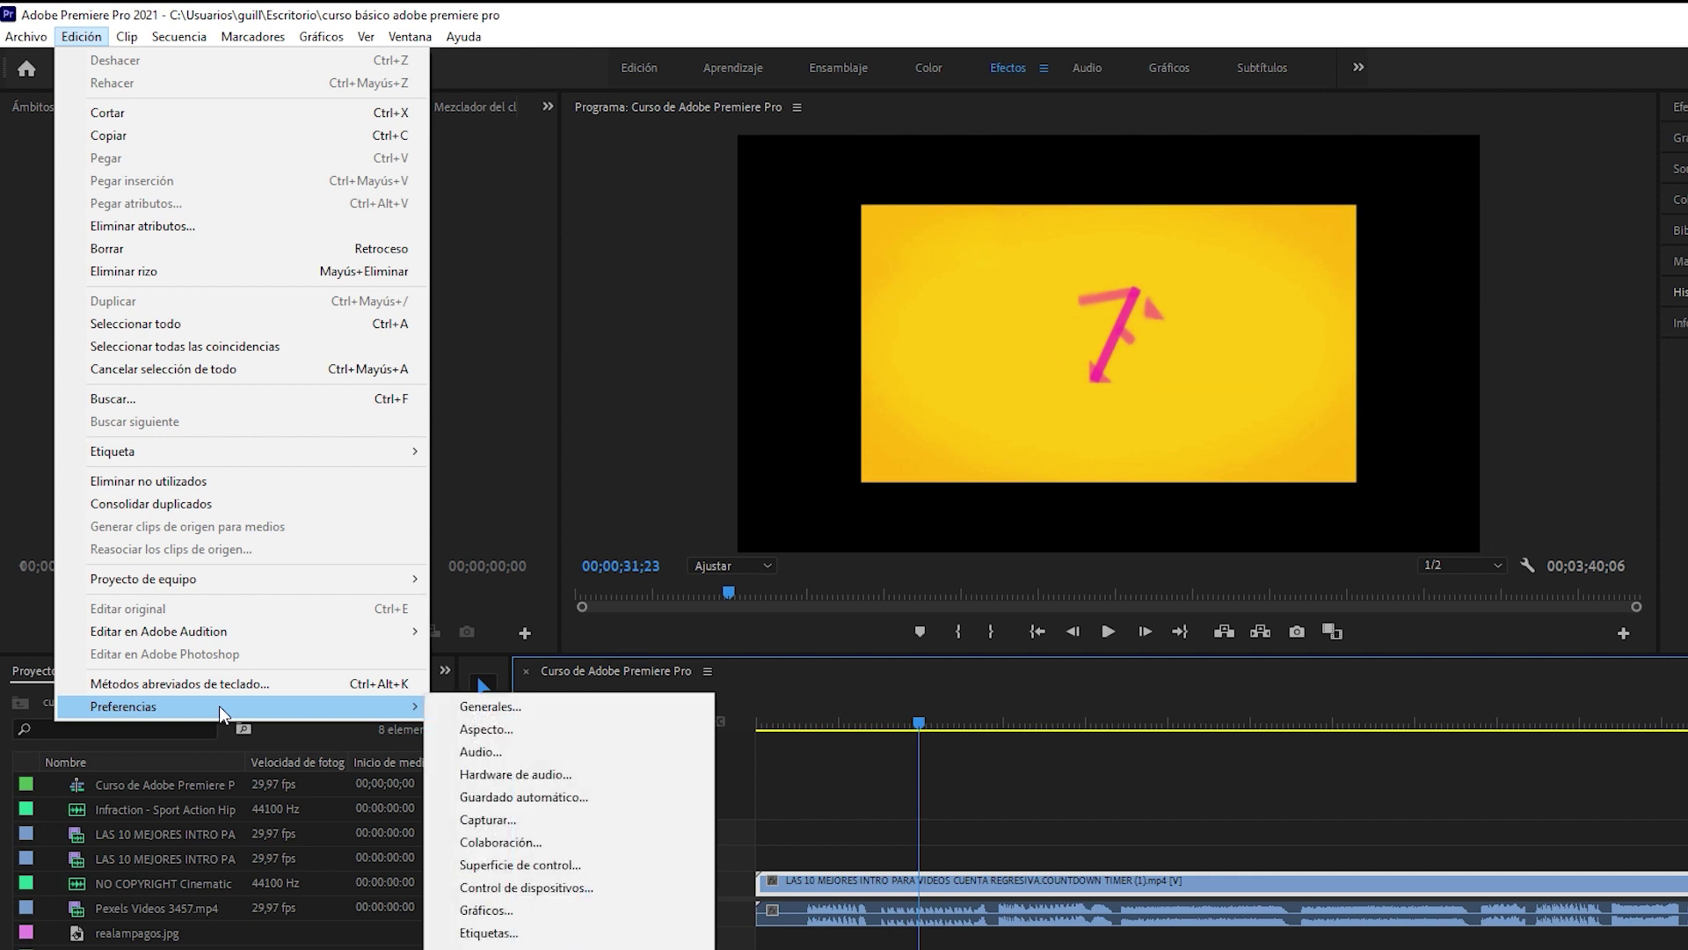
pyautogui.click(518, 703)
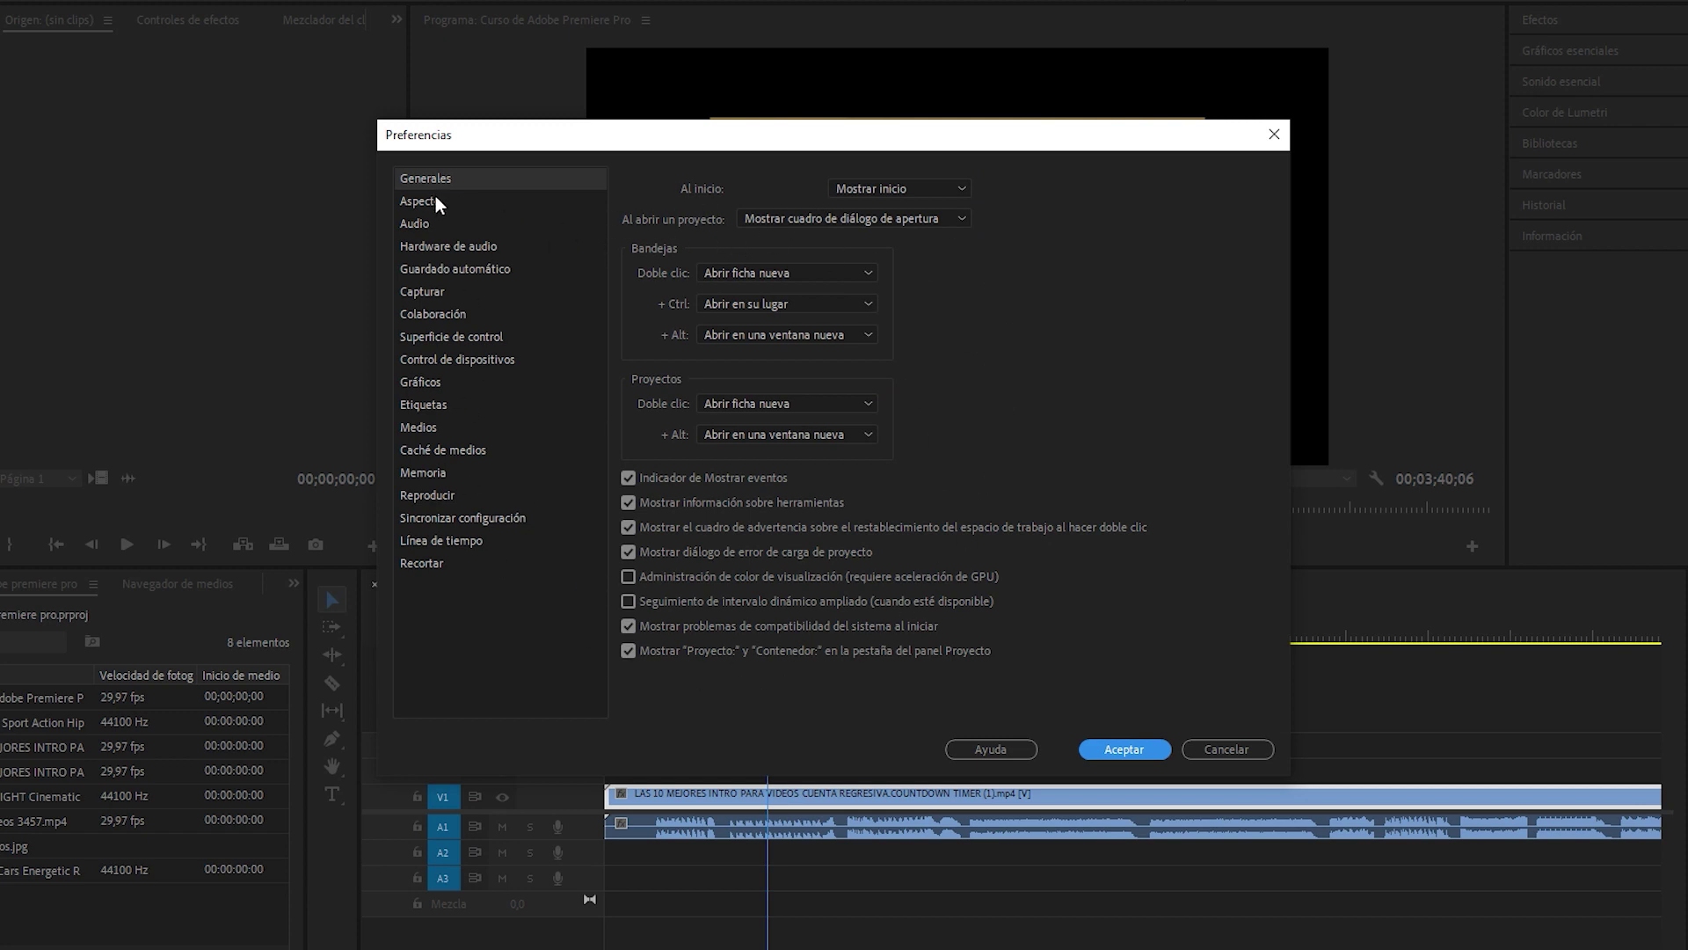
pyautogui.click(473, 246)
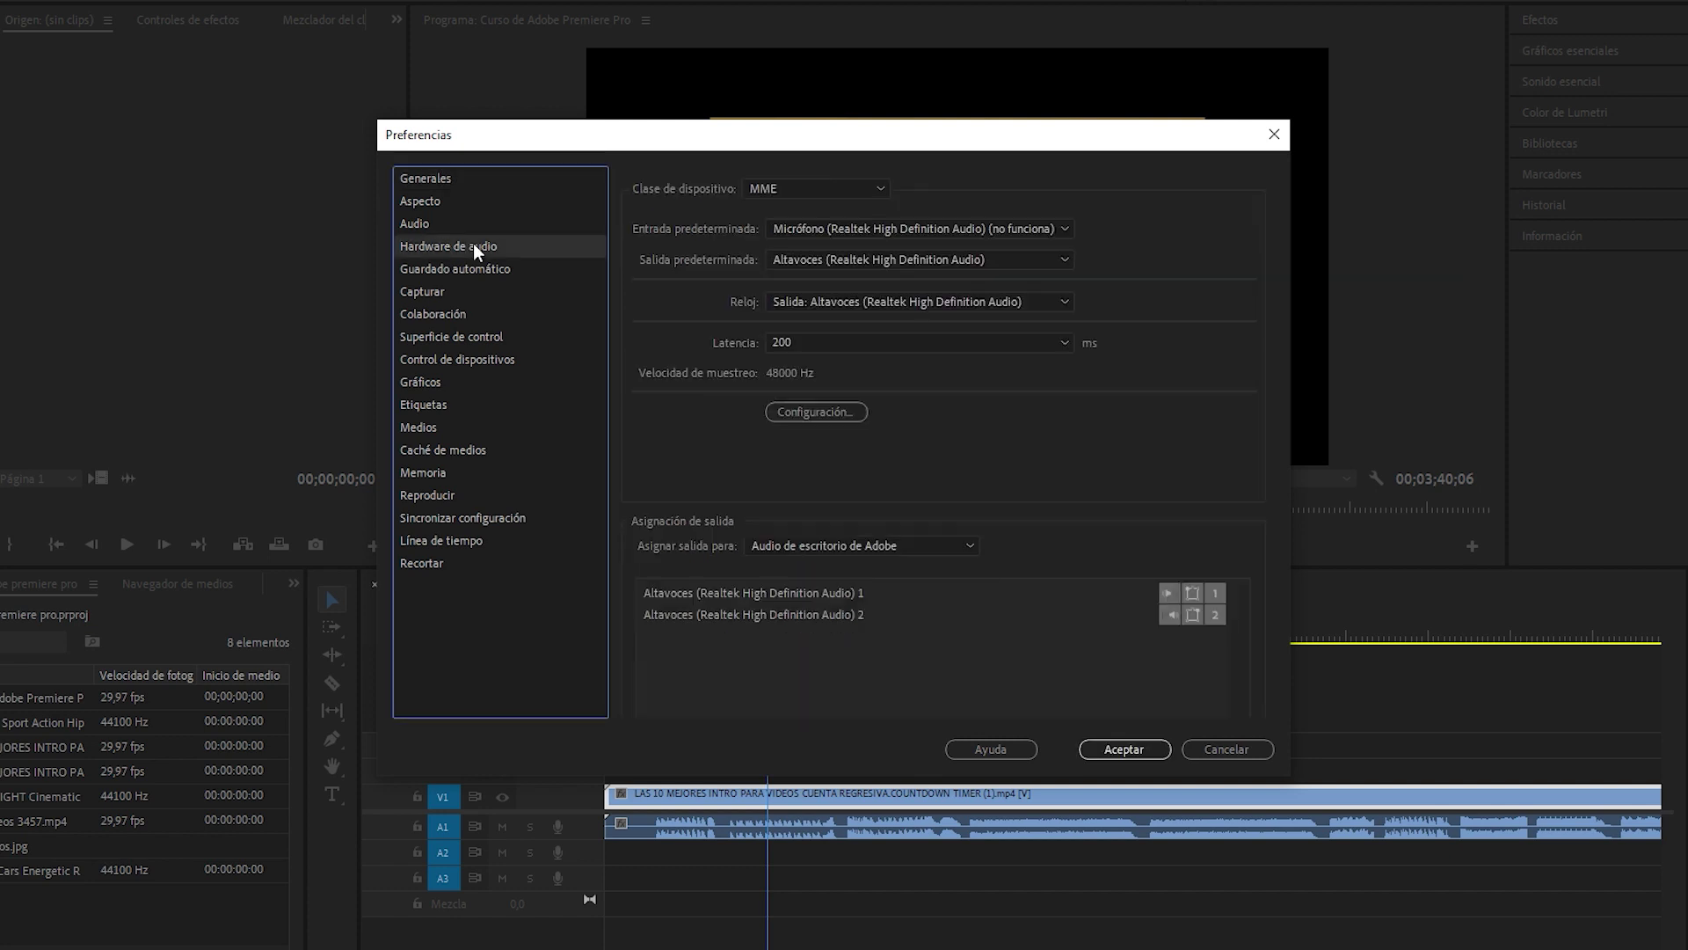
pyautogui.click(820, 228)
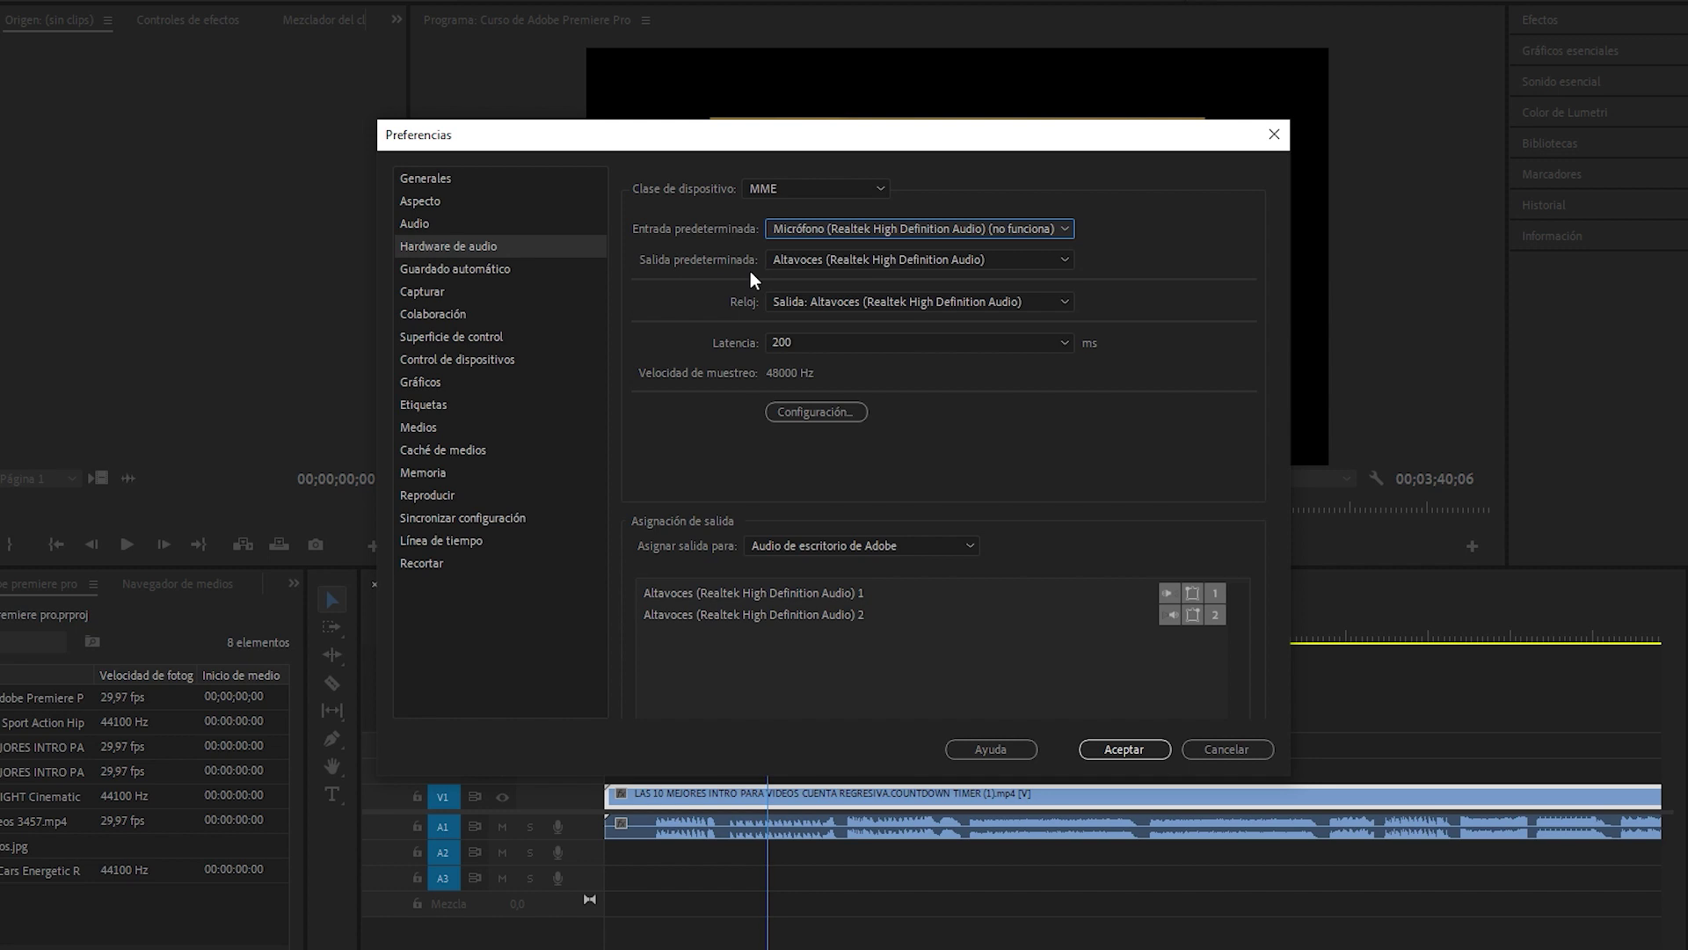
pyautogui.click(493, 269)
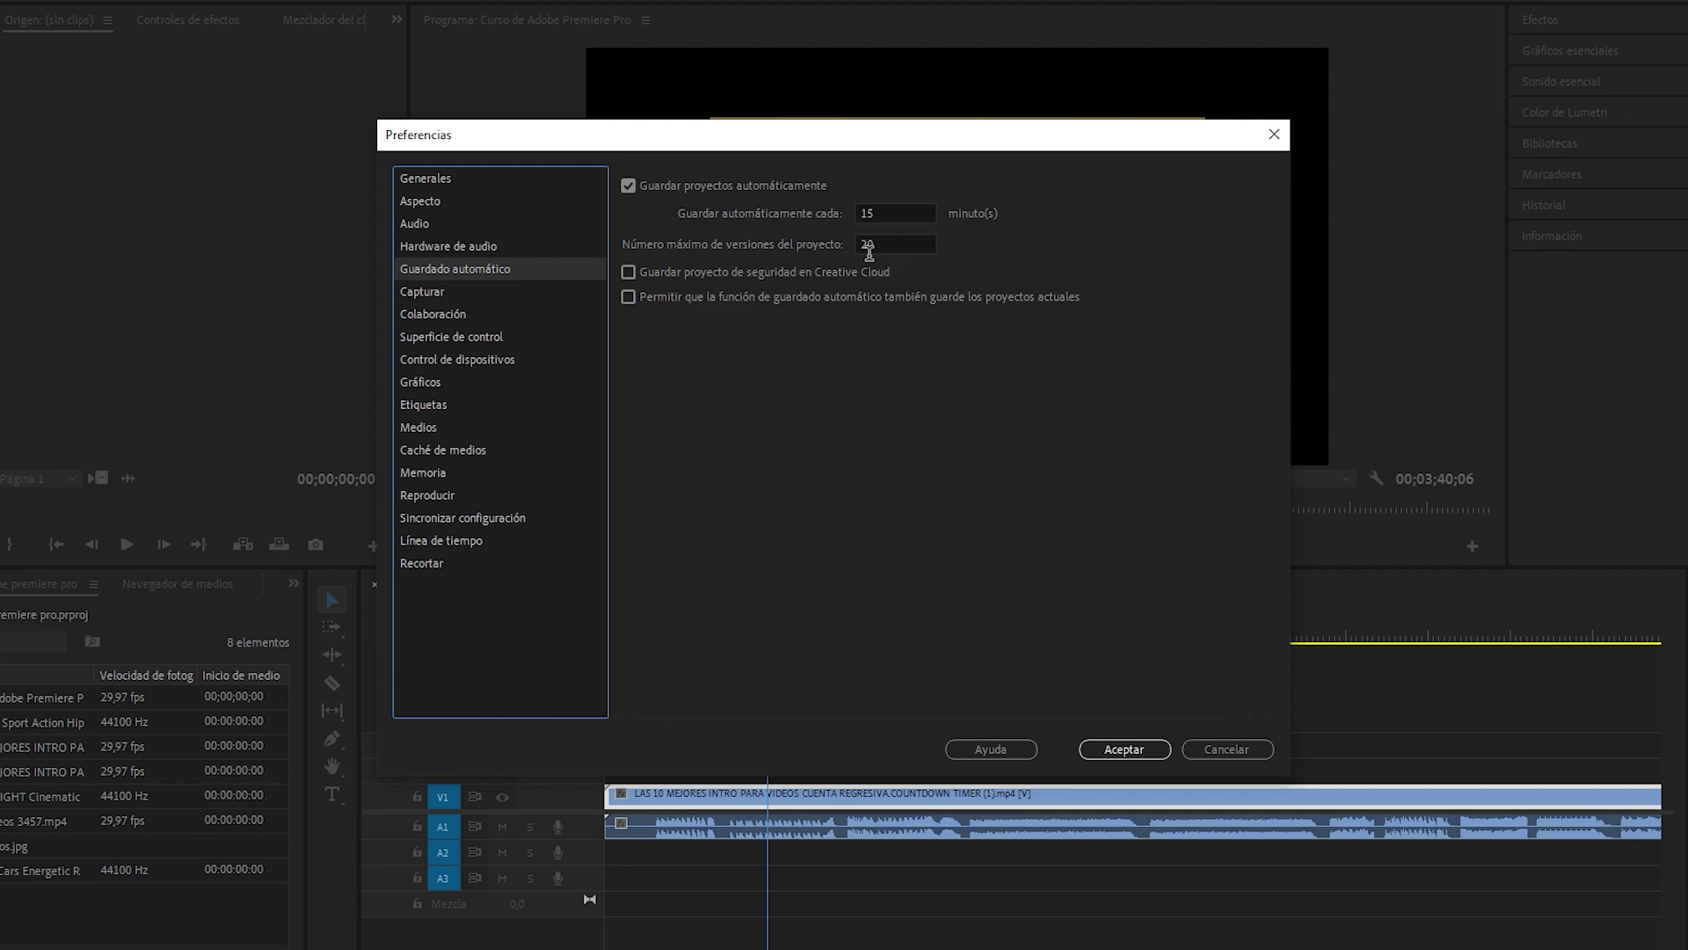
# Review Gráficos font options, keep Violeta as the Vídeo label colour, then view Medios (25,00 fps).
pyautogui.click(466, 385)
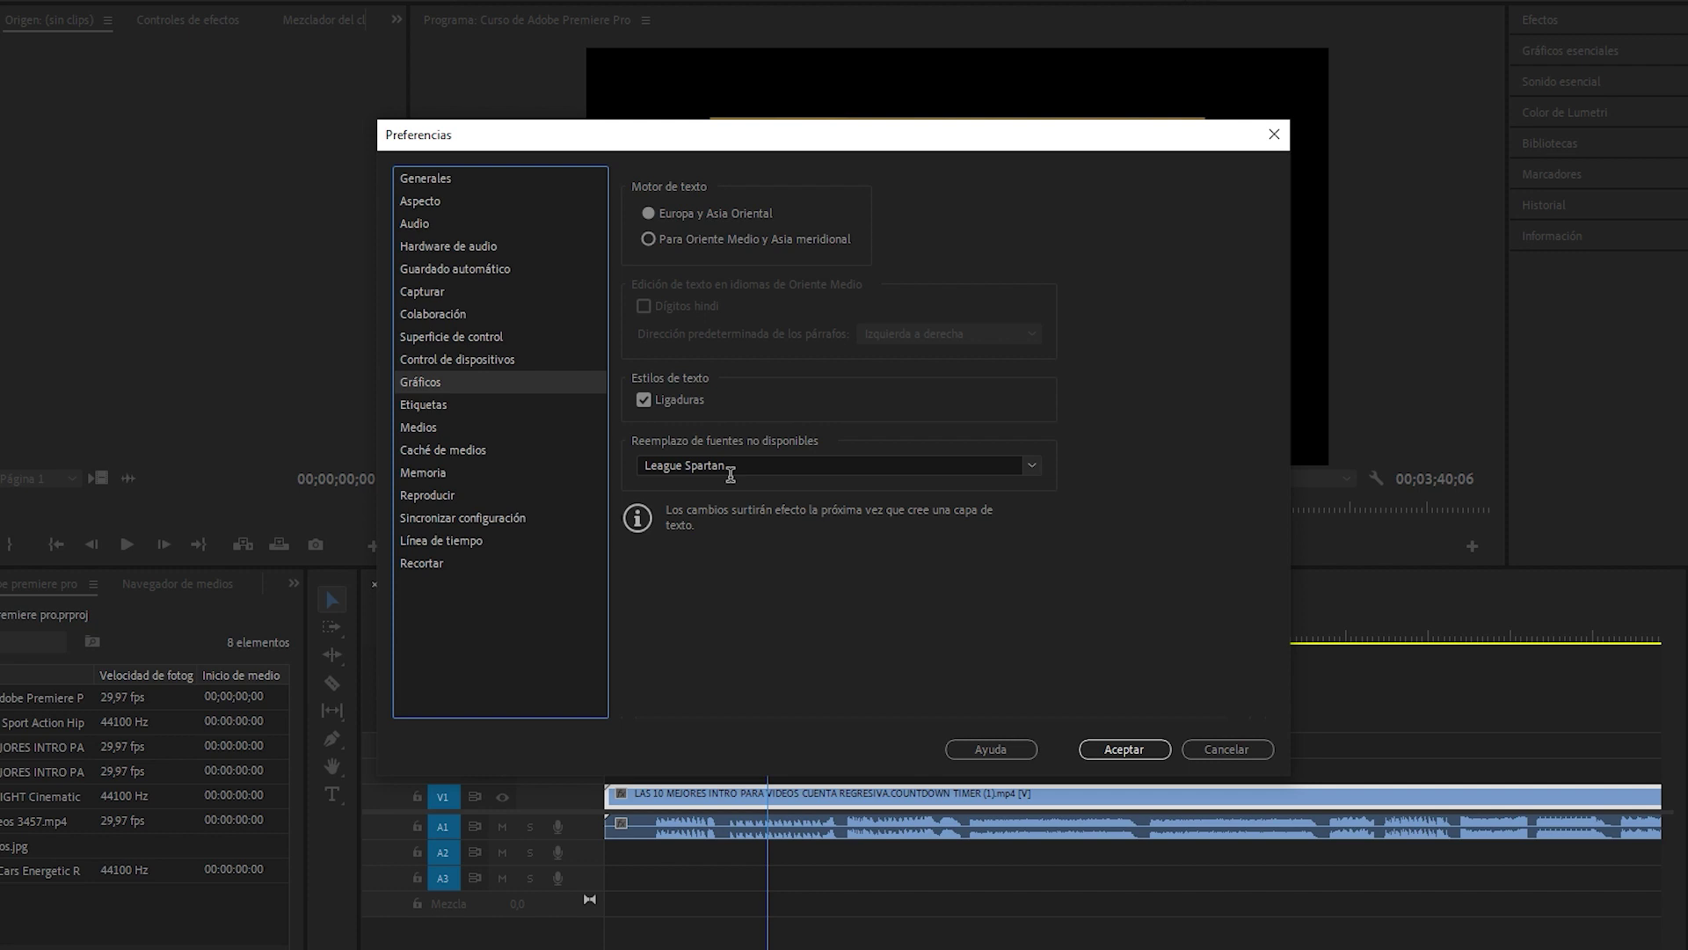
pyautogui.click(1032, 468)
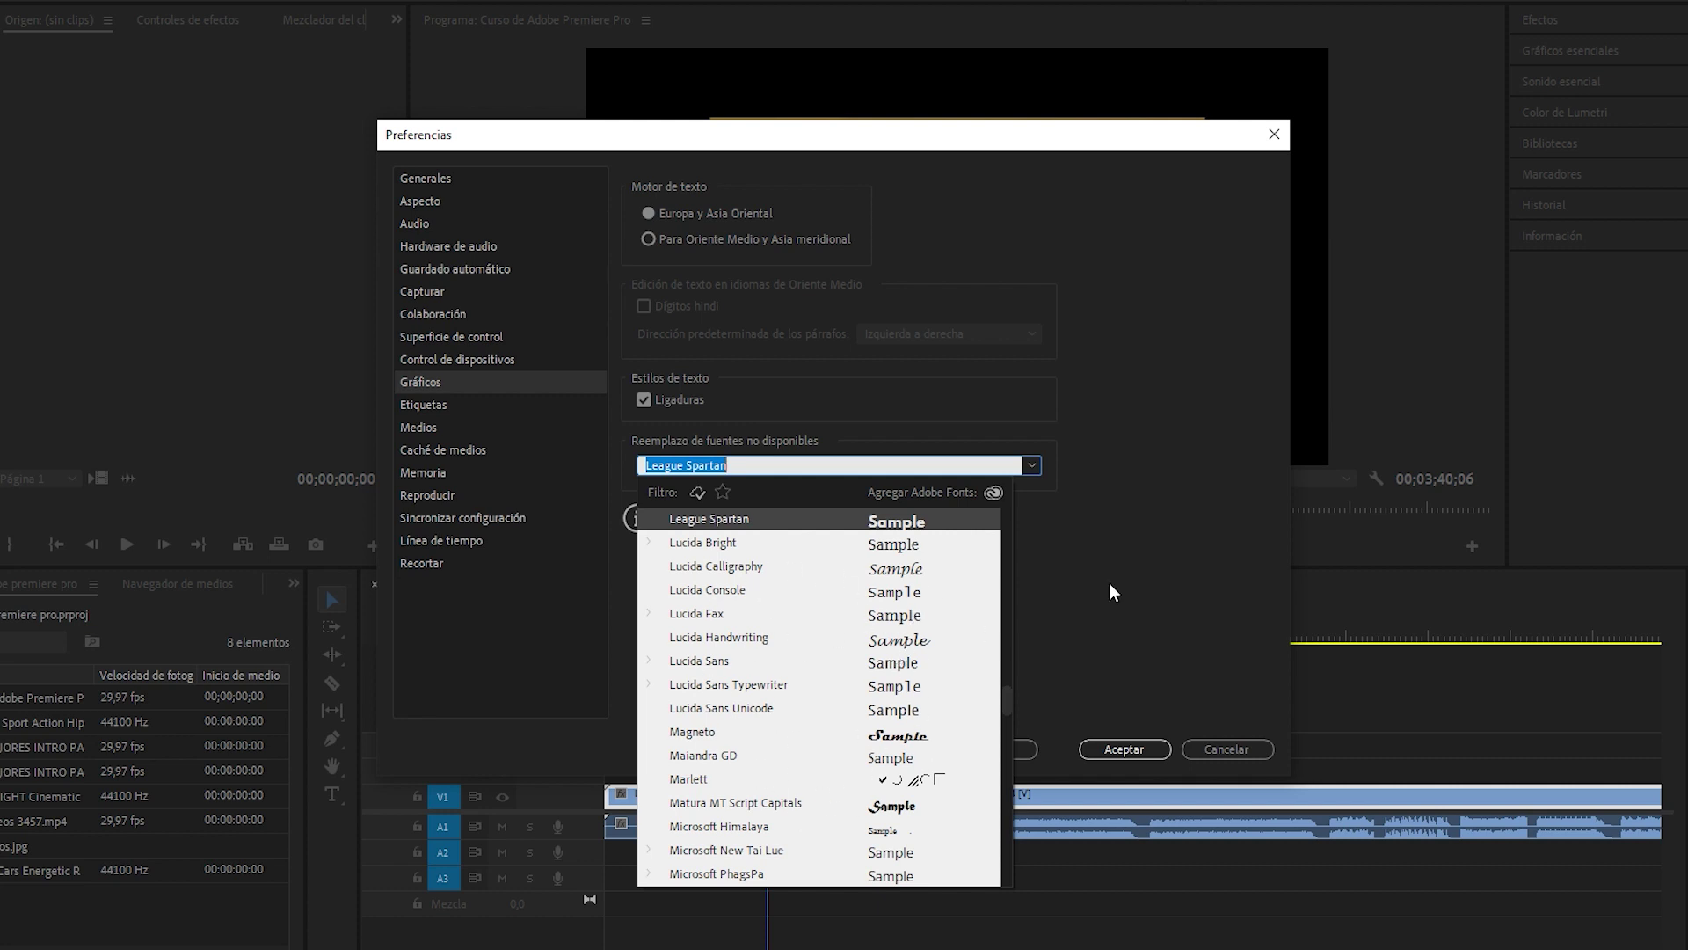
pyautogui.click(484, 402)
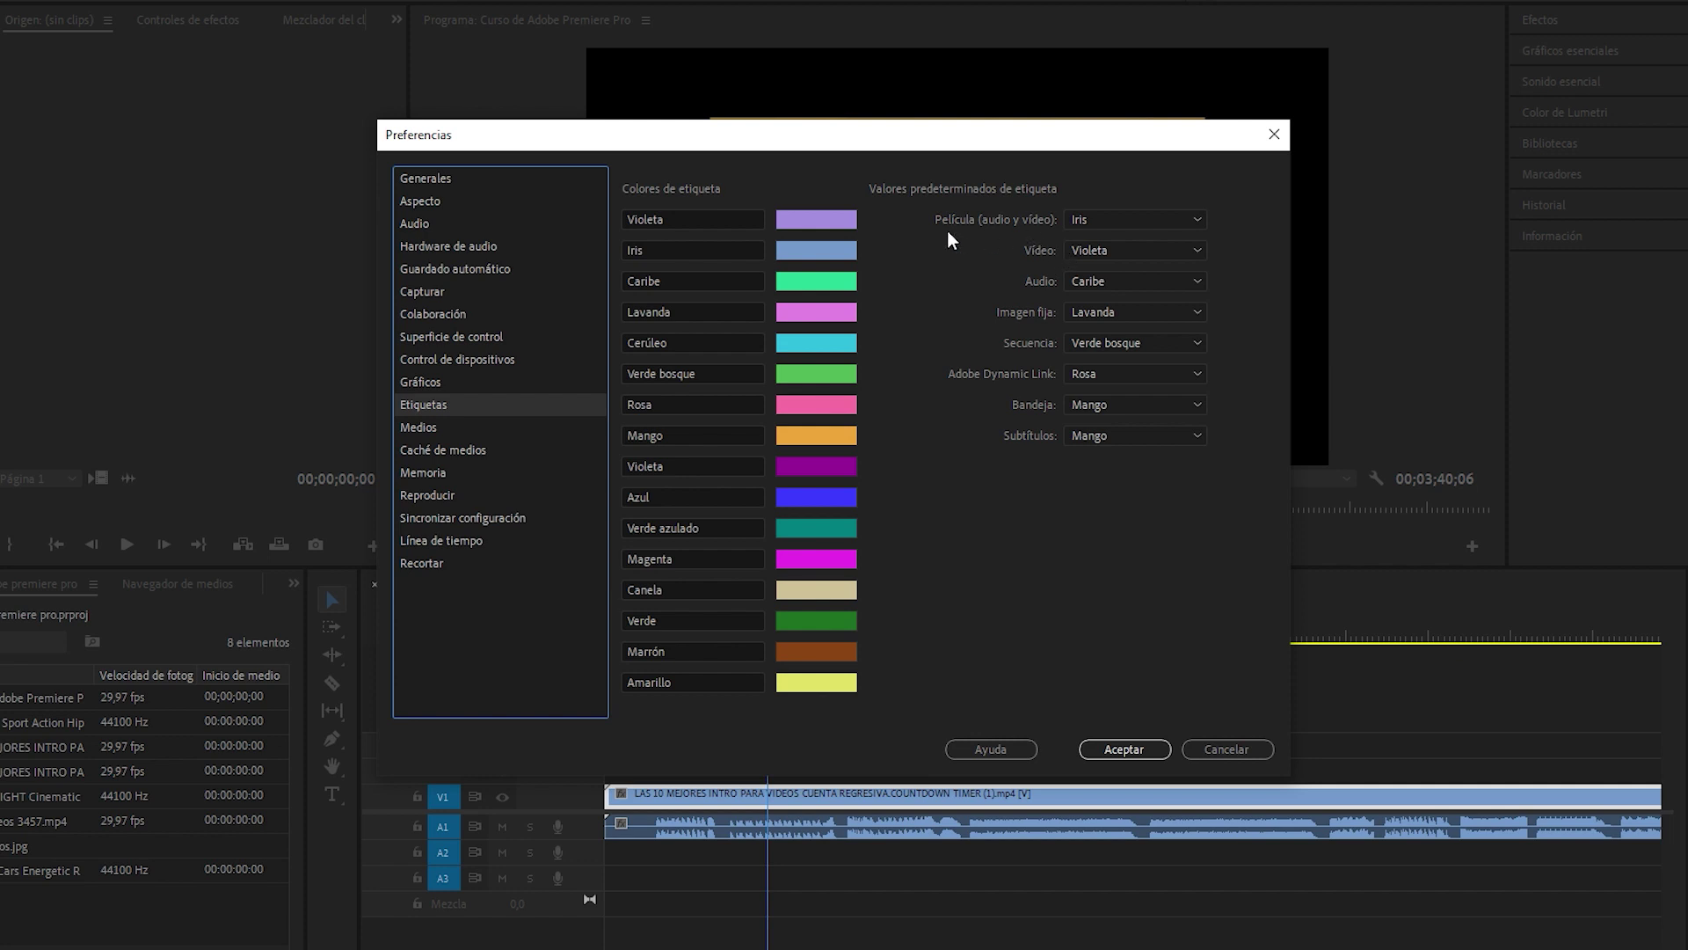
pyautogui.click(1116, 251)
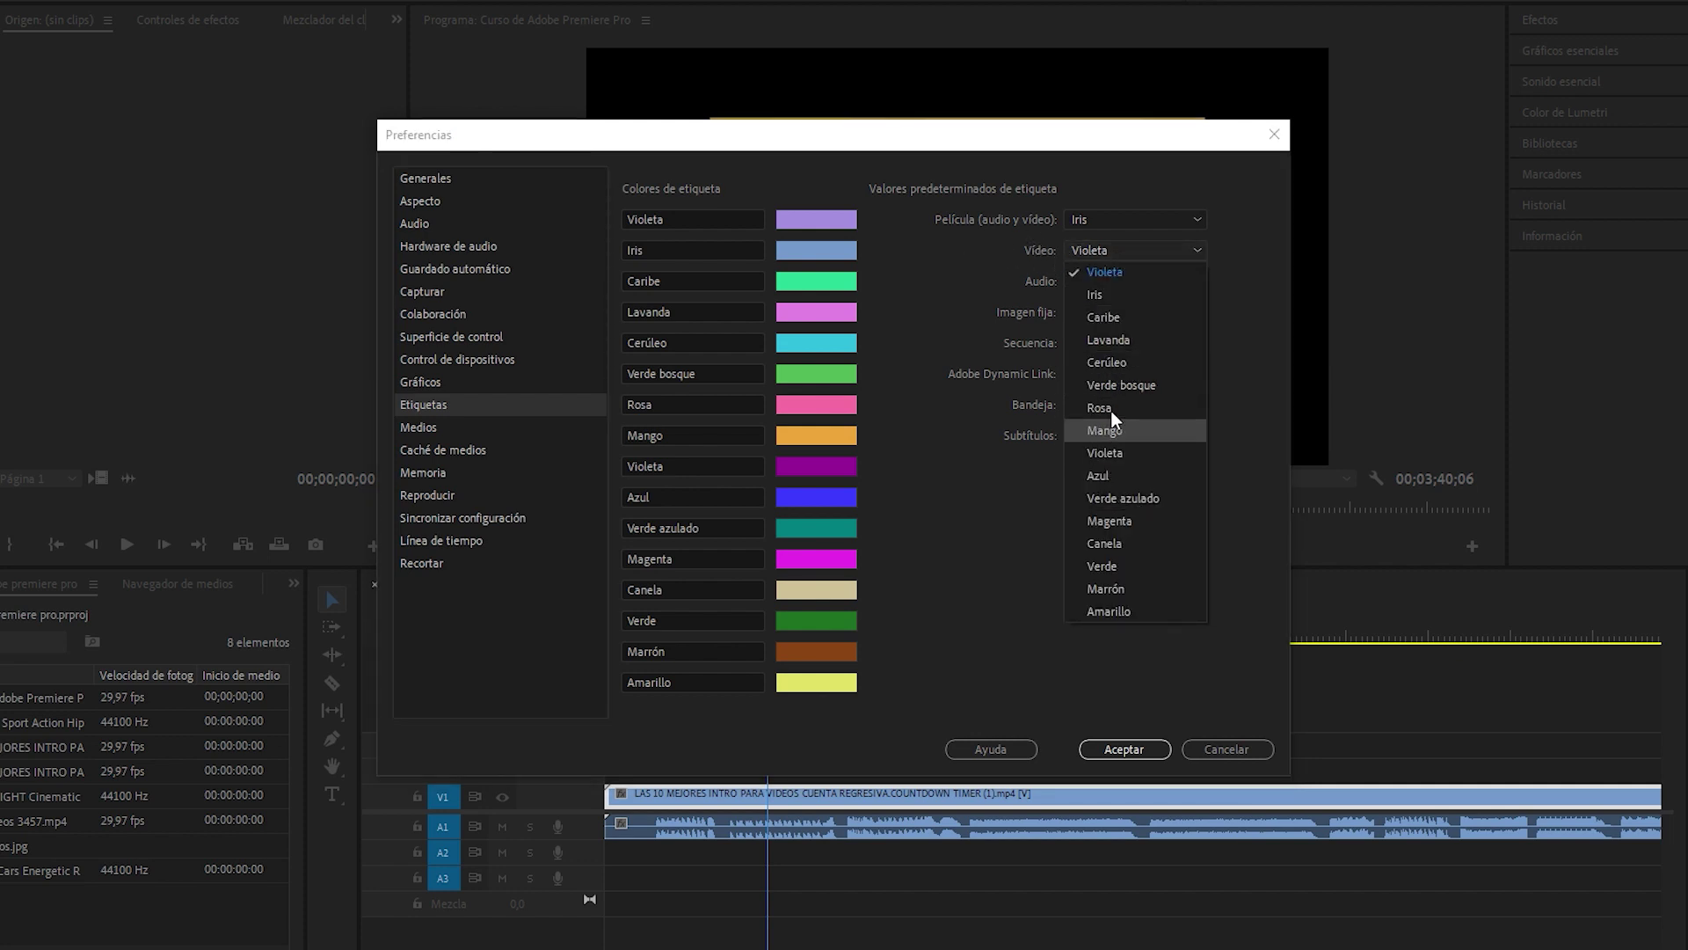
pyautogui.click(1132, 251)
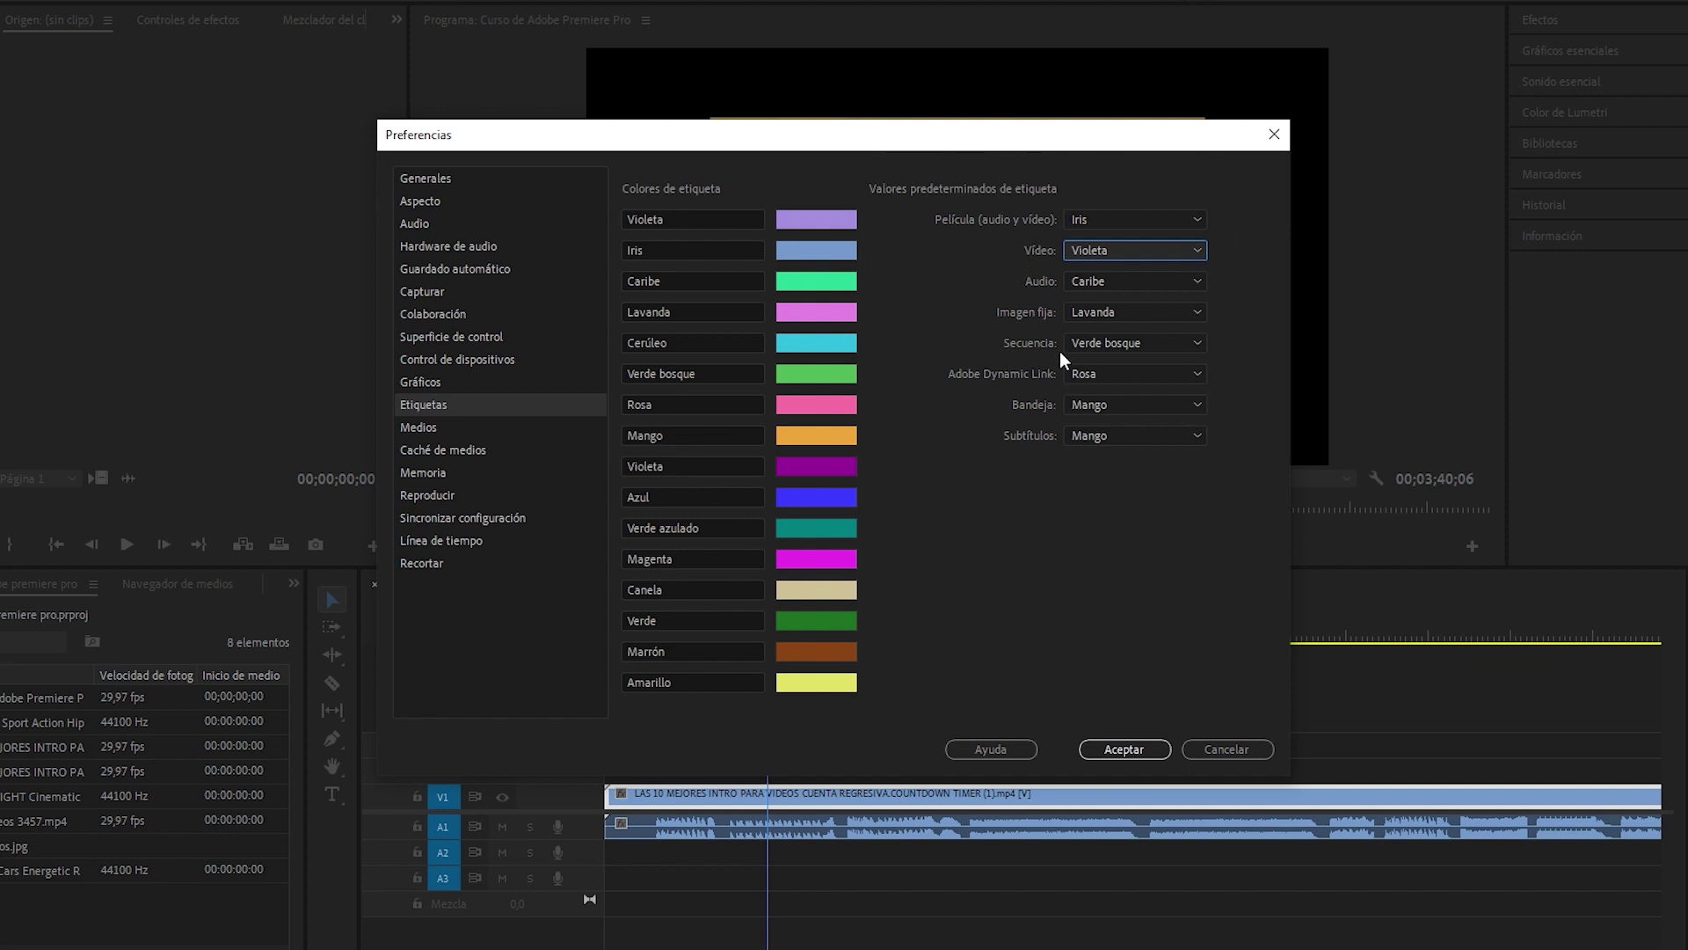
pyautogui.click(450, 431)
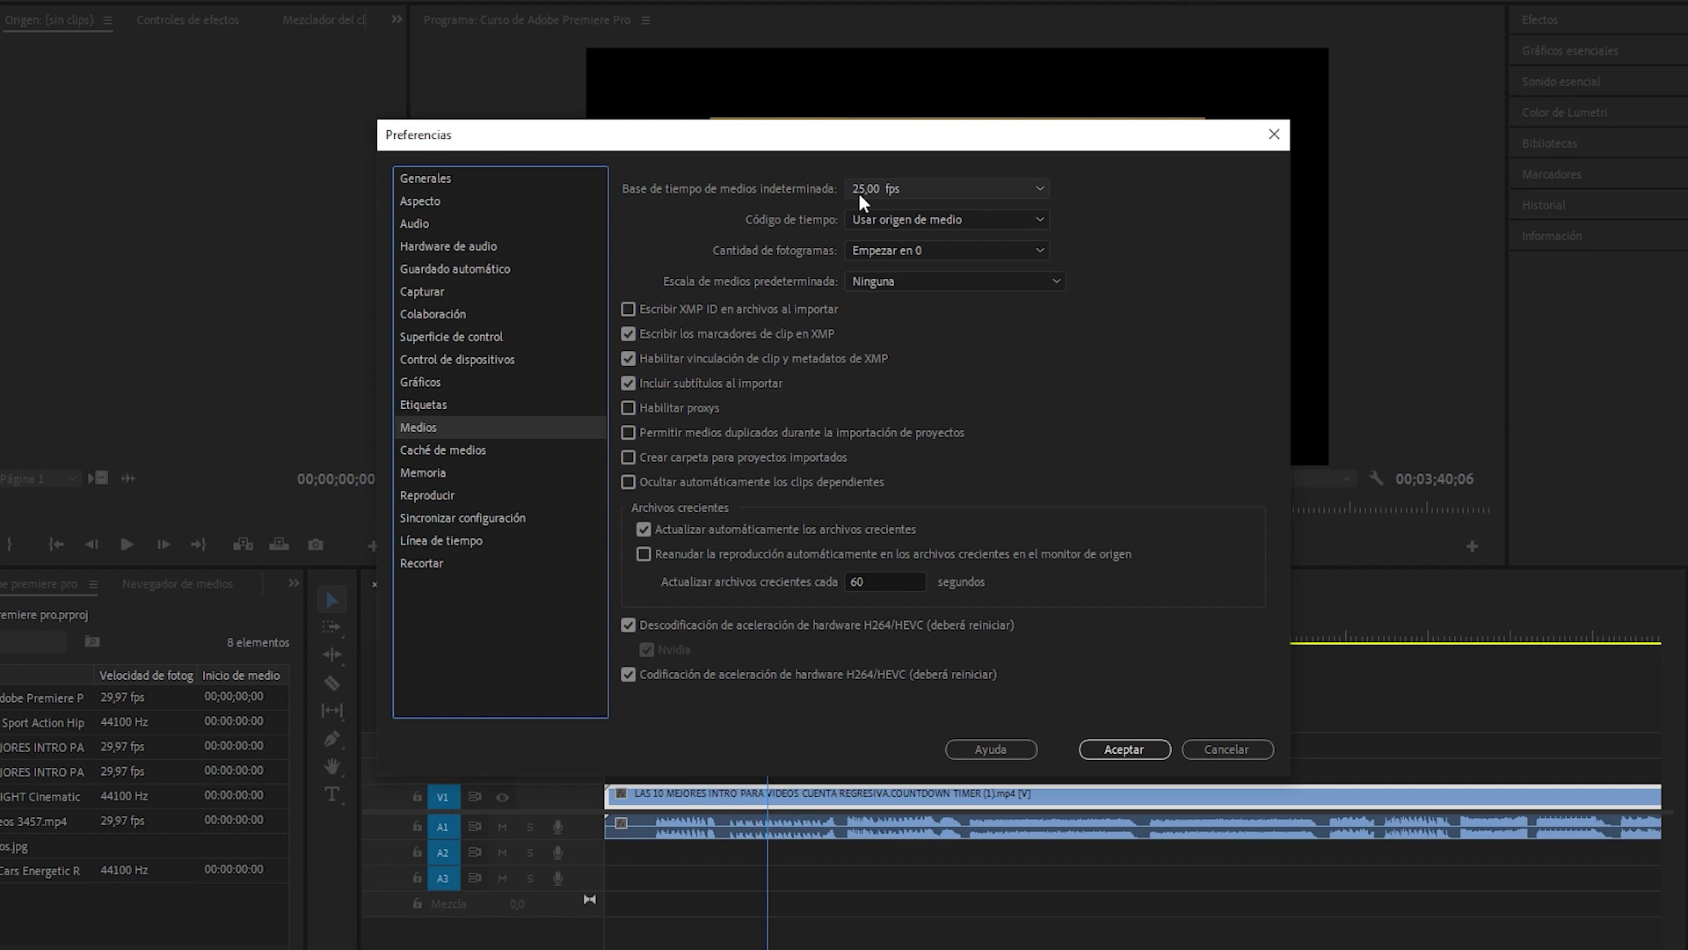
# In Línea de tiempo preferences, leave the video transition duration at 25 frames.
pyautogui.click(490, 542)
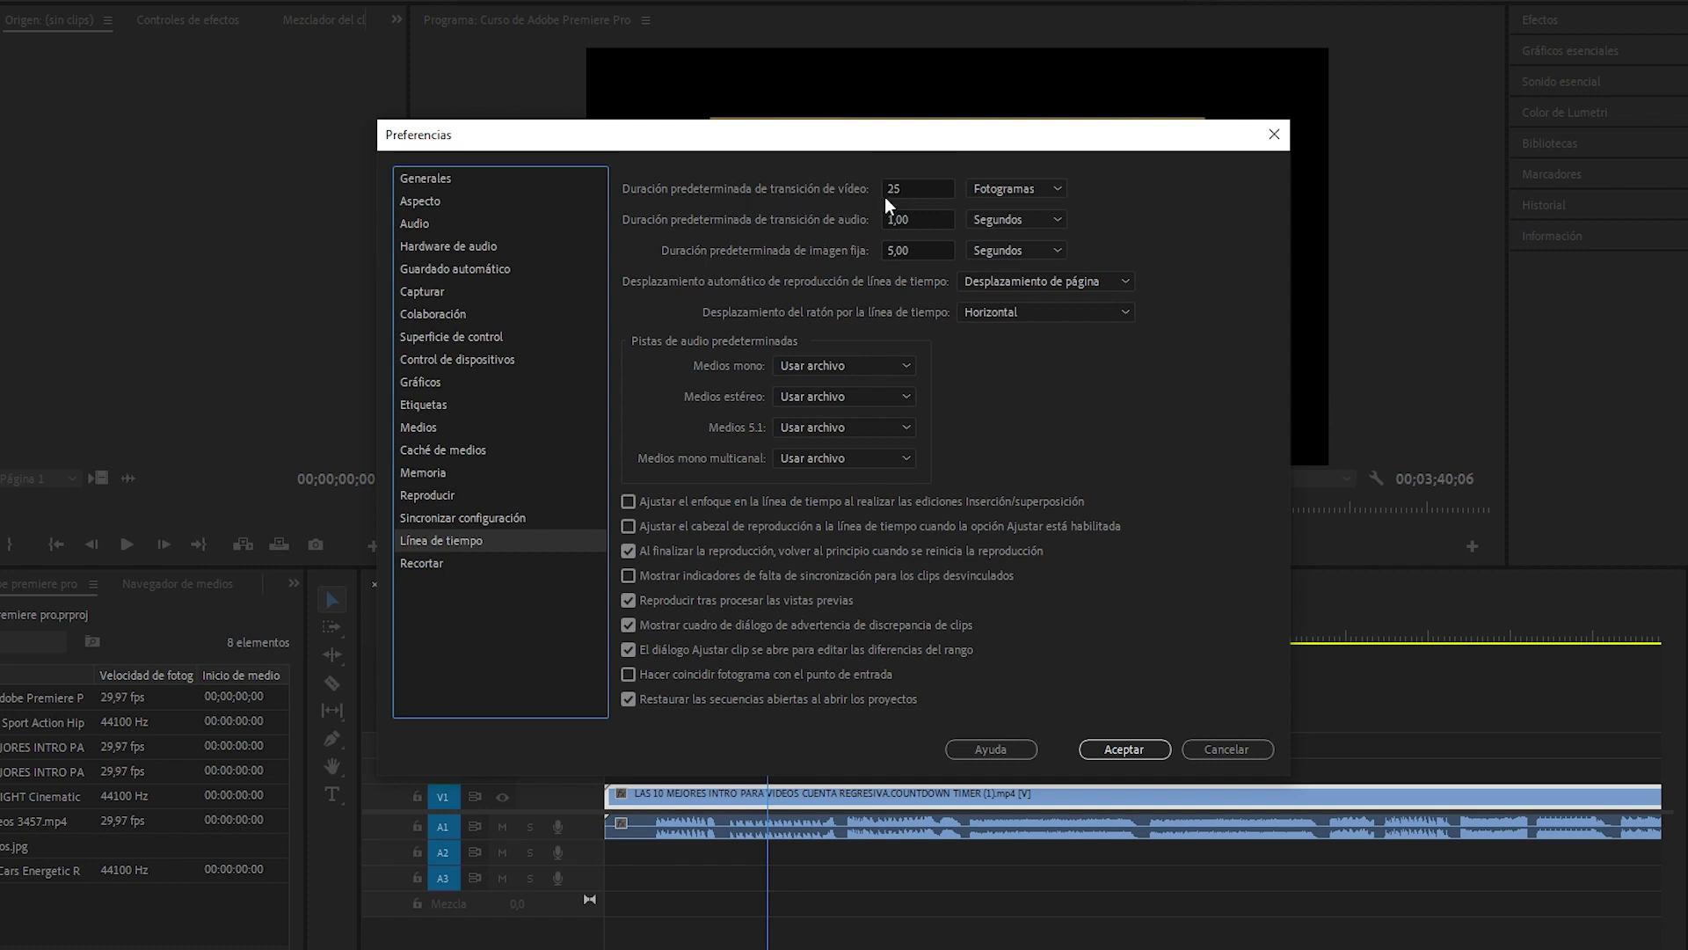
pyautogui.doubleClick(918, 193)
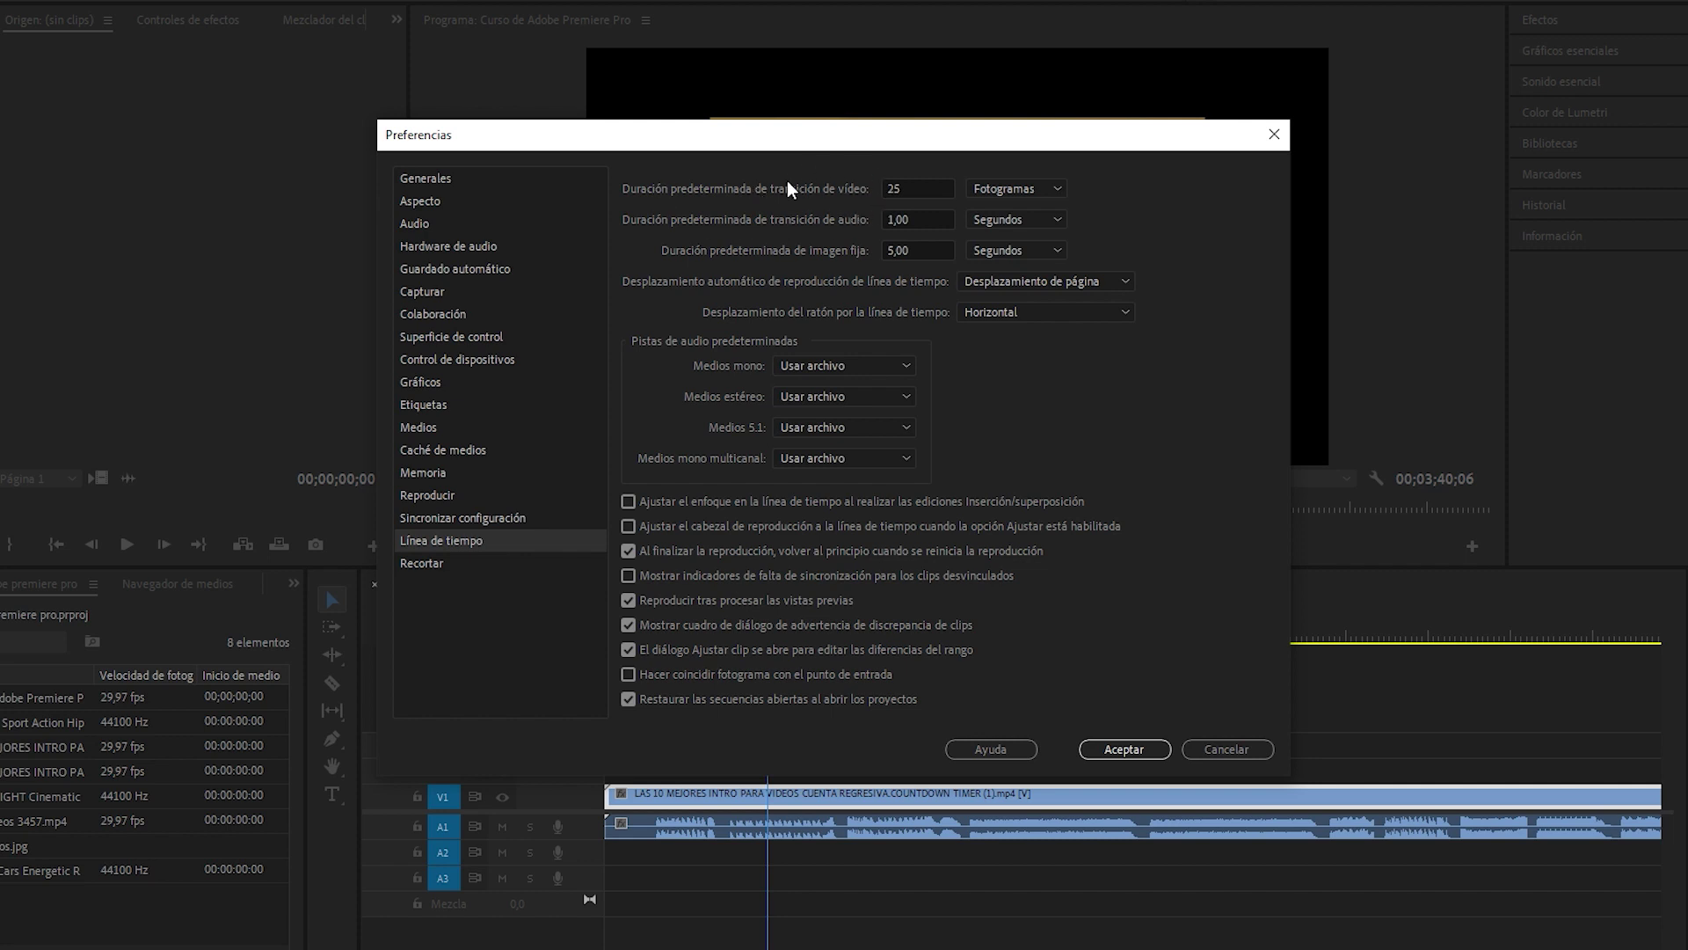
pyautogui.doubleClick(934, 196)
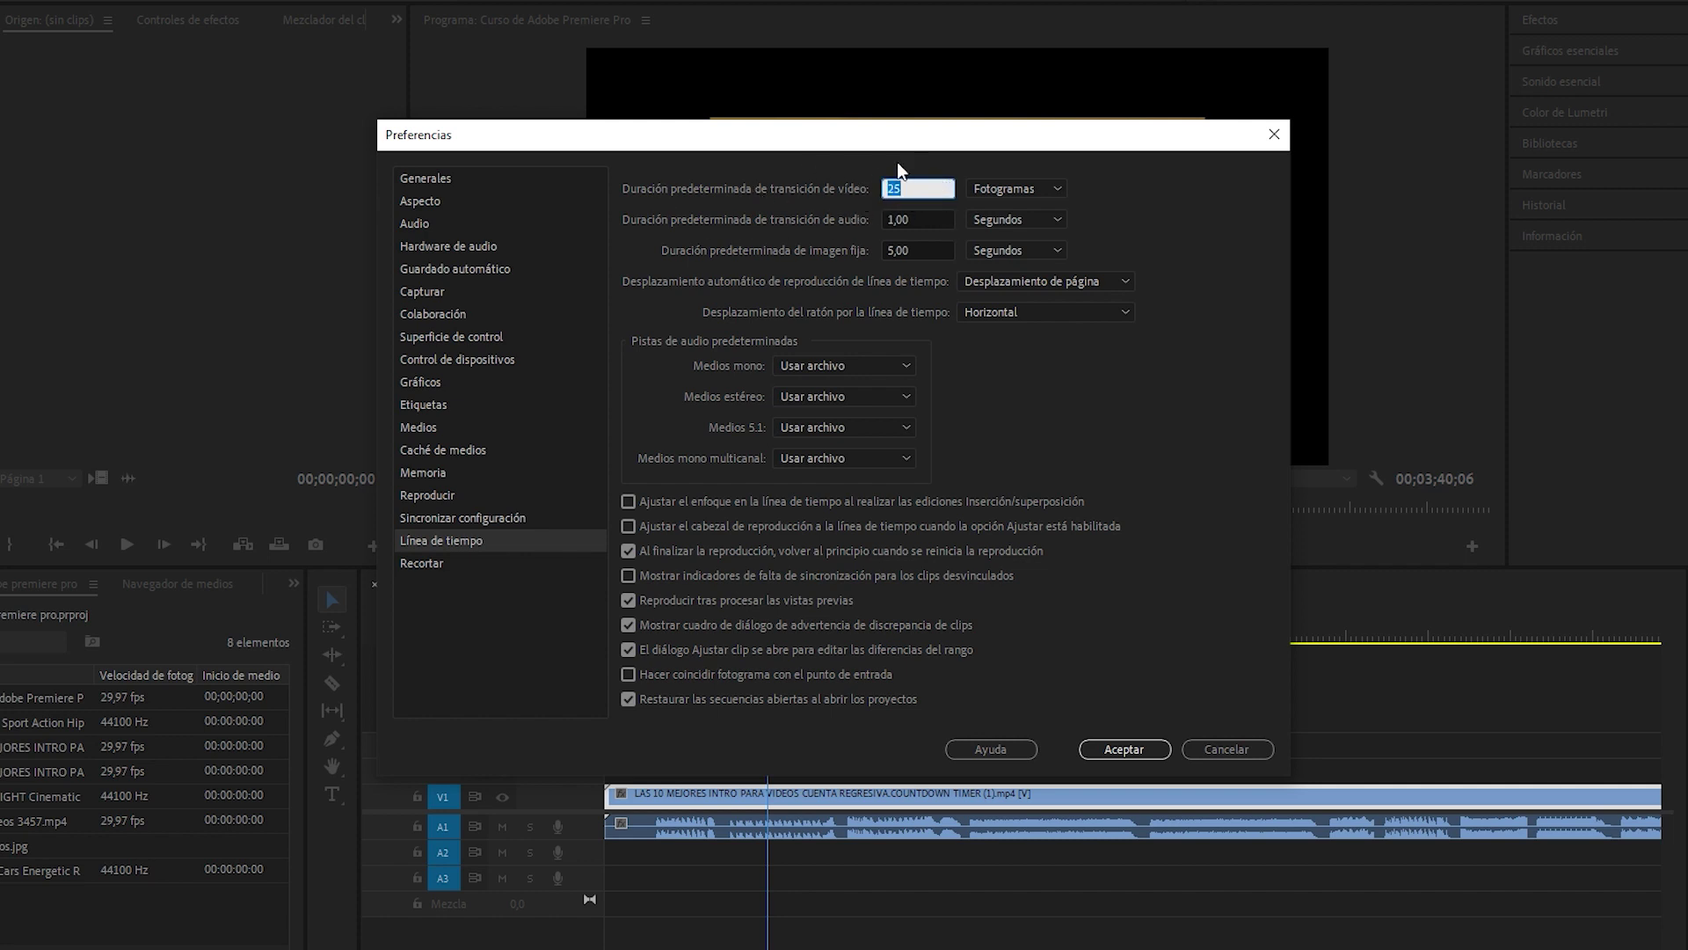
pyautogui.click(879, 163)
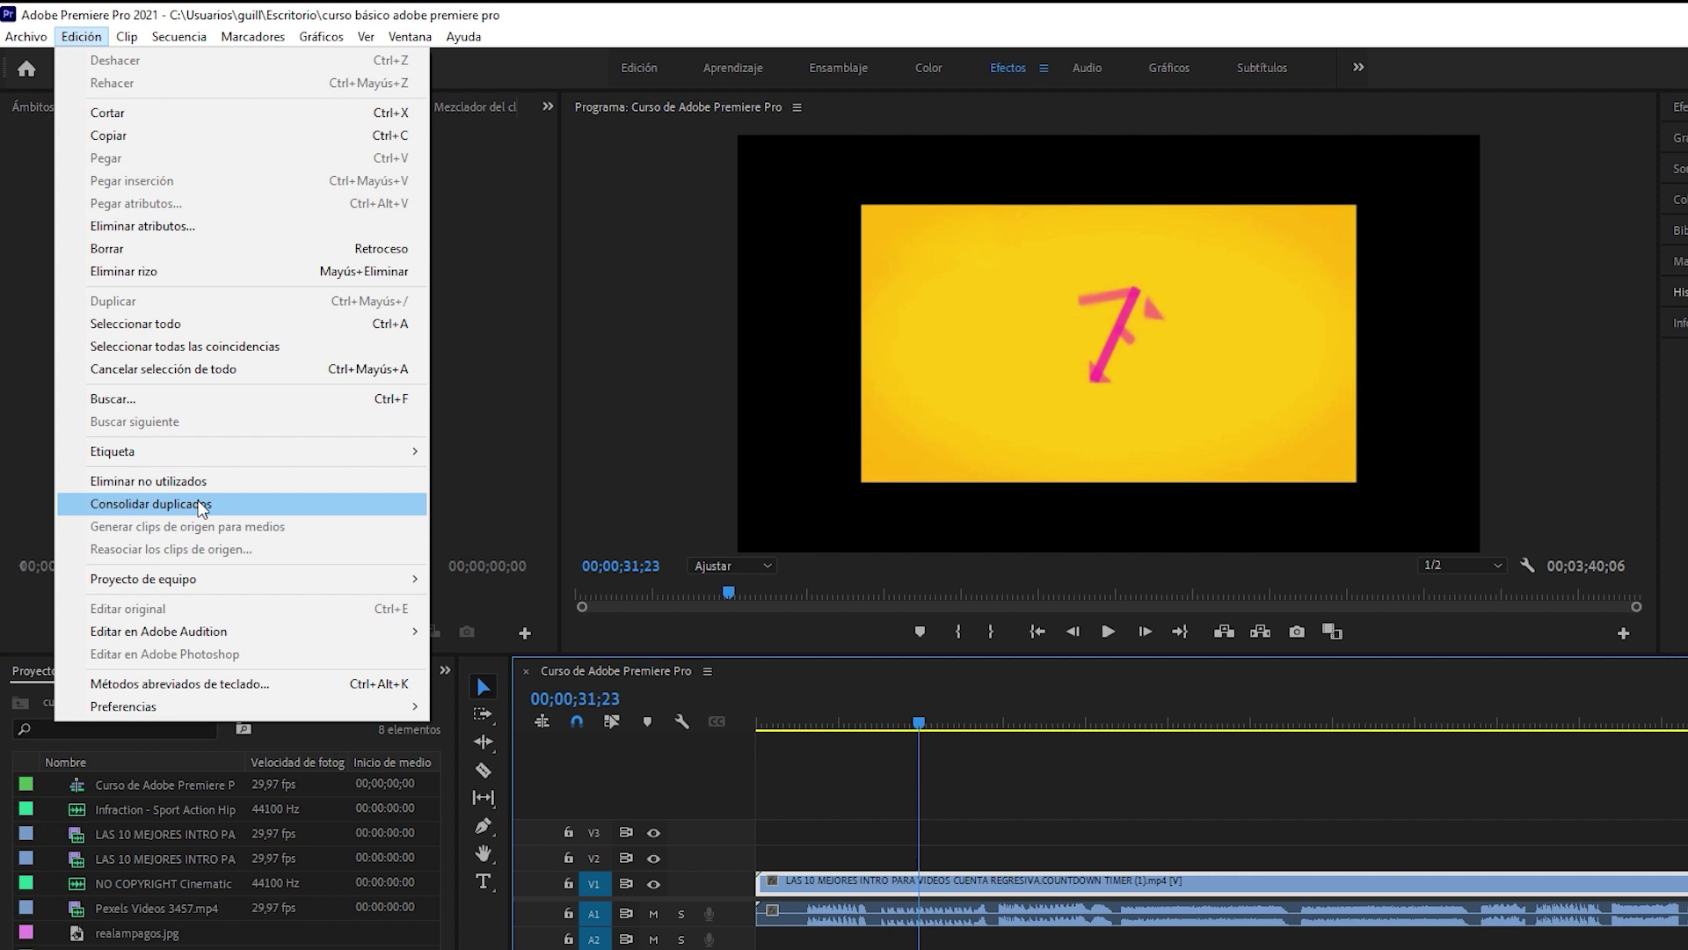
# Look through the Edición and Clip menu commands.
pyautogui.moveTo(155, 714)
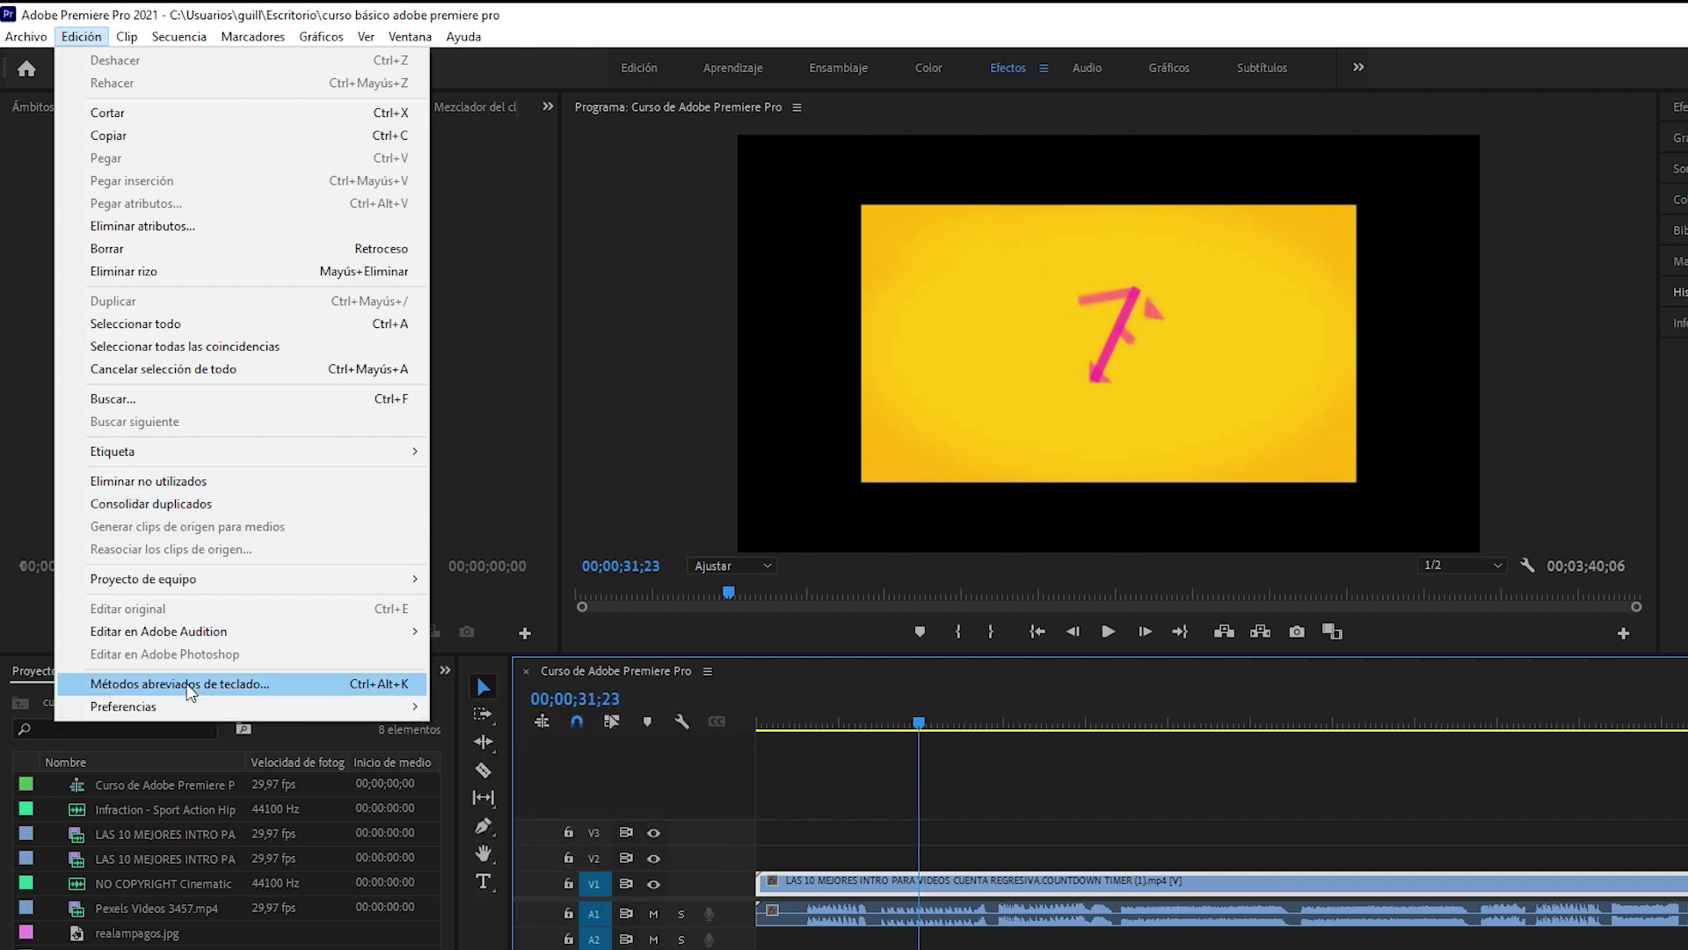
pyautogui.click(125, 38)
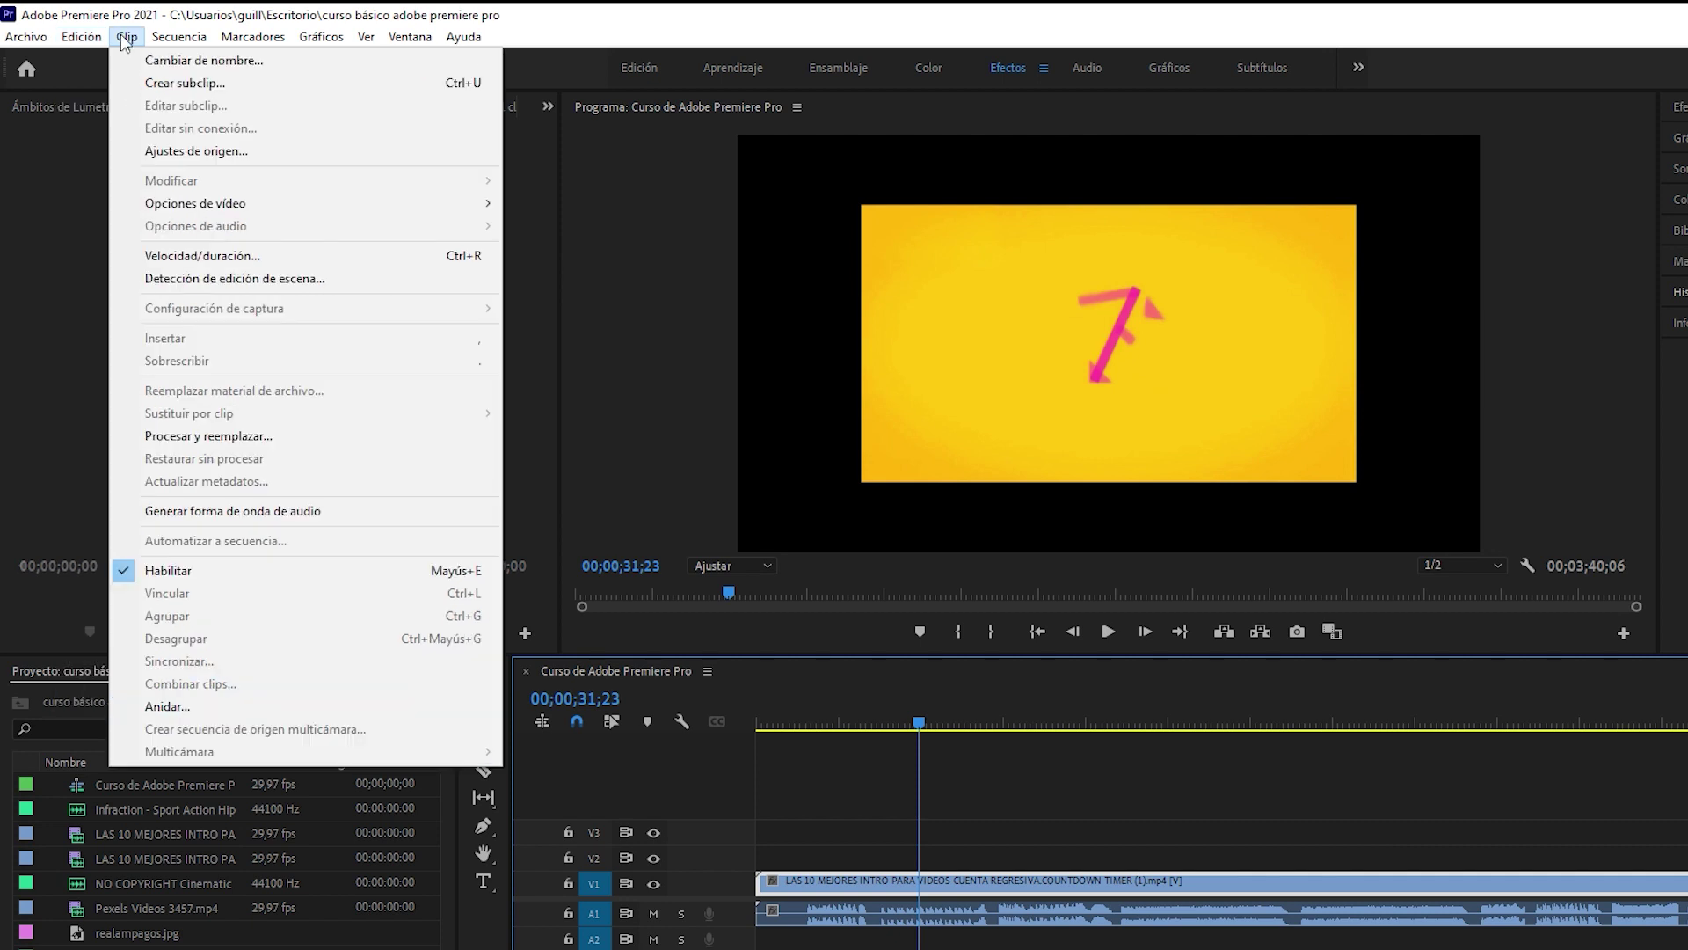
pyautogui.click(973, 863)
# Select the clip on track V1 and review the Clip and Secuencia commands.
pyautogui.click(972, 895)
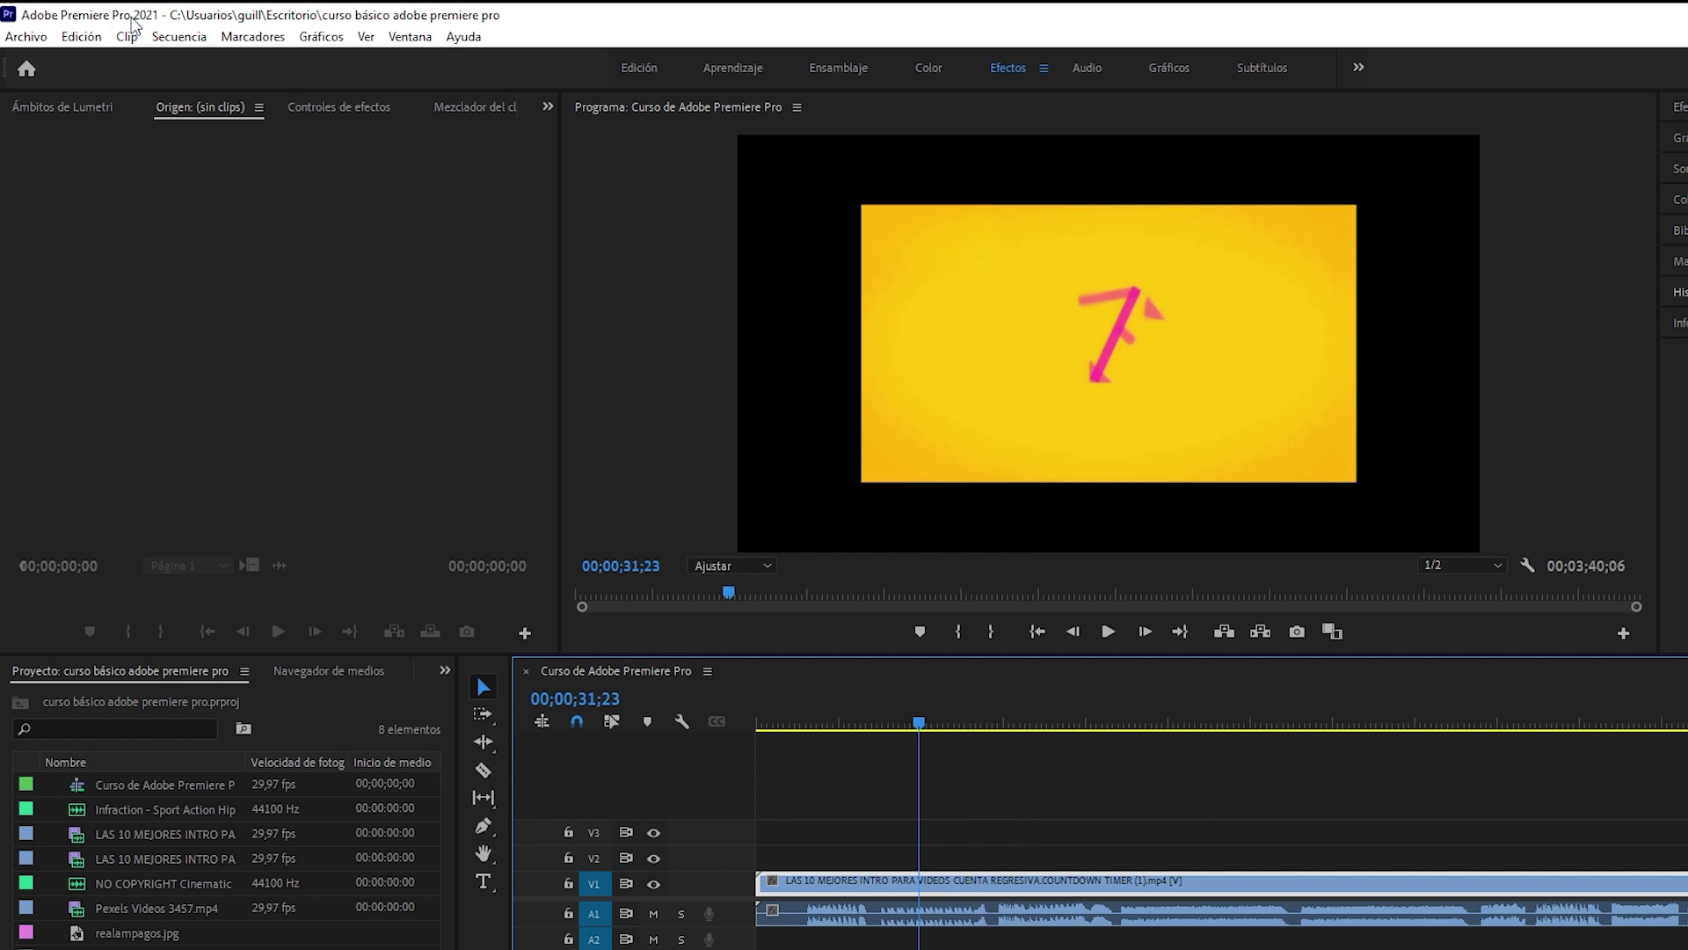
pyautogui.click(129, 36)
pyautogui.click(963, 871)
pyautogui.click(126, 37)
pyautogui.click(1005, 886)
pyautogui.click(157, 37)
pyautogui.moveTo(127, 36)
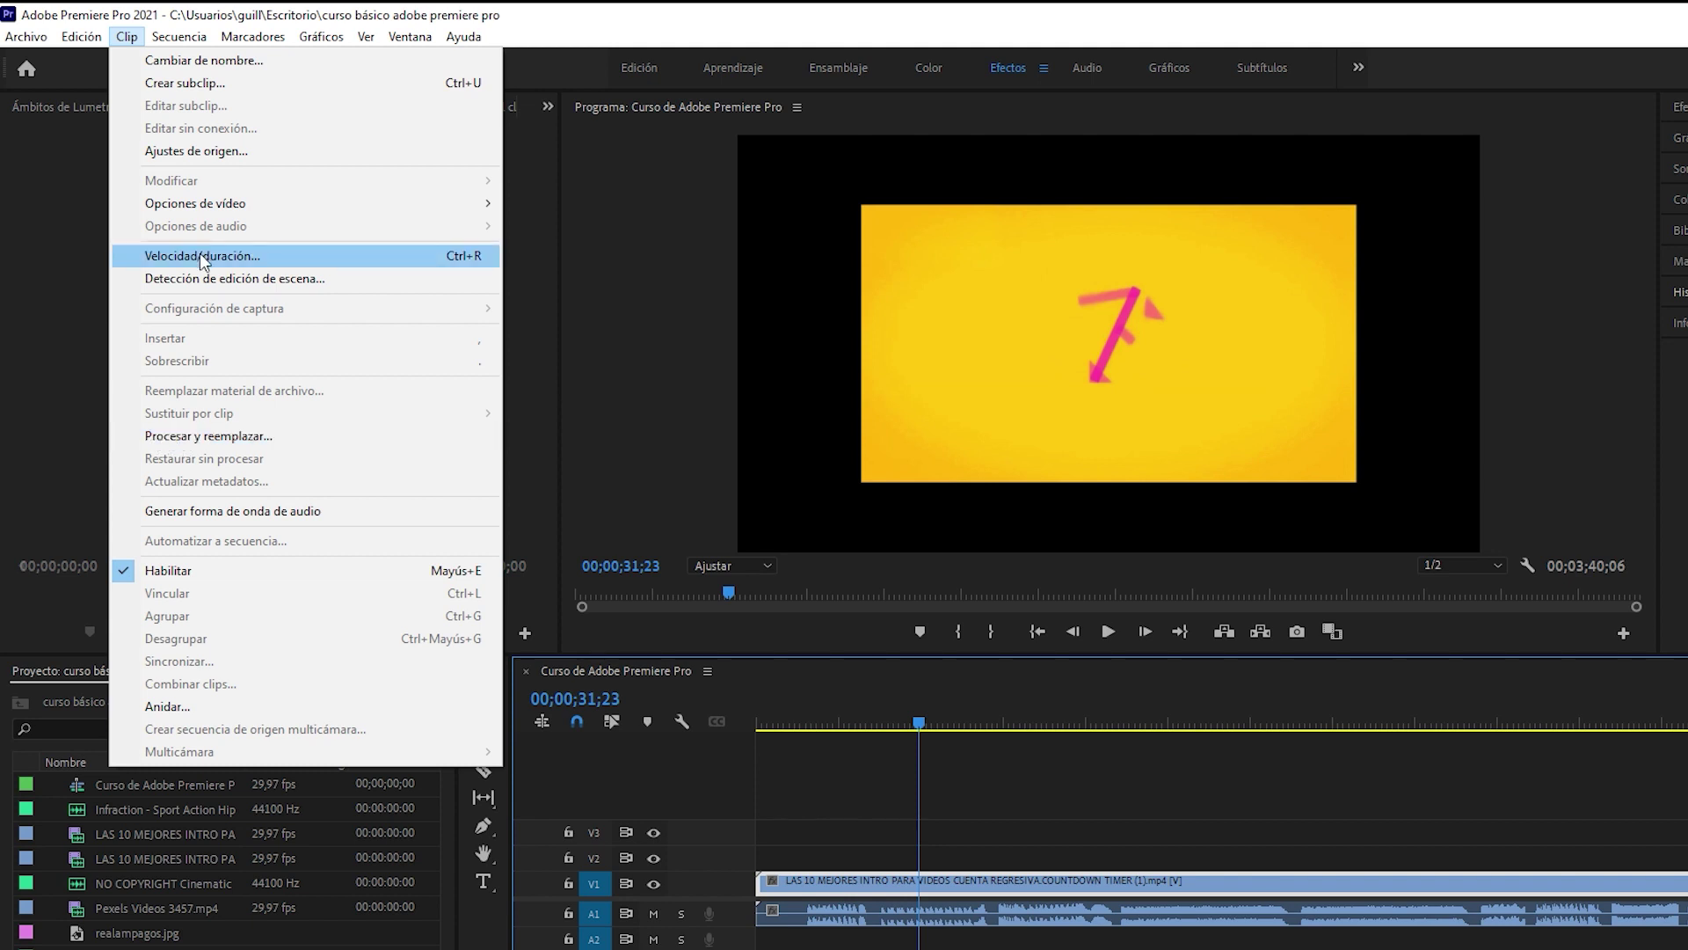
pyautogui.moveTo(364, 209)
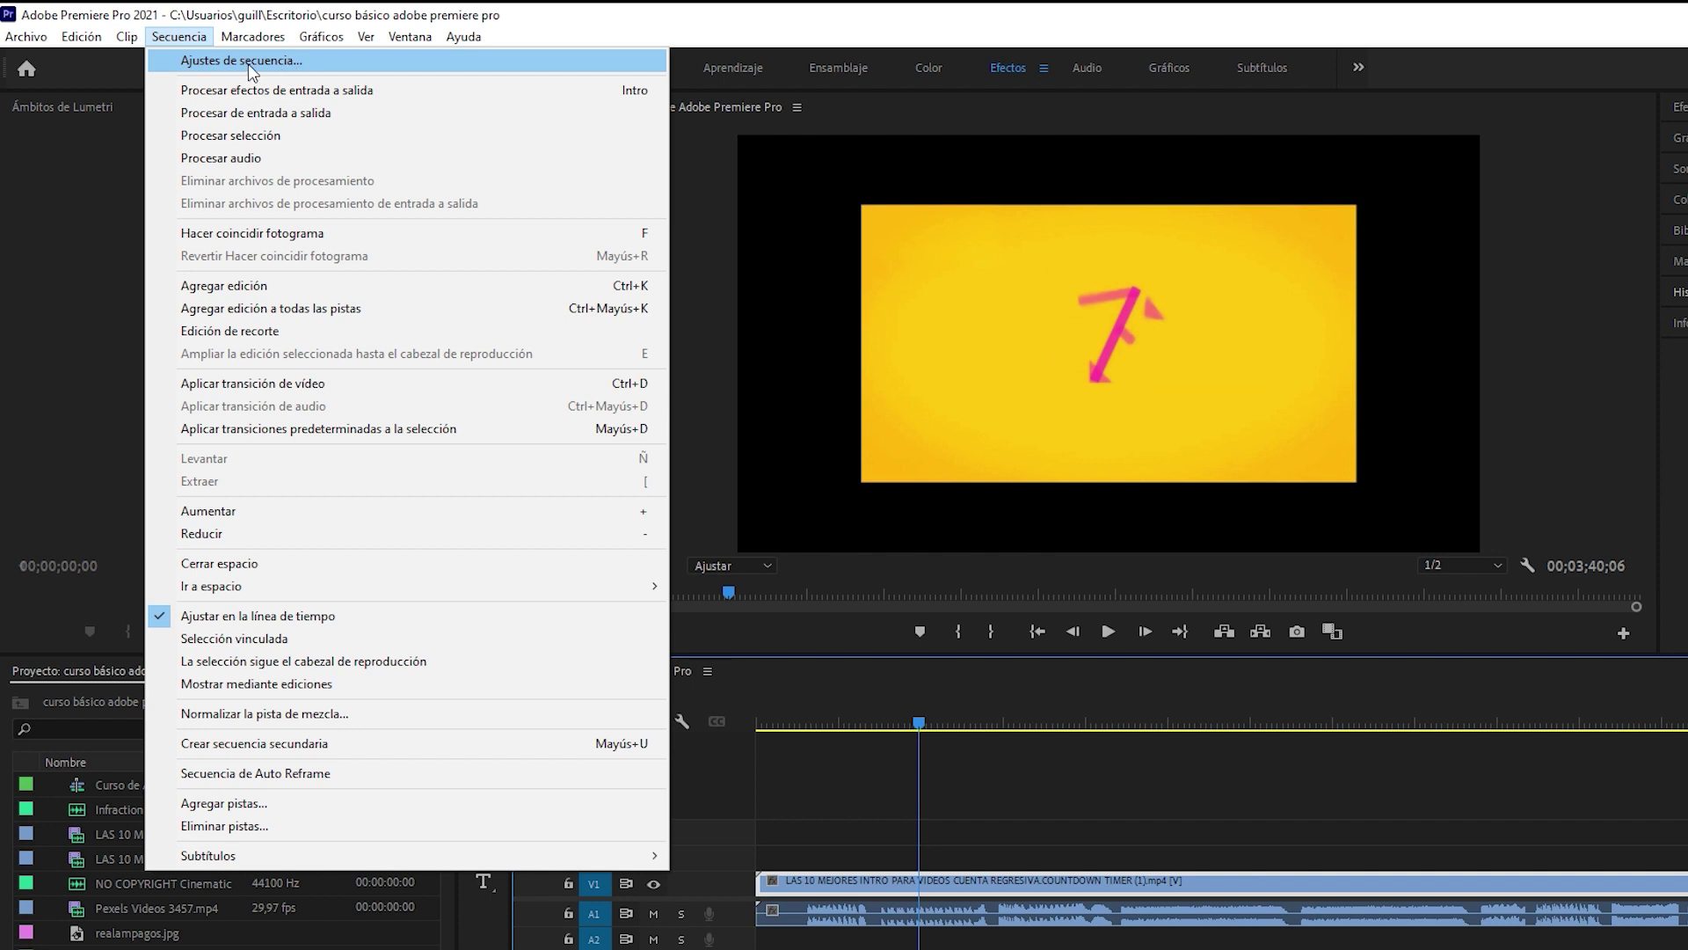
# Browse the Marcadores and Ver menus, including Resolución de reproducción, then the Ventana panel list.
pyautogui.moveTo(253, 42)
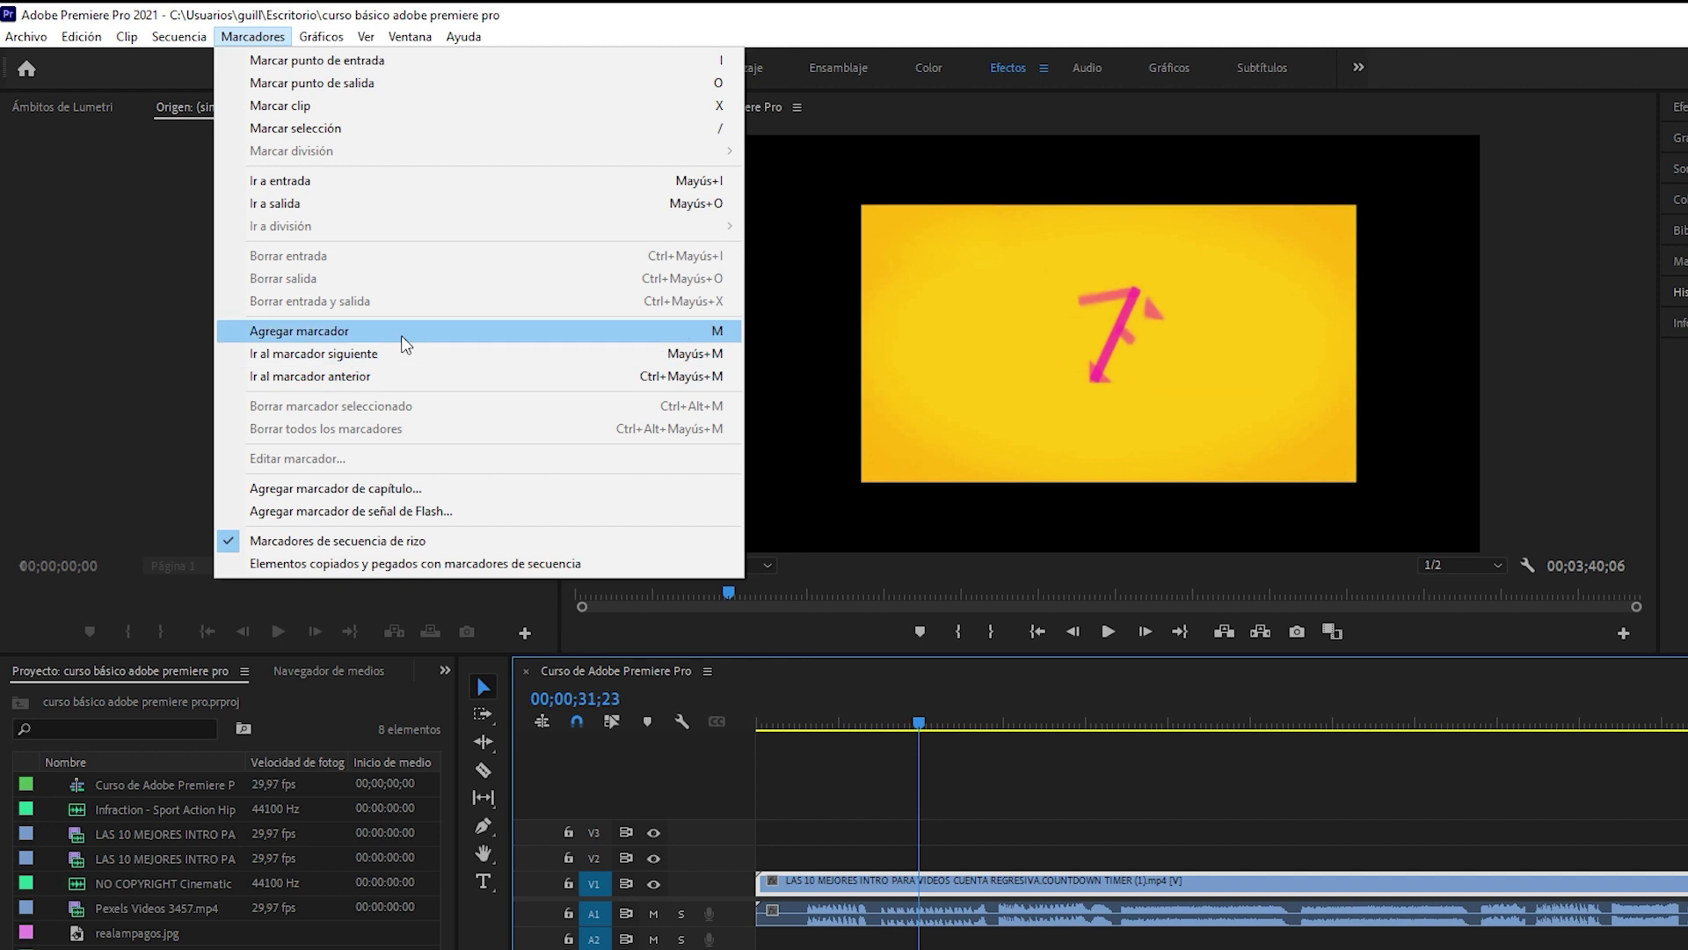
pyautogui.moveTo(322, 41)
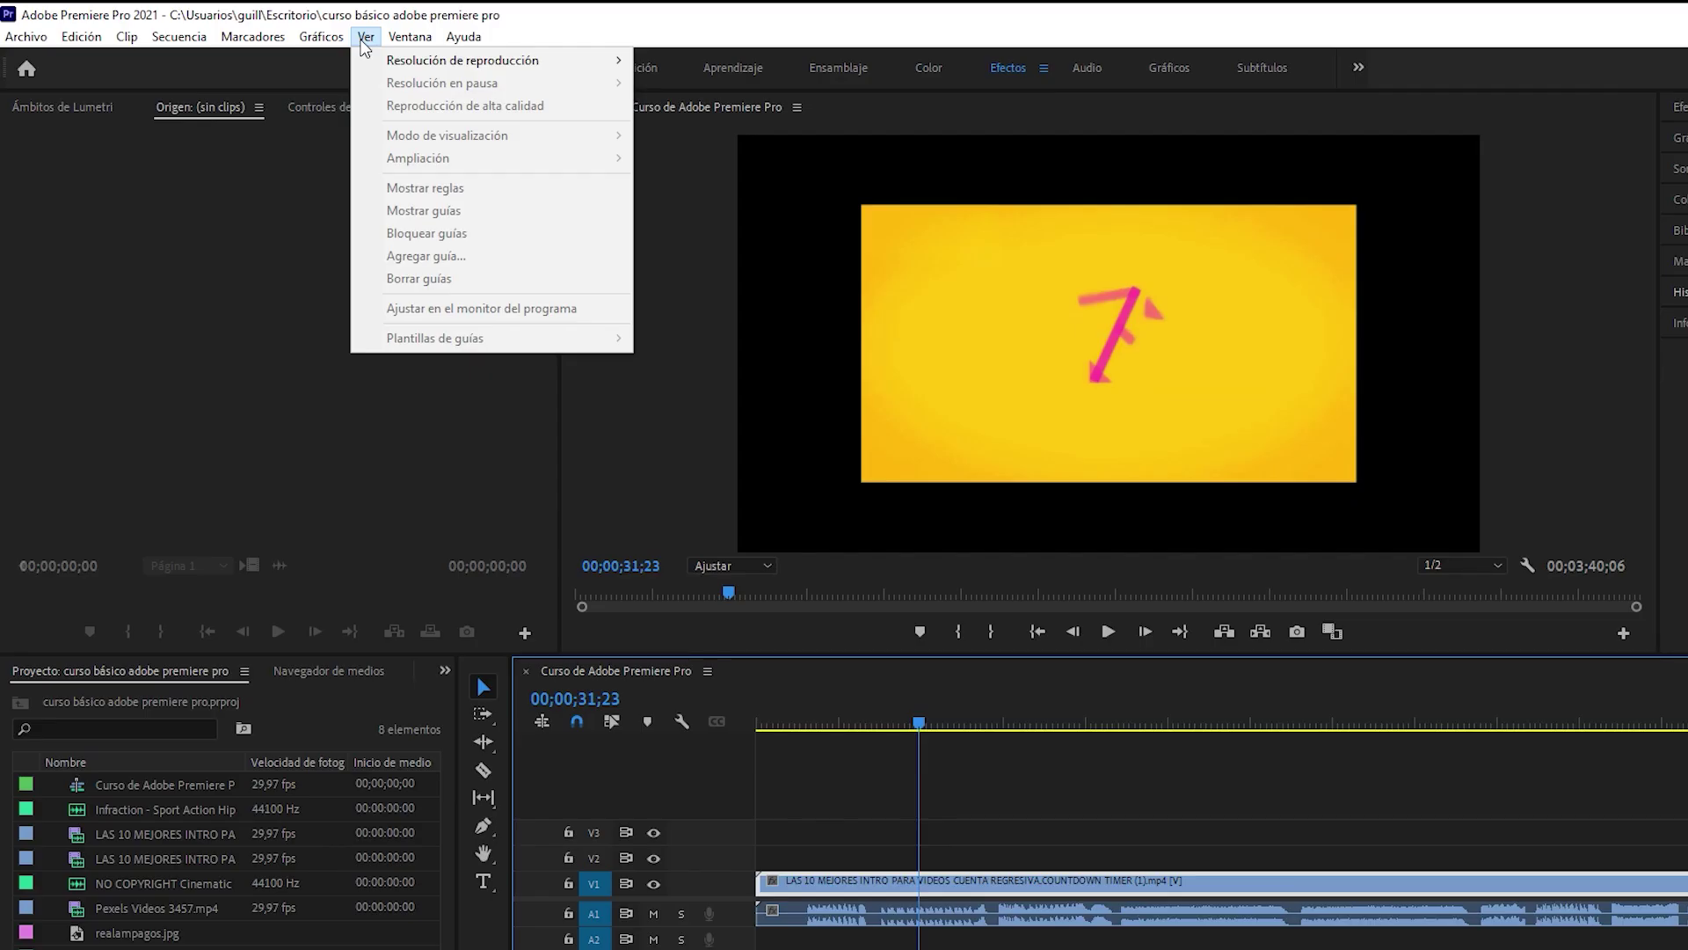
pyautogui.moveTo(435, 70)
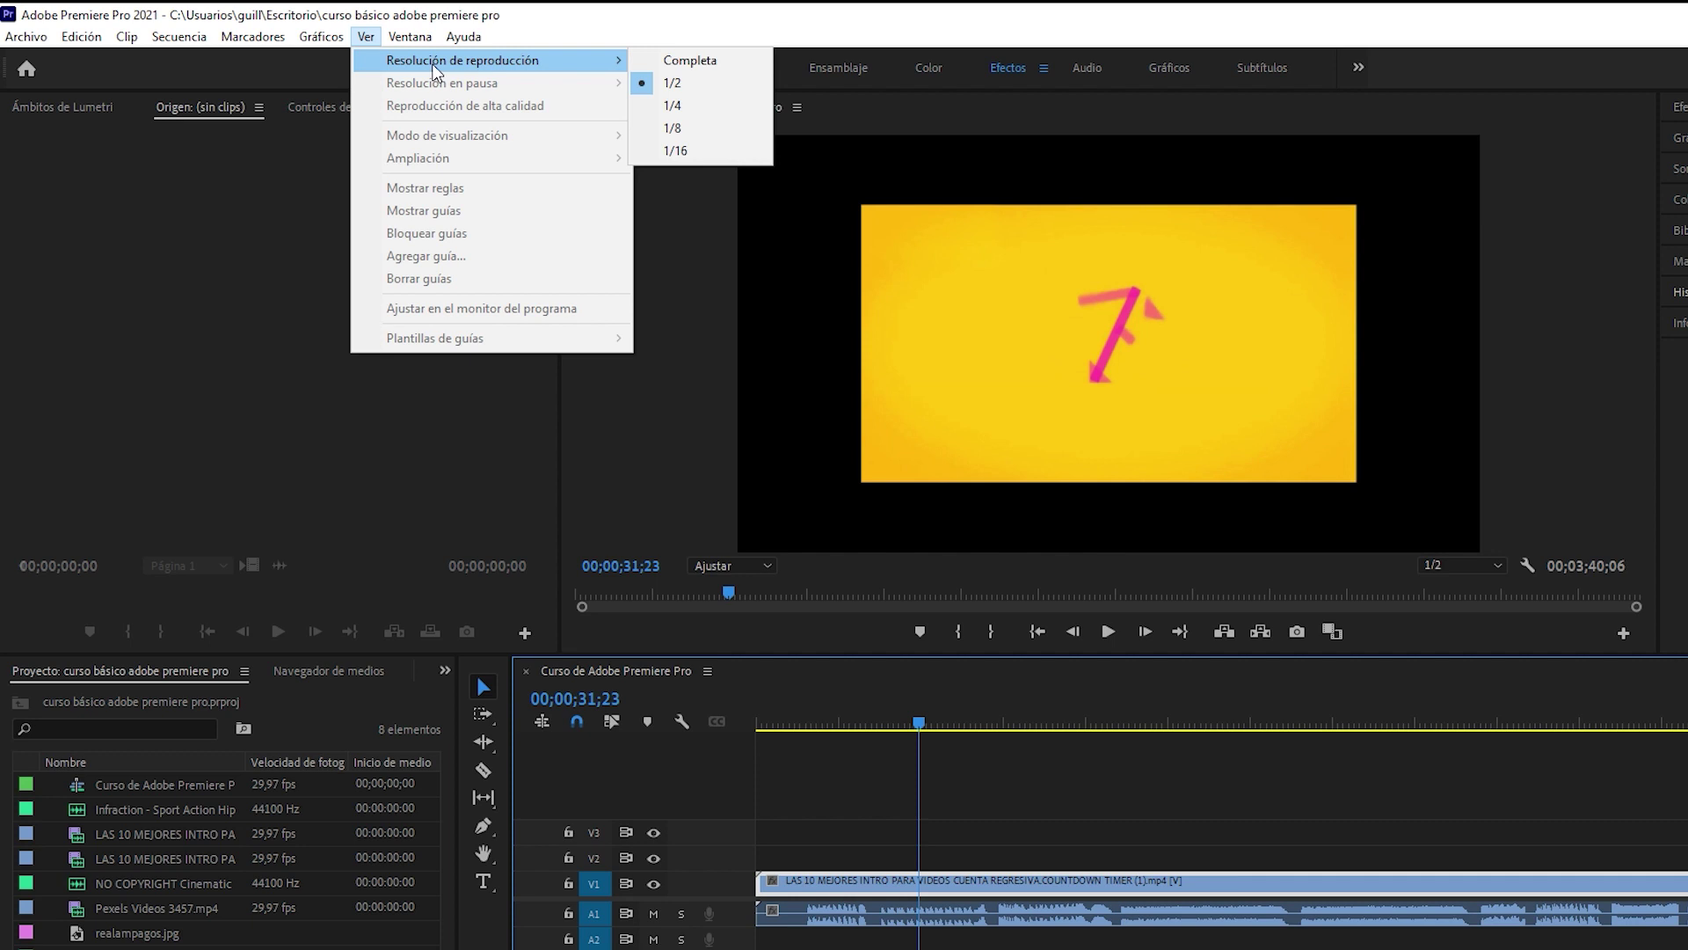
pyautogui.moveTo(419, 36)
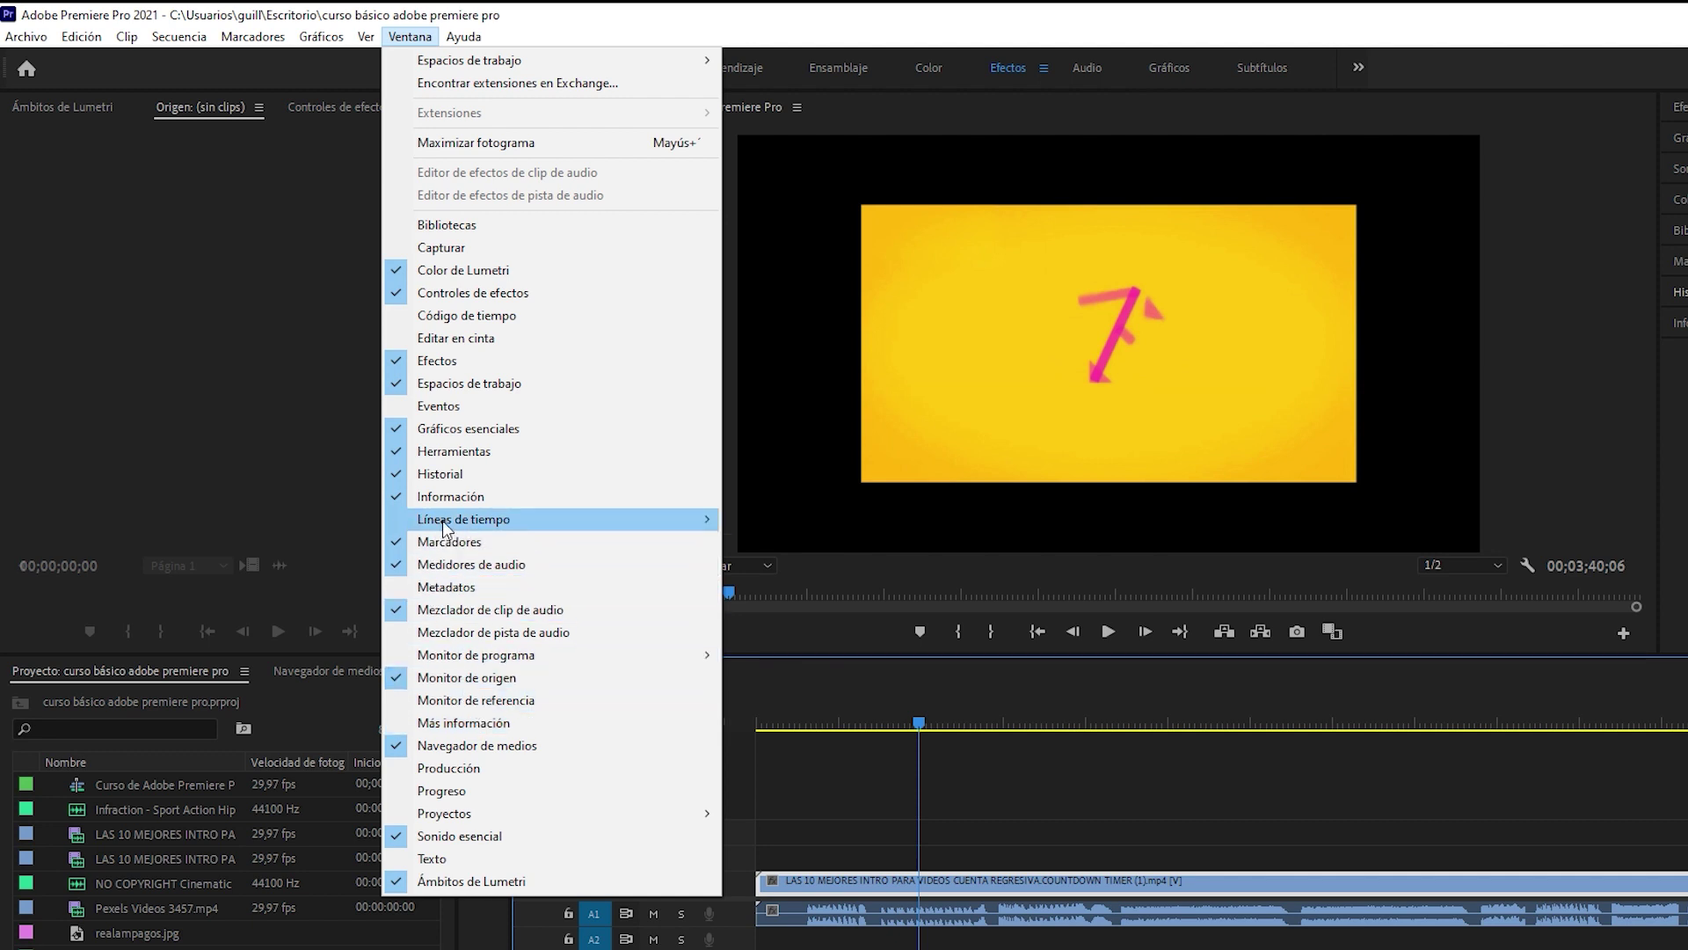
# Browse the Ventana > Espacios de trabajo list and dismiss the menus without choosing anything.
pyautogui.moveTo(441, 521)
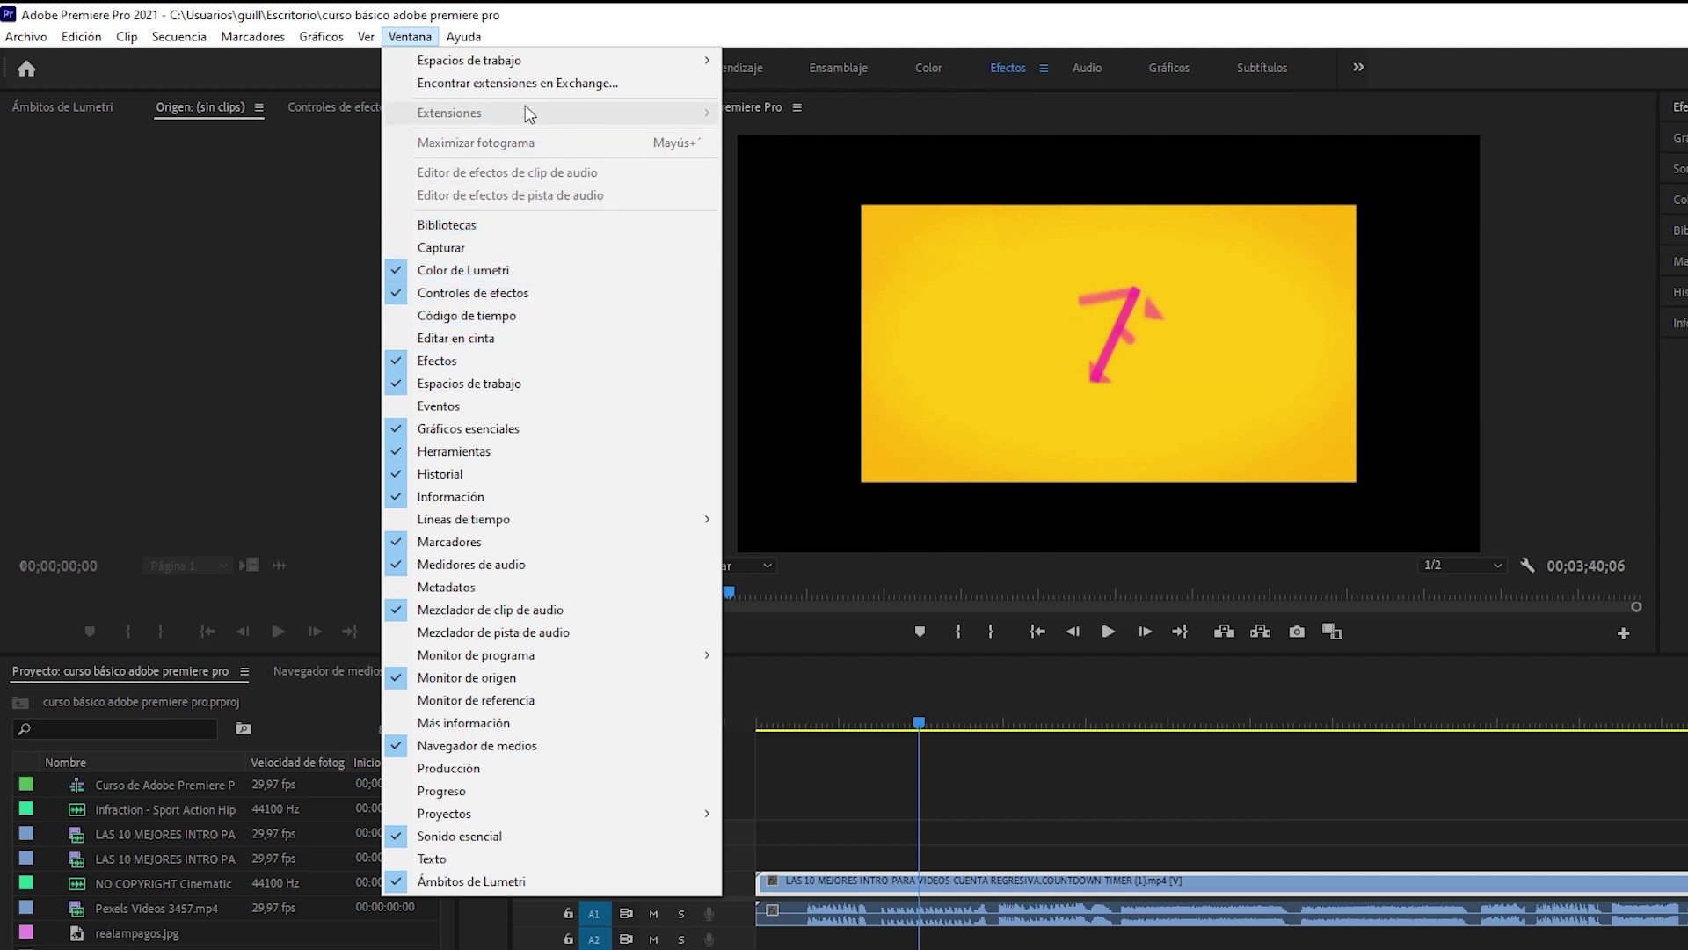
pyautogui.moveTo(531, 62)
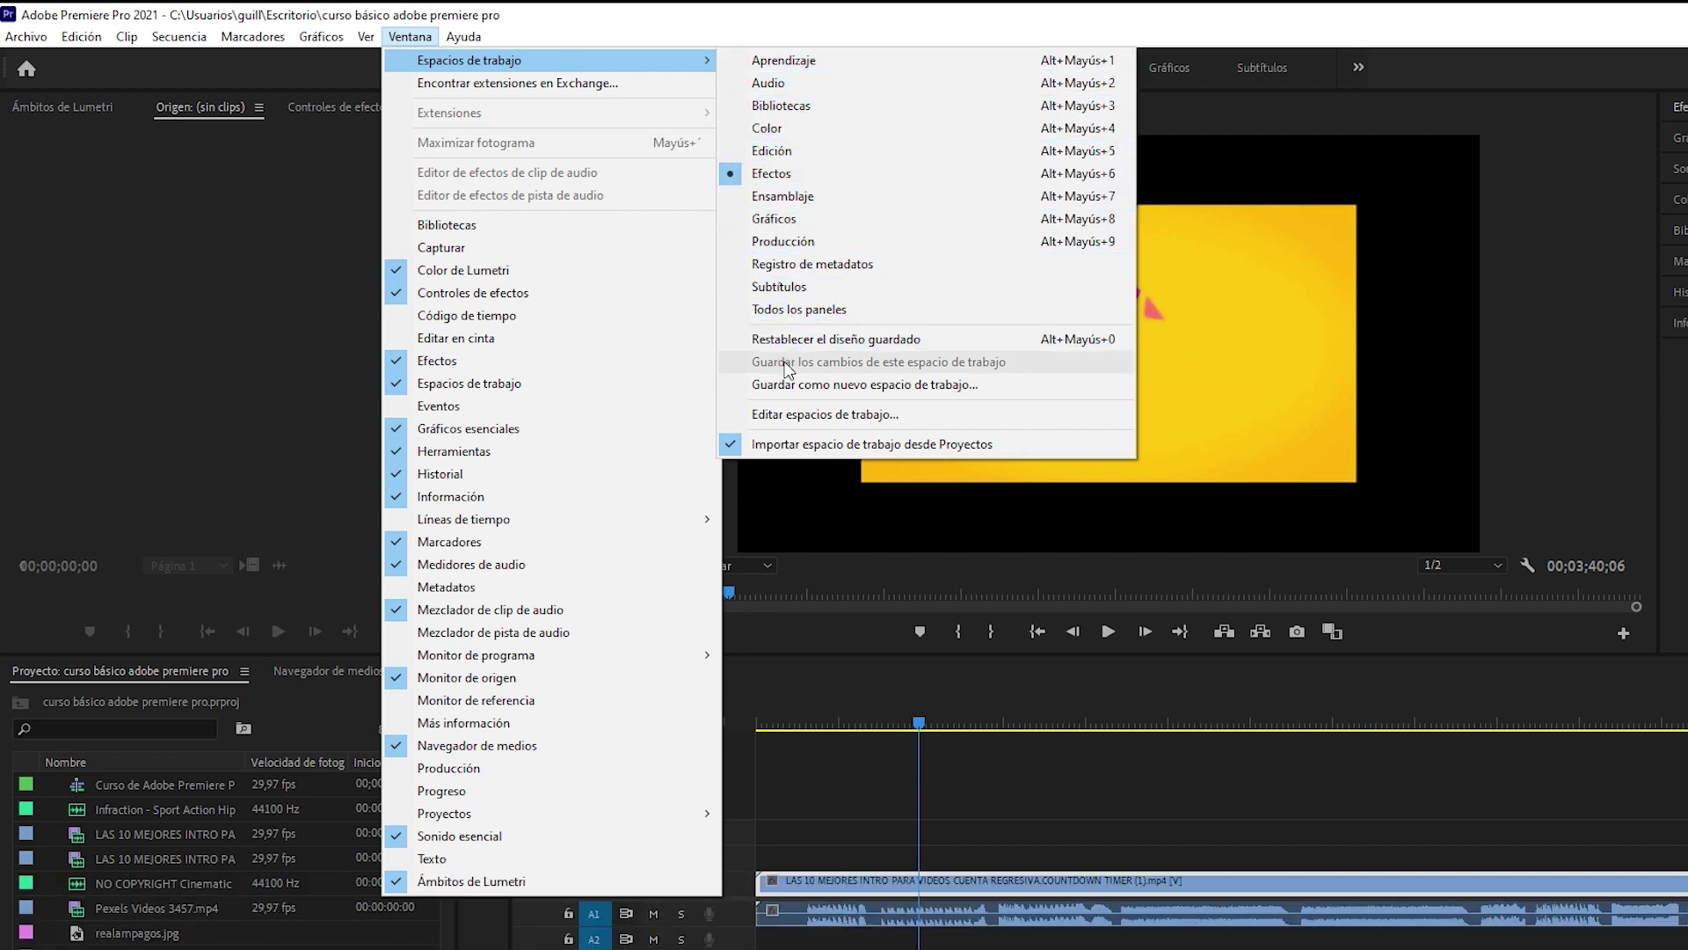
pyautogui.press('Escape')
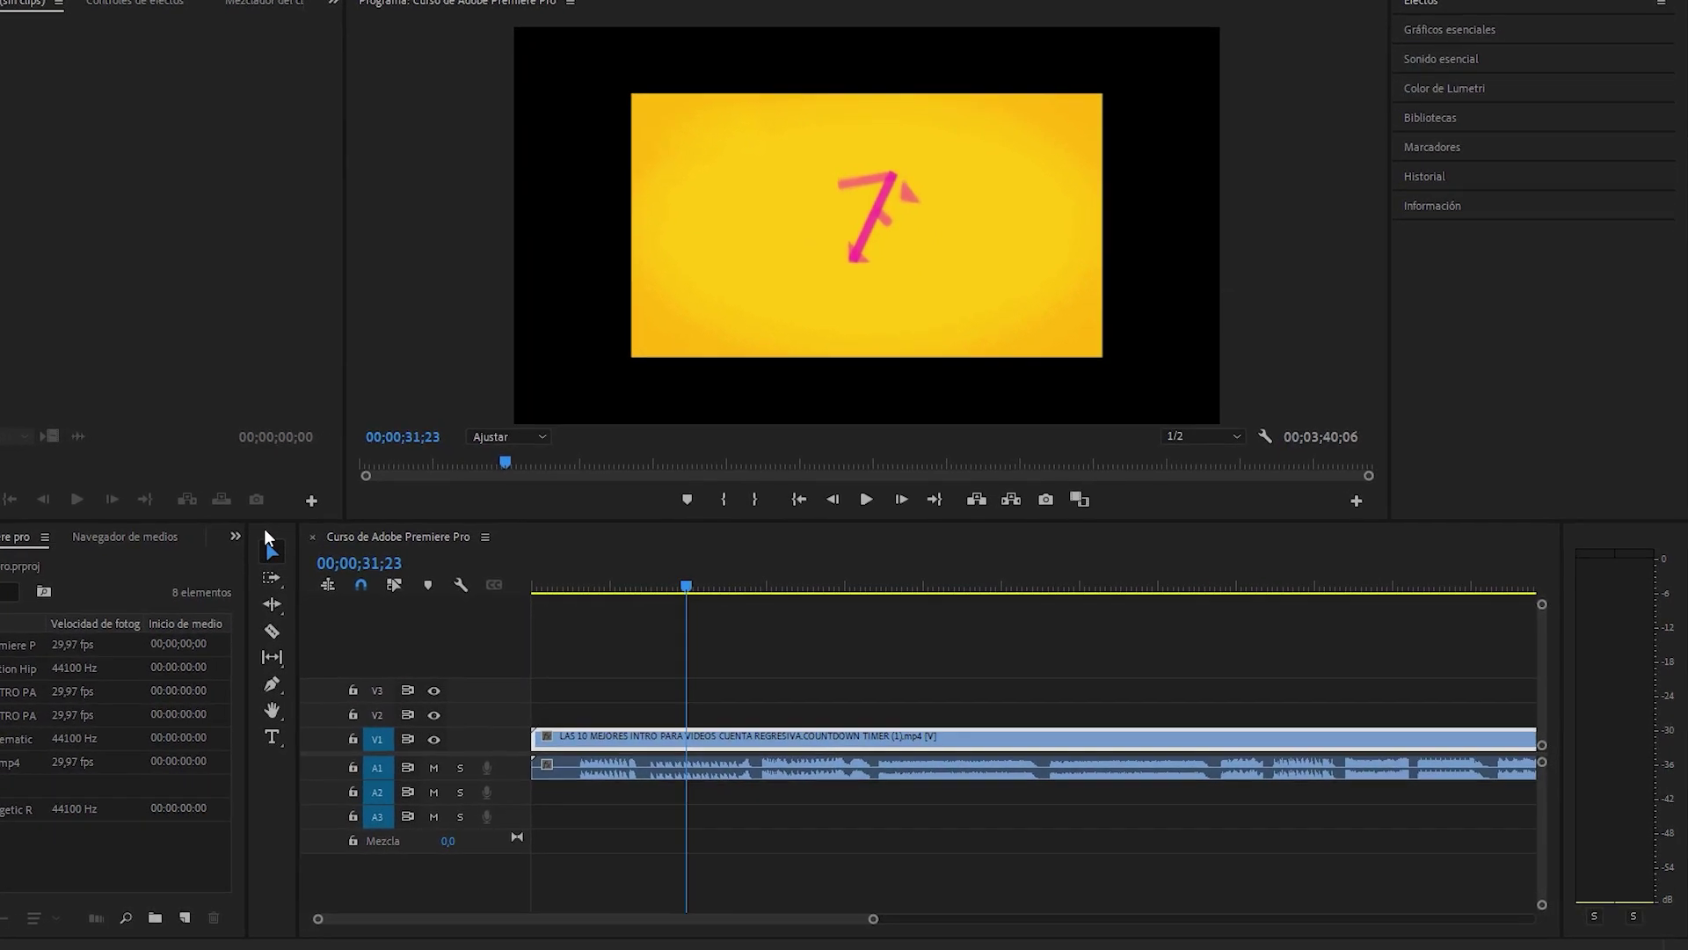
# Dock Herramientas vertically to the timeline's right, resize both, and close the Controles de efectos panel.
pyautogui.moveTo(357, 541)
pyautogui.mouseDown()
pyautogui.moveTo(246, 539)
pyautogui.moveTo(1552, 570)
pyautogui.moveTo(1502, 613)
pyautogui.mouseUp()
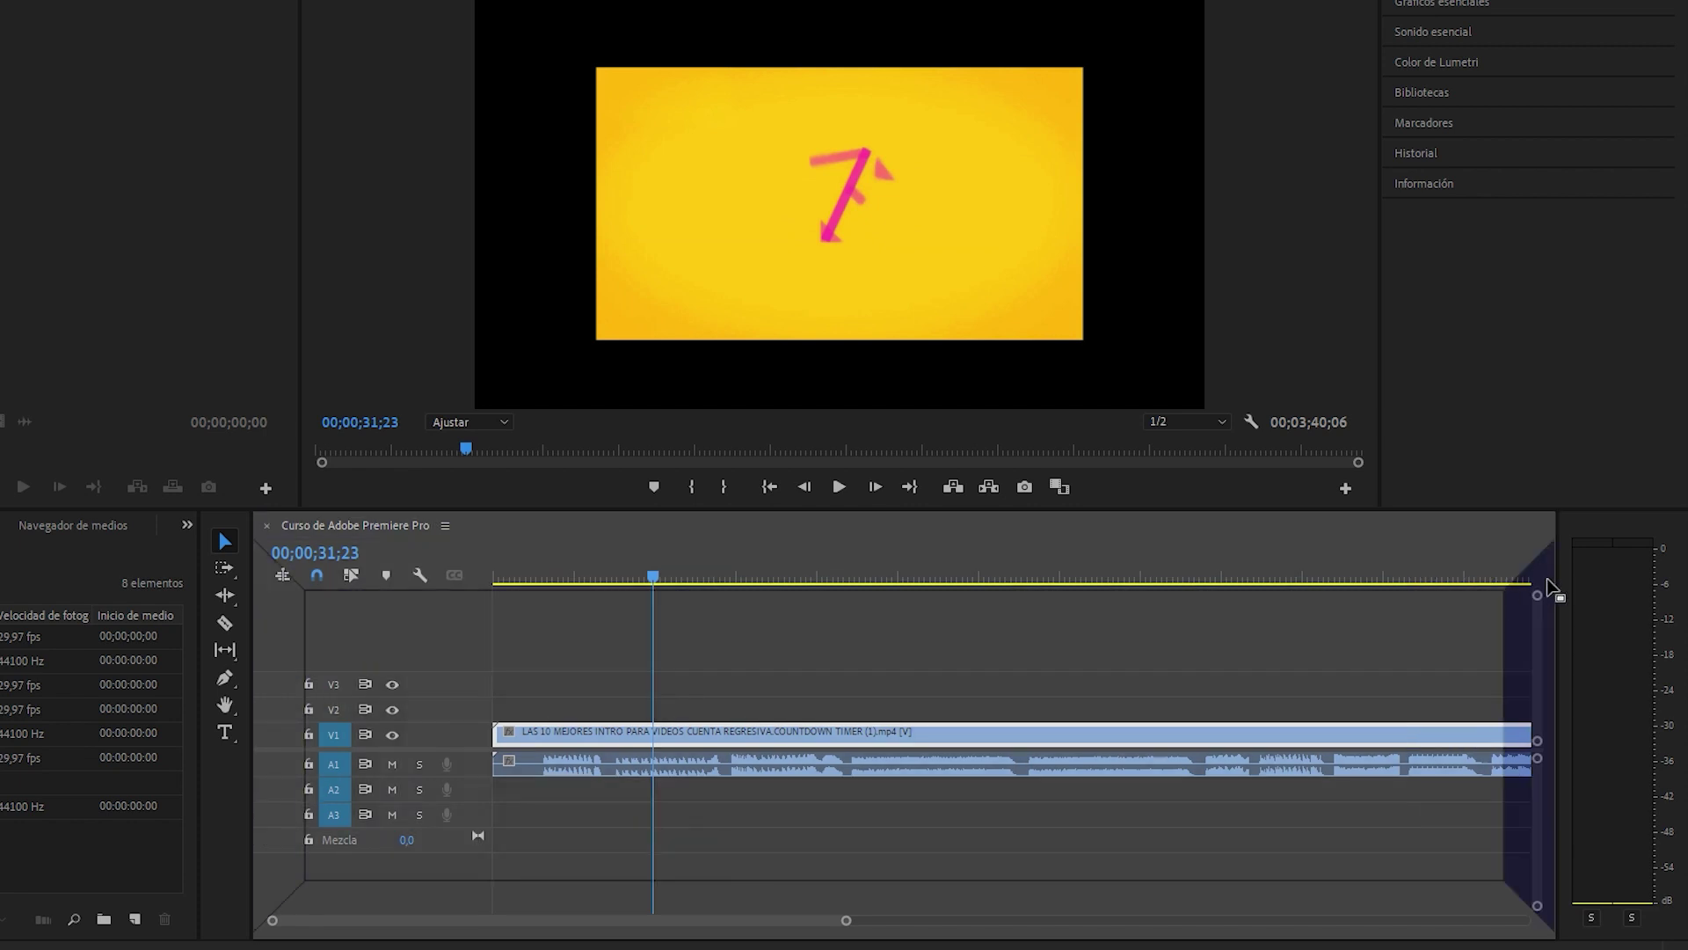
pyautogui.moveTo(1502, 613); pyautogui.dragTo(1548, 585)
pyautogui.moveTo(1161, 608); pyautogui.dragTo(945, 609)
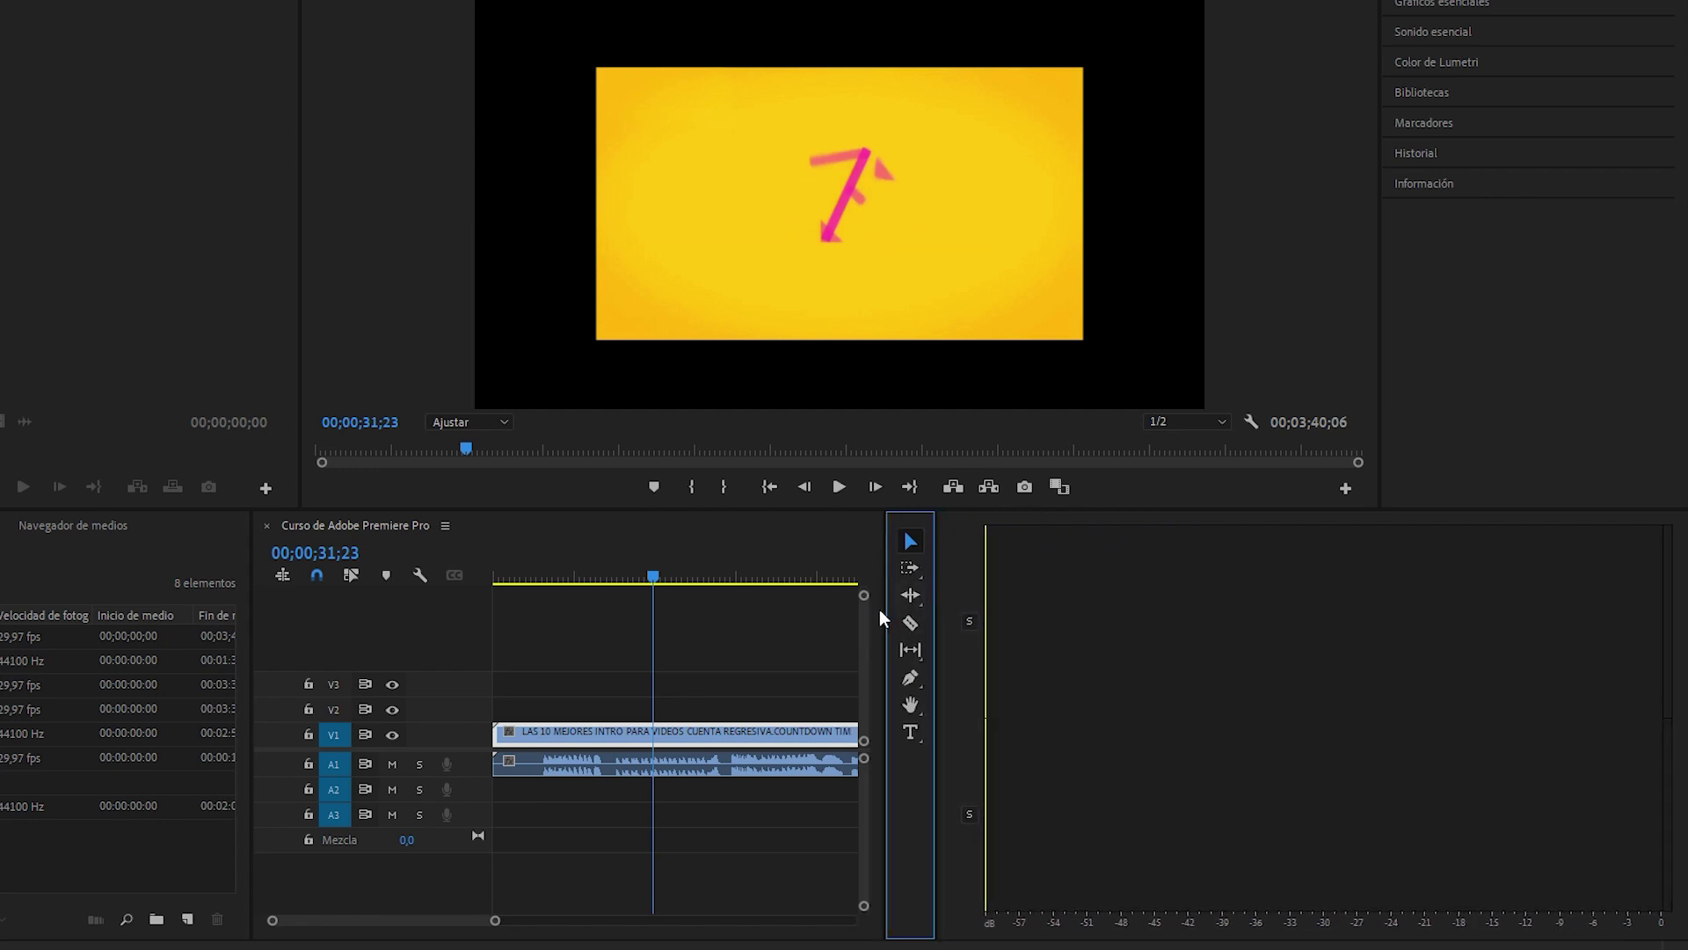
pyautogui.moveTo(892, 624); pyautogui.dragTo(1494, 624)
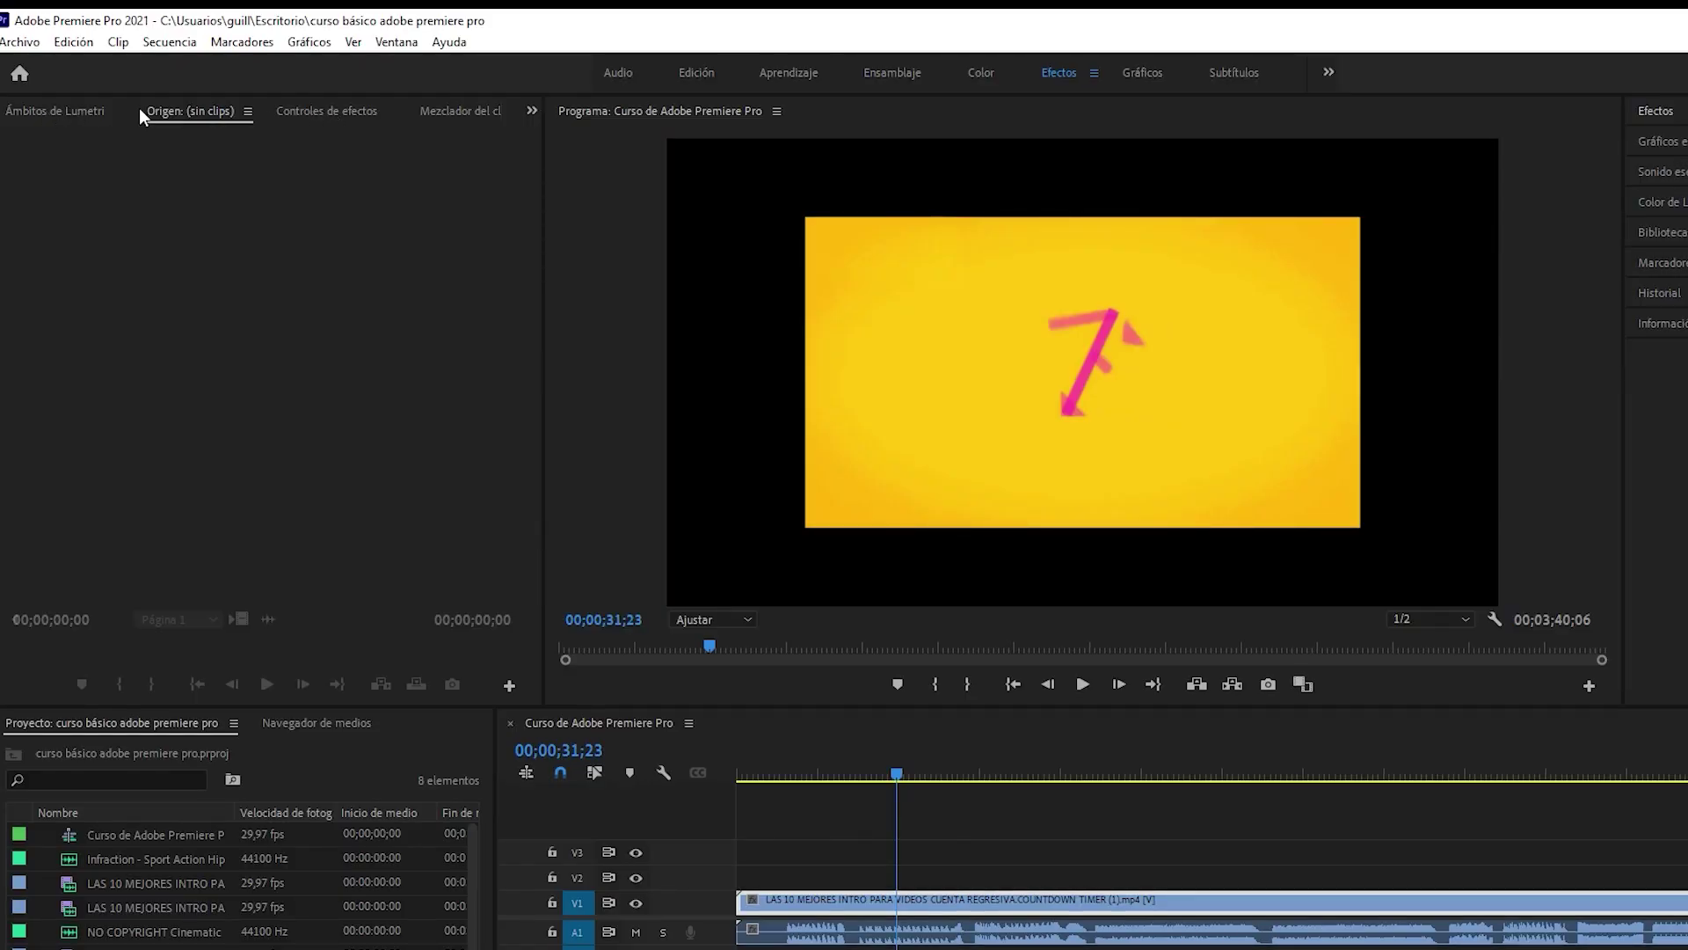
pyautogui.rightClick(326, 109)
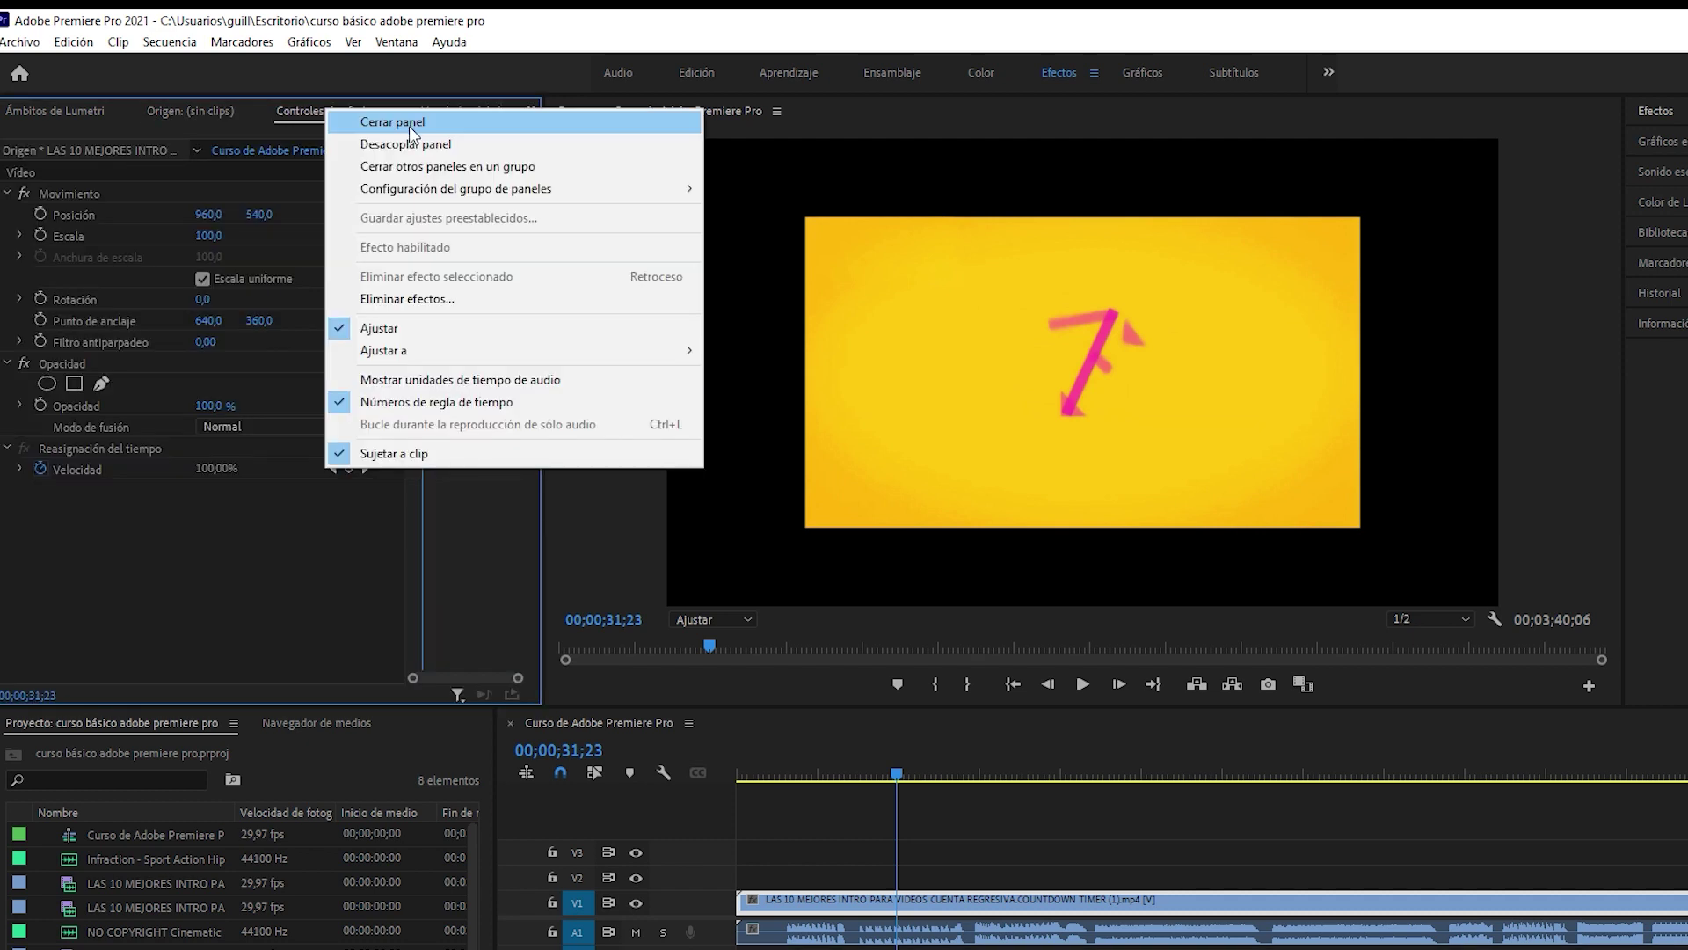
pyautogui.click(409, 123)
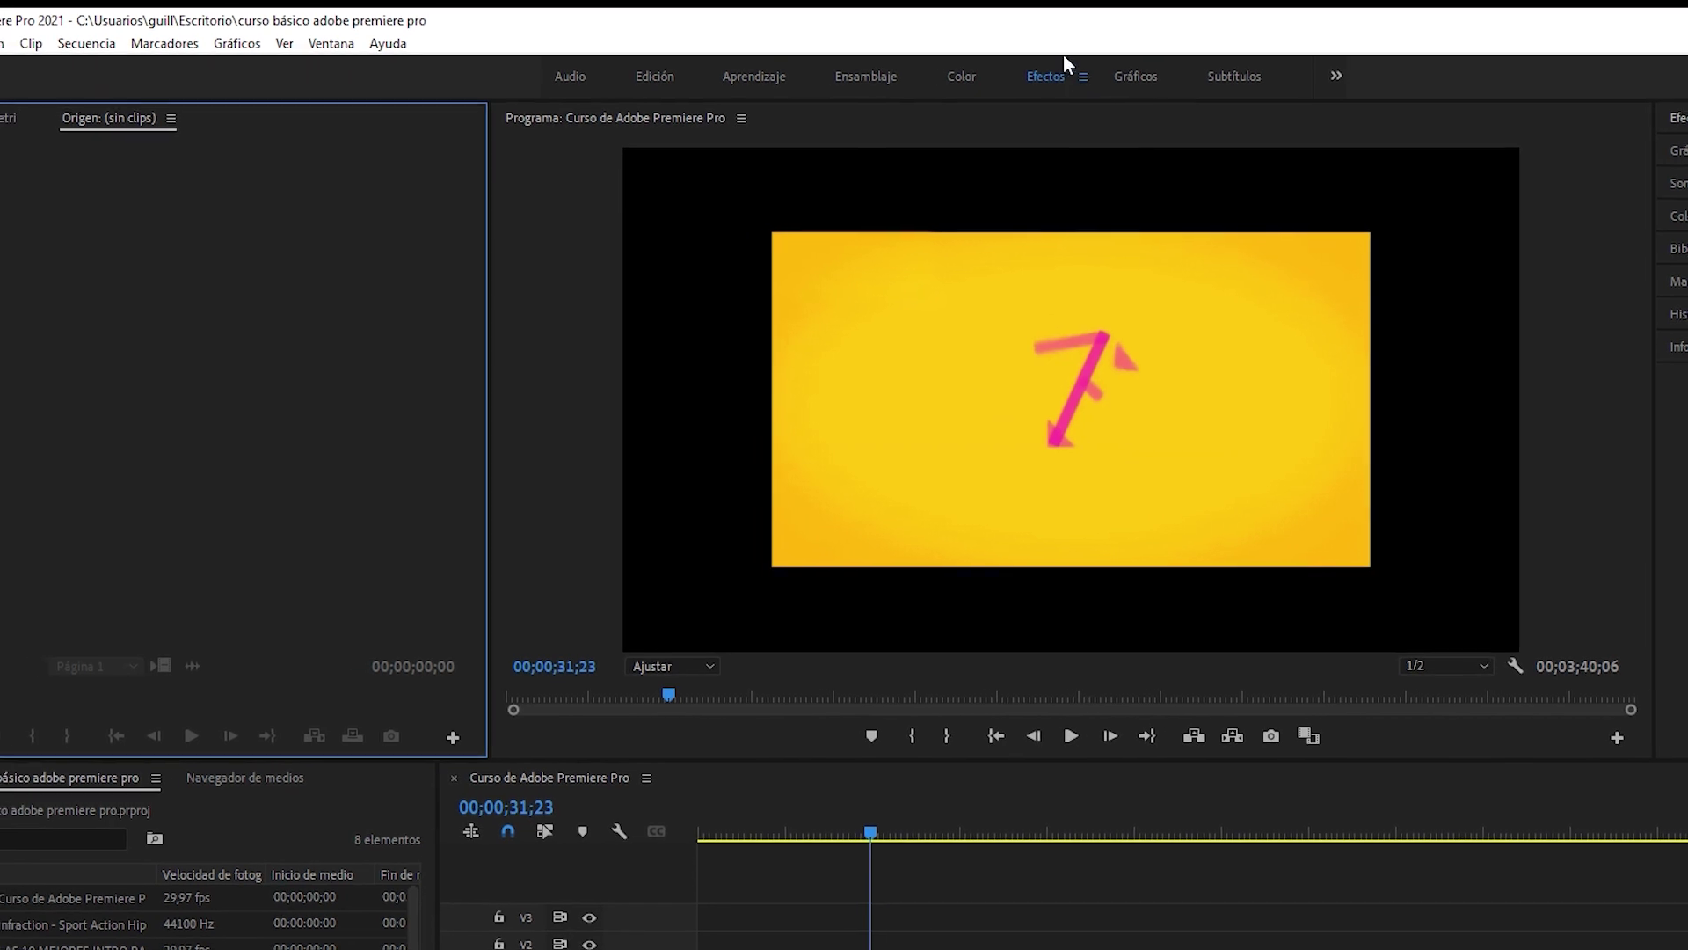
# Reset the Efectos workspace to its saved layout, bringing Controles de efectos back.
pyautogui.click(375, 40)
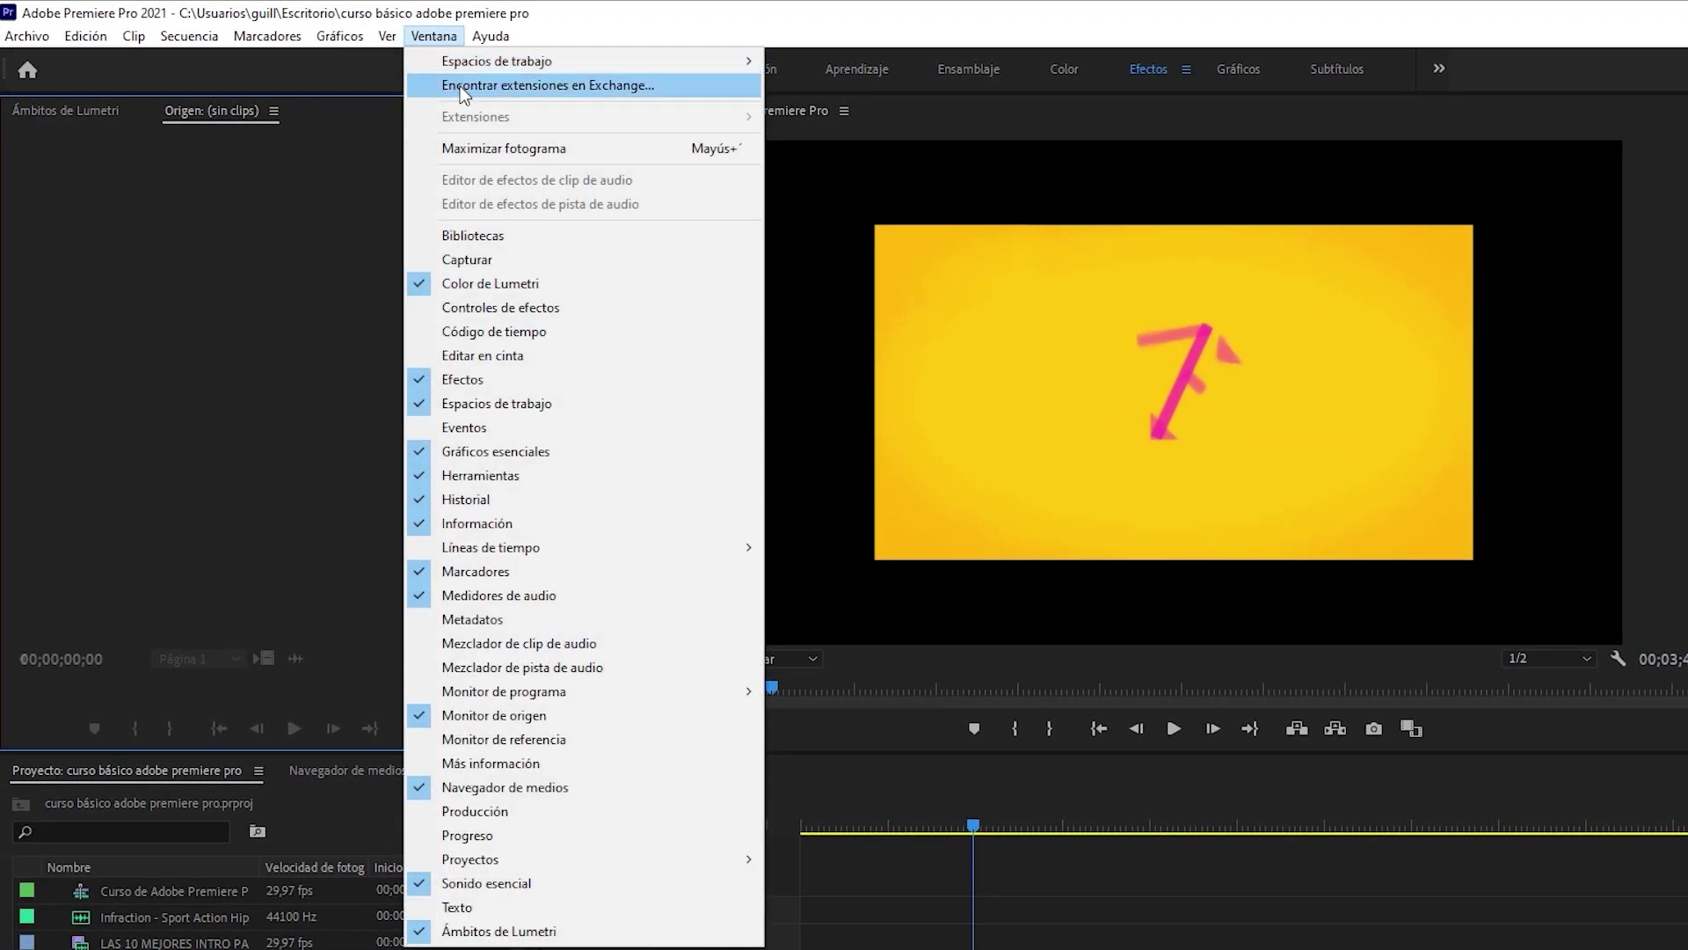
pyautogui.moveTo(493, 55)
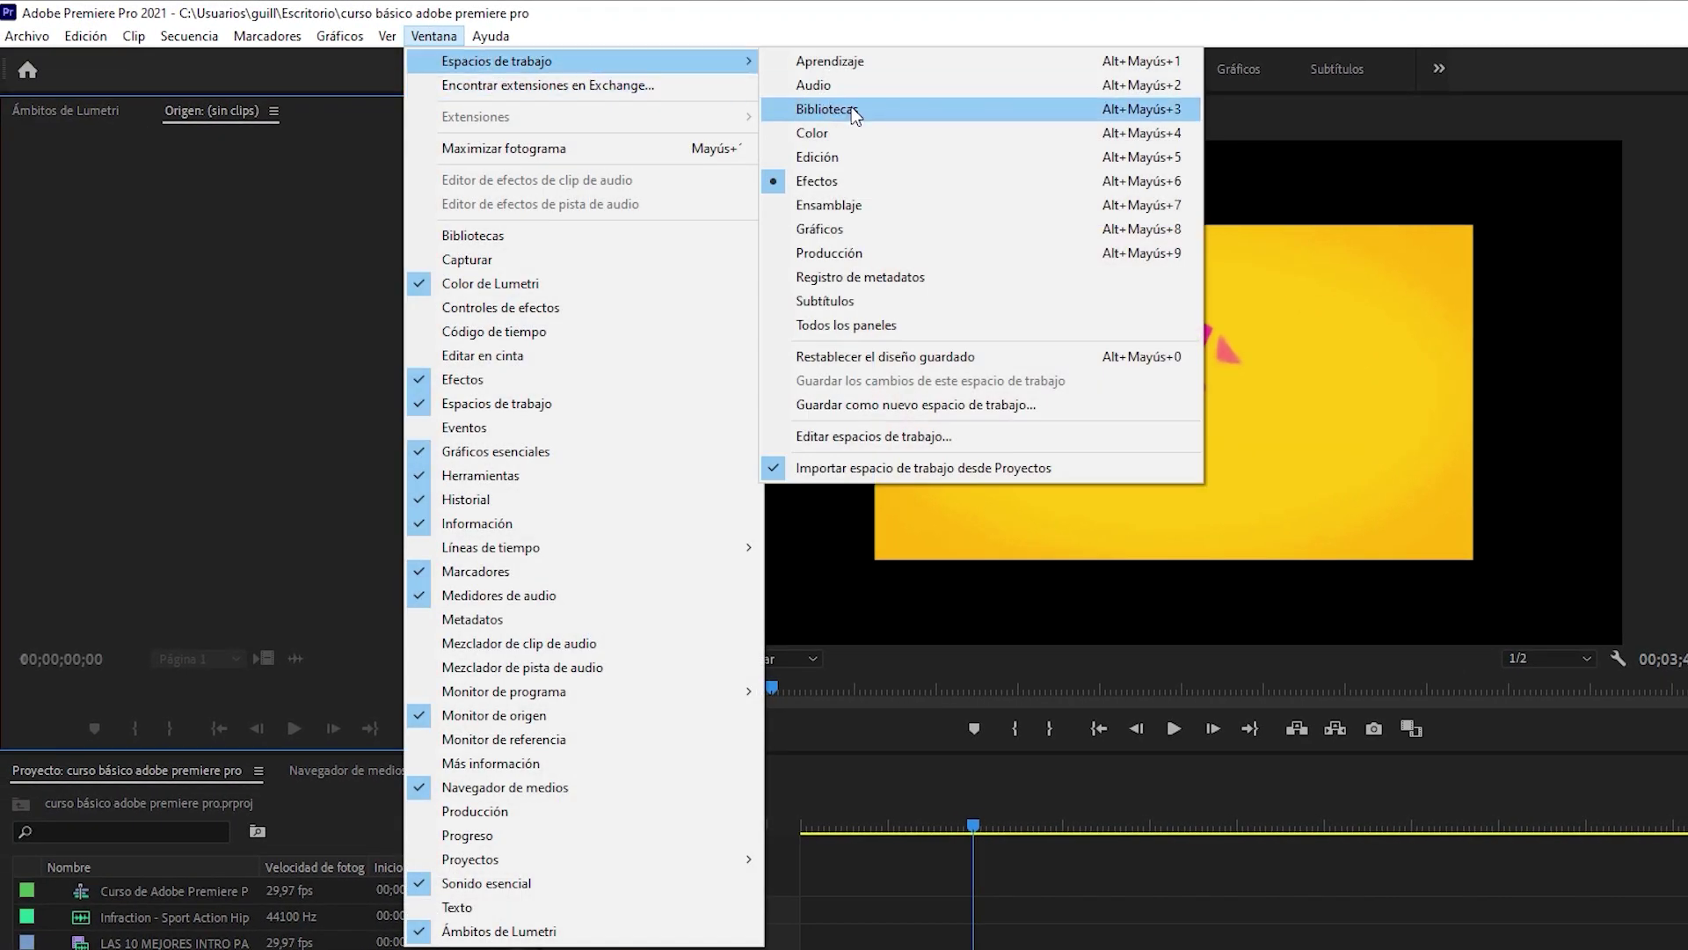
pyautogui.click(908, 357)
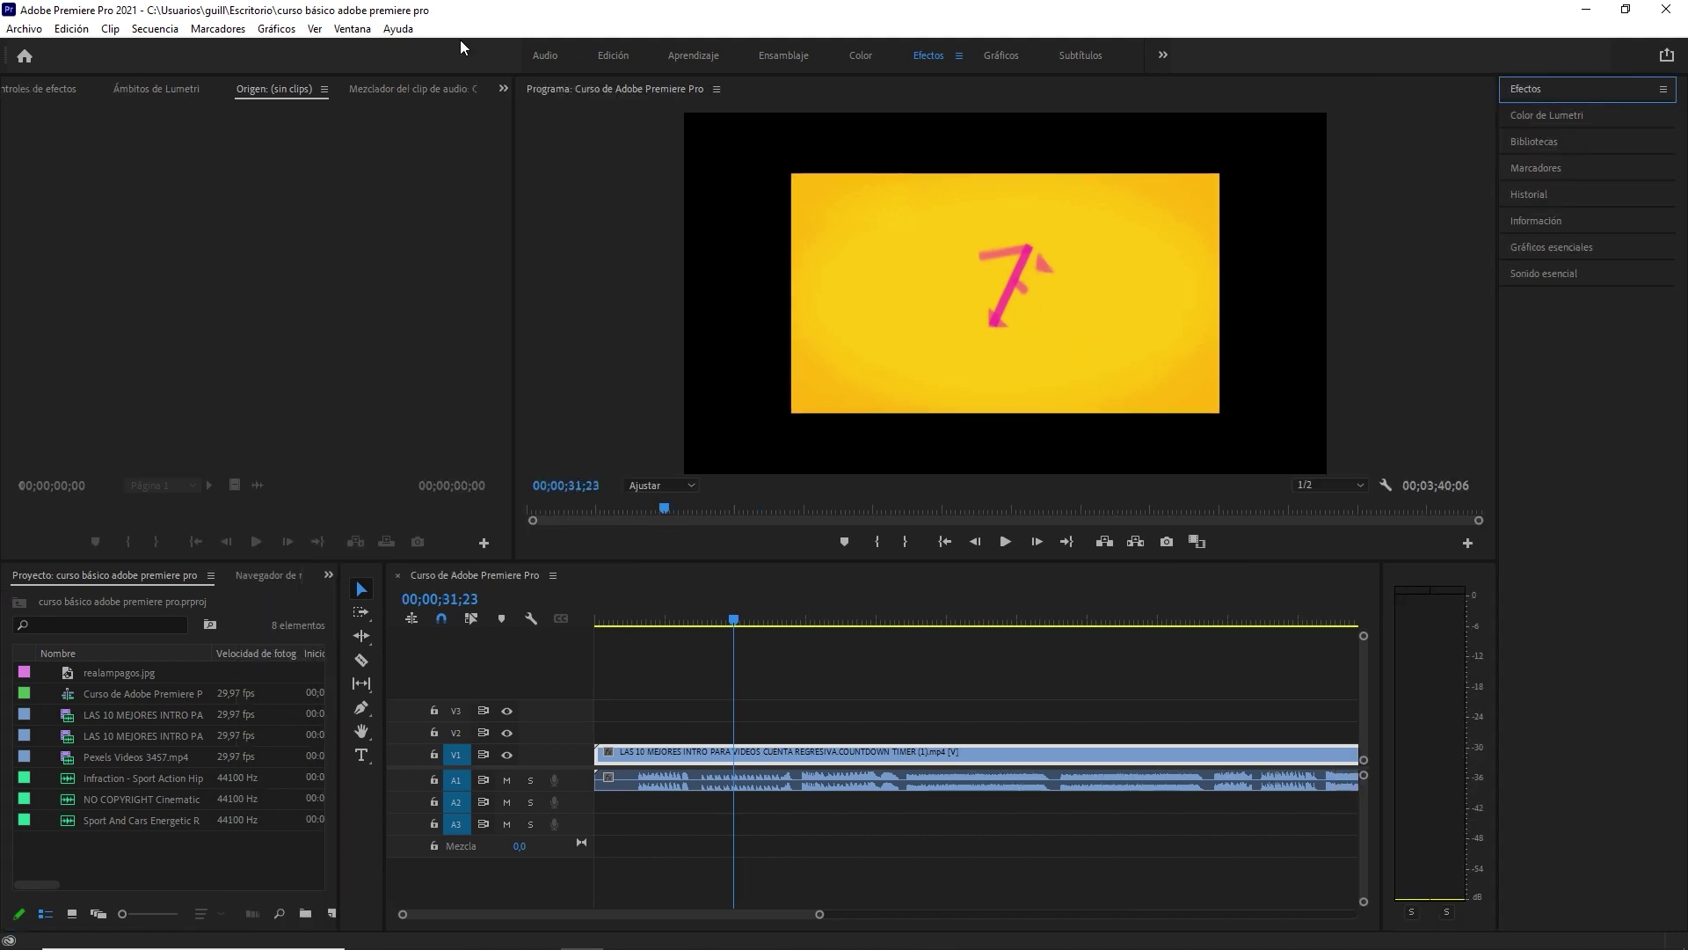
pyautogui.click(361, 31)
pyautogui.moveTo(401, 47)
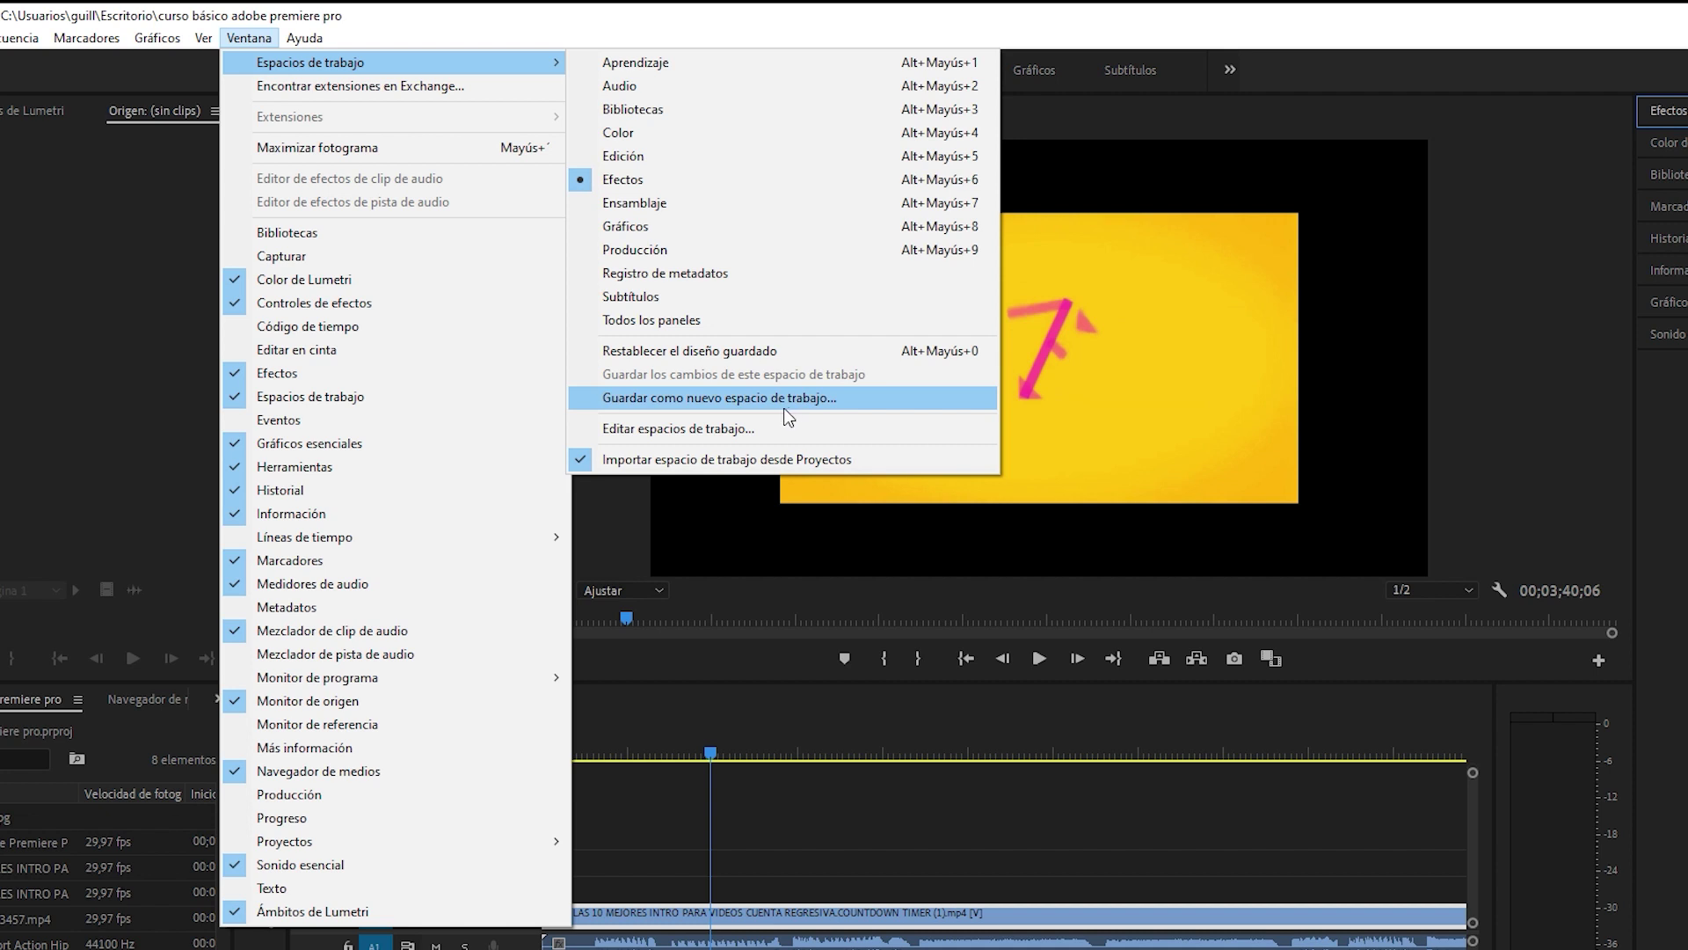
# Save the layout as the new workspace 'Curso Adobe Premiere Pro' and move it first in the bar.
pyautogui.click(761, 398)
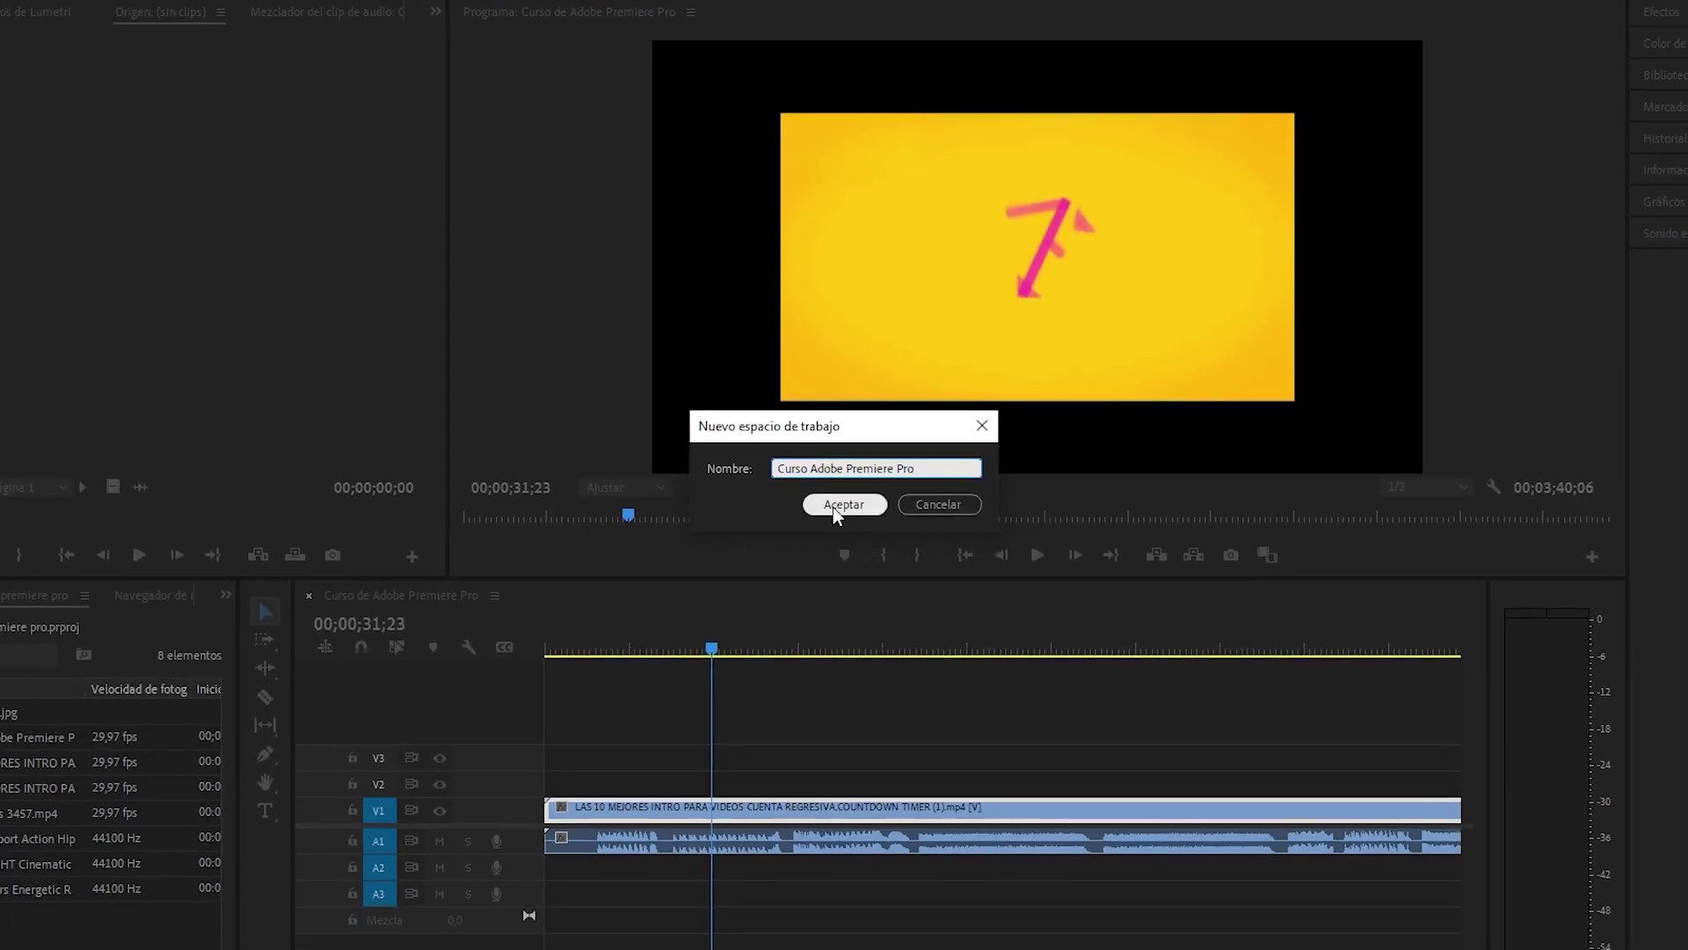
pyautogui.click(834, 510)
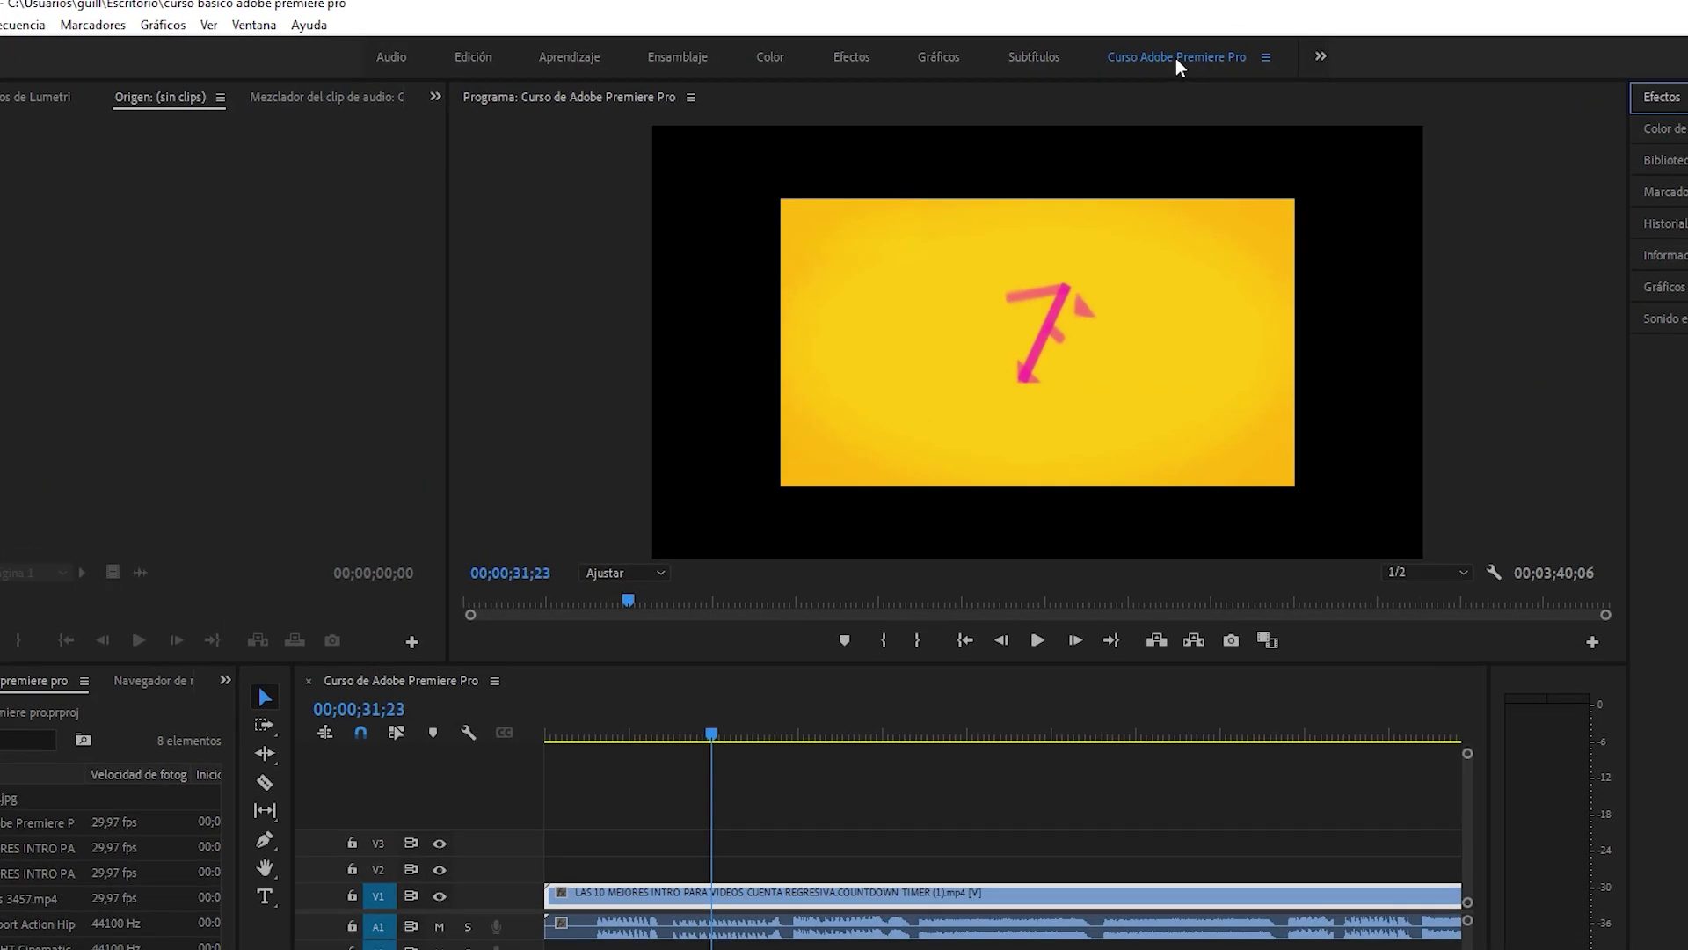
pyautogui.moveTo(1175, 58); pyautogui.dragTo(455, 69)
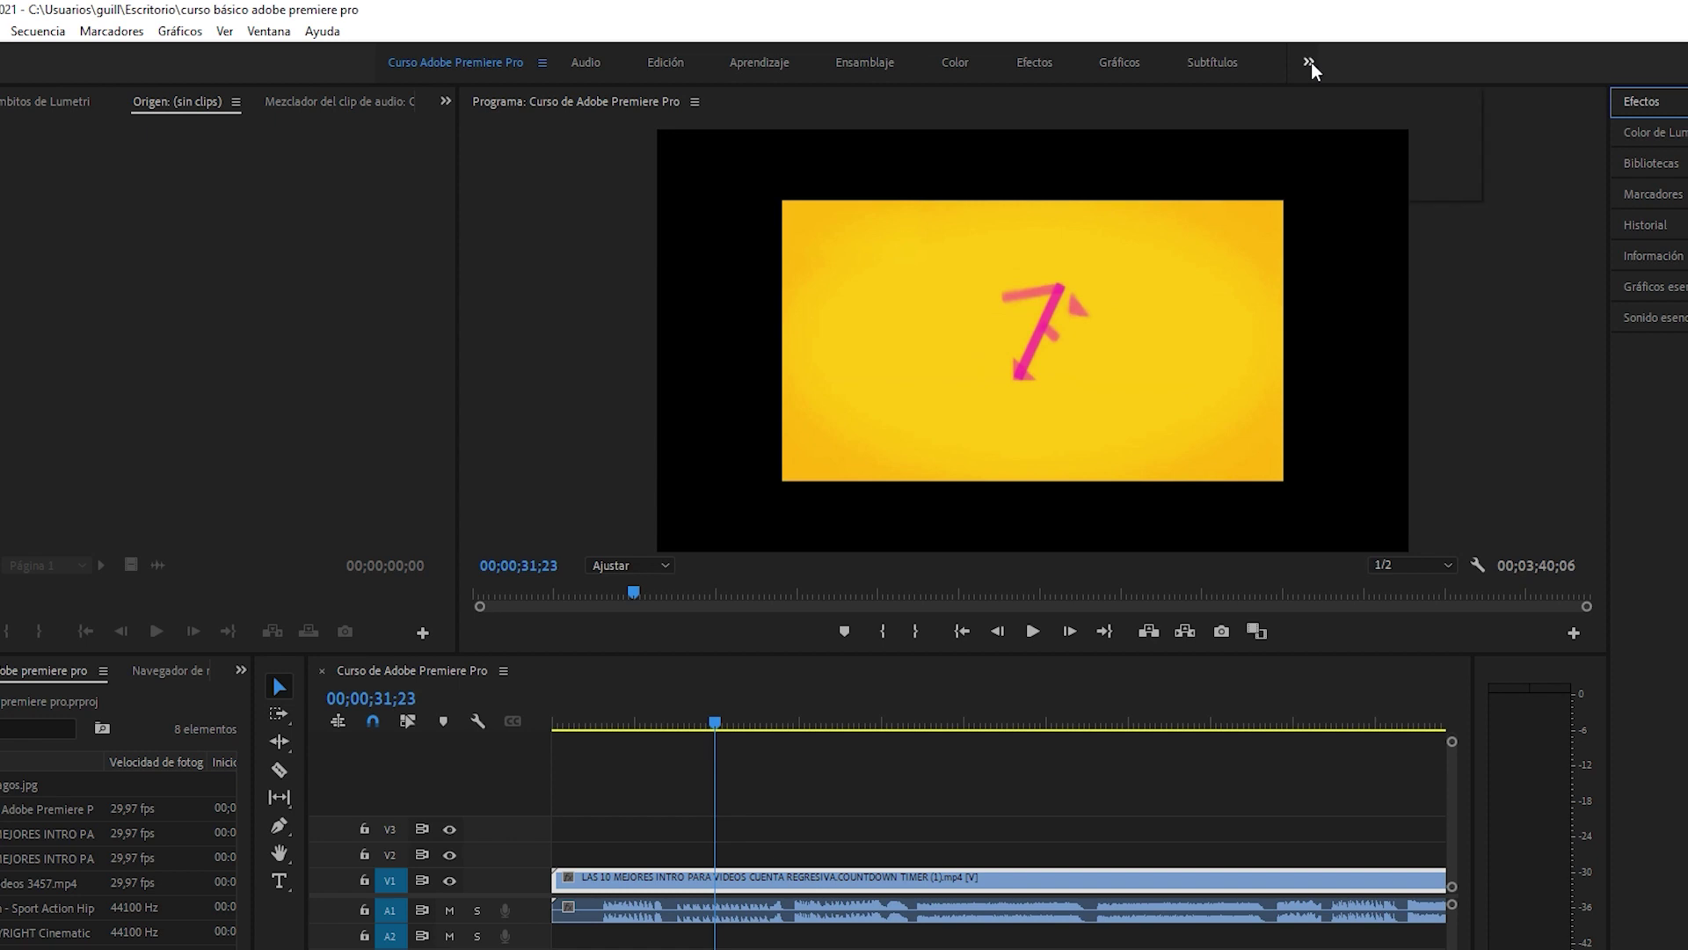
# Review the Curso Adobe Premiere Pro workspace in the Editar espacios de trabajo dialog.
pyautogui.click(1314, 70)
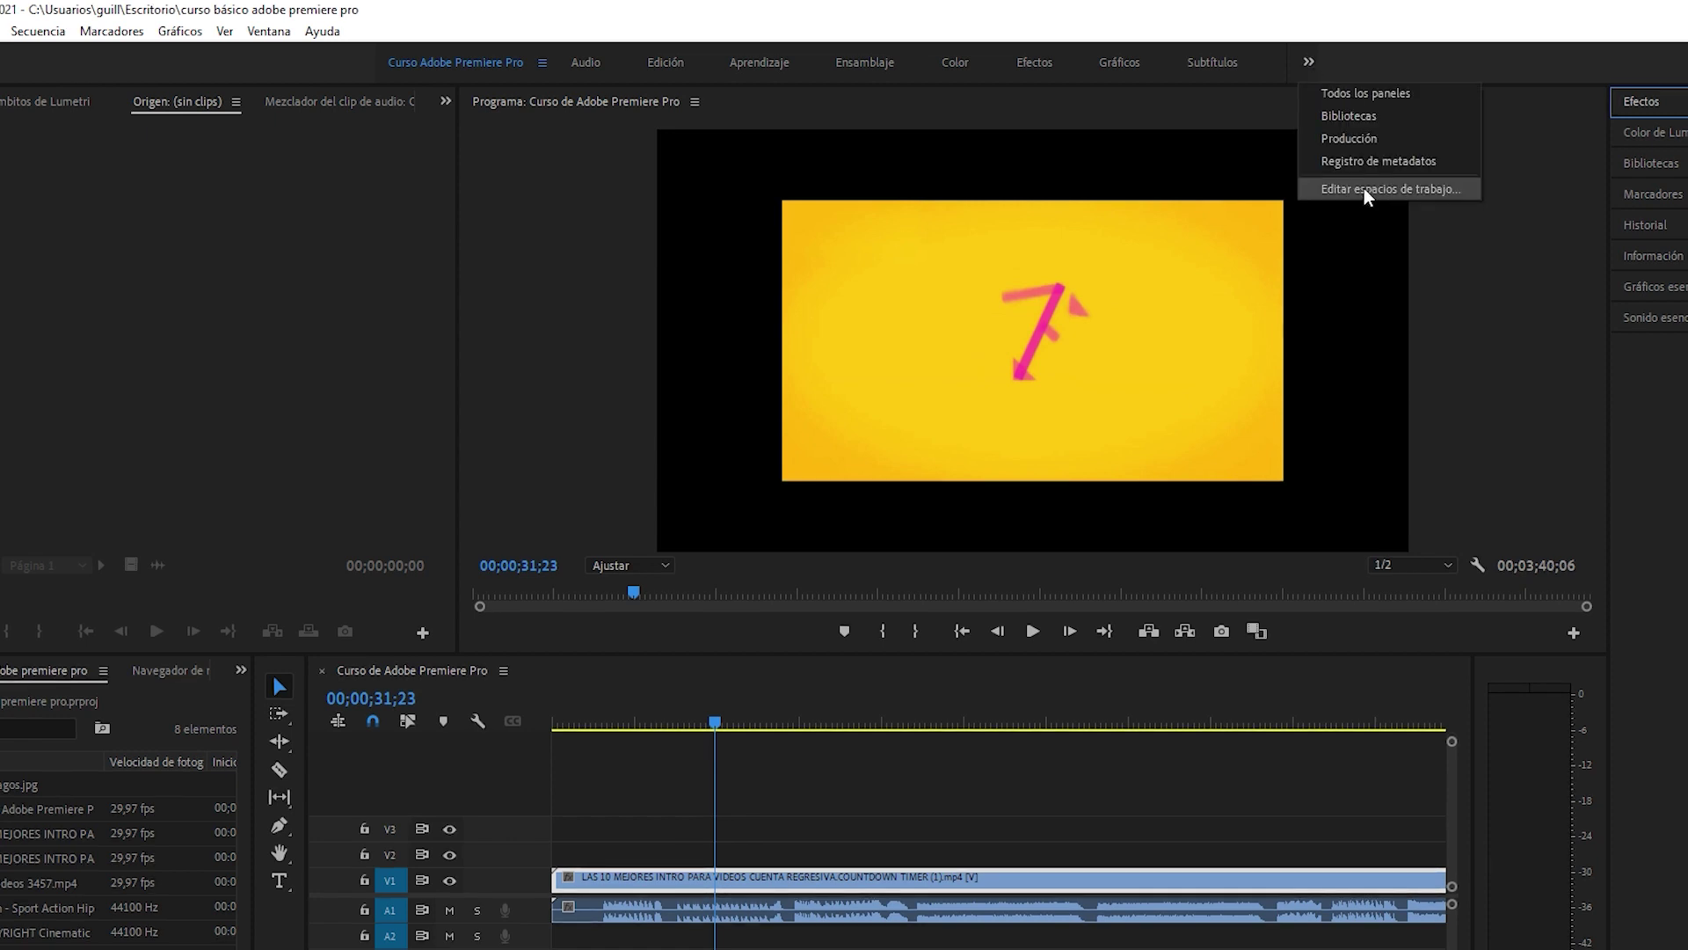
pyautogui.click(1368, 190)
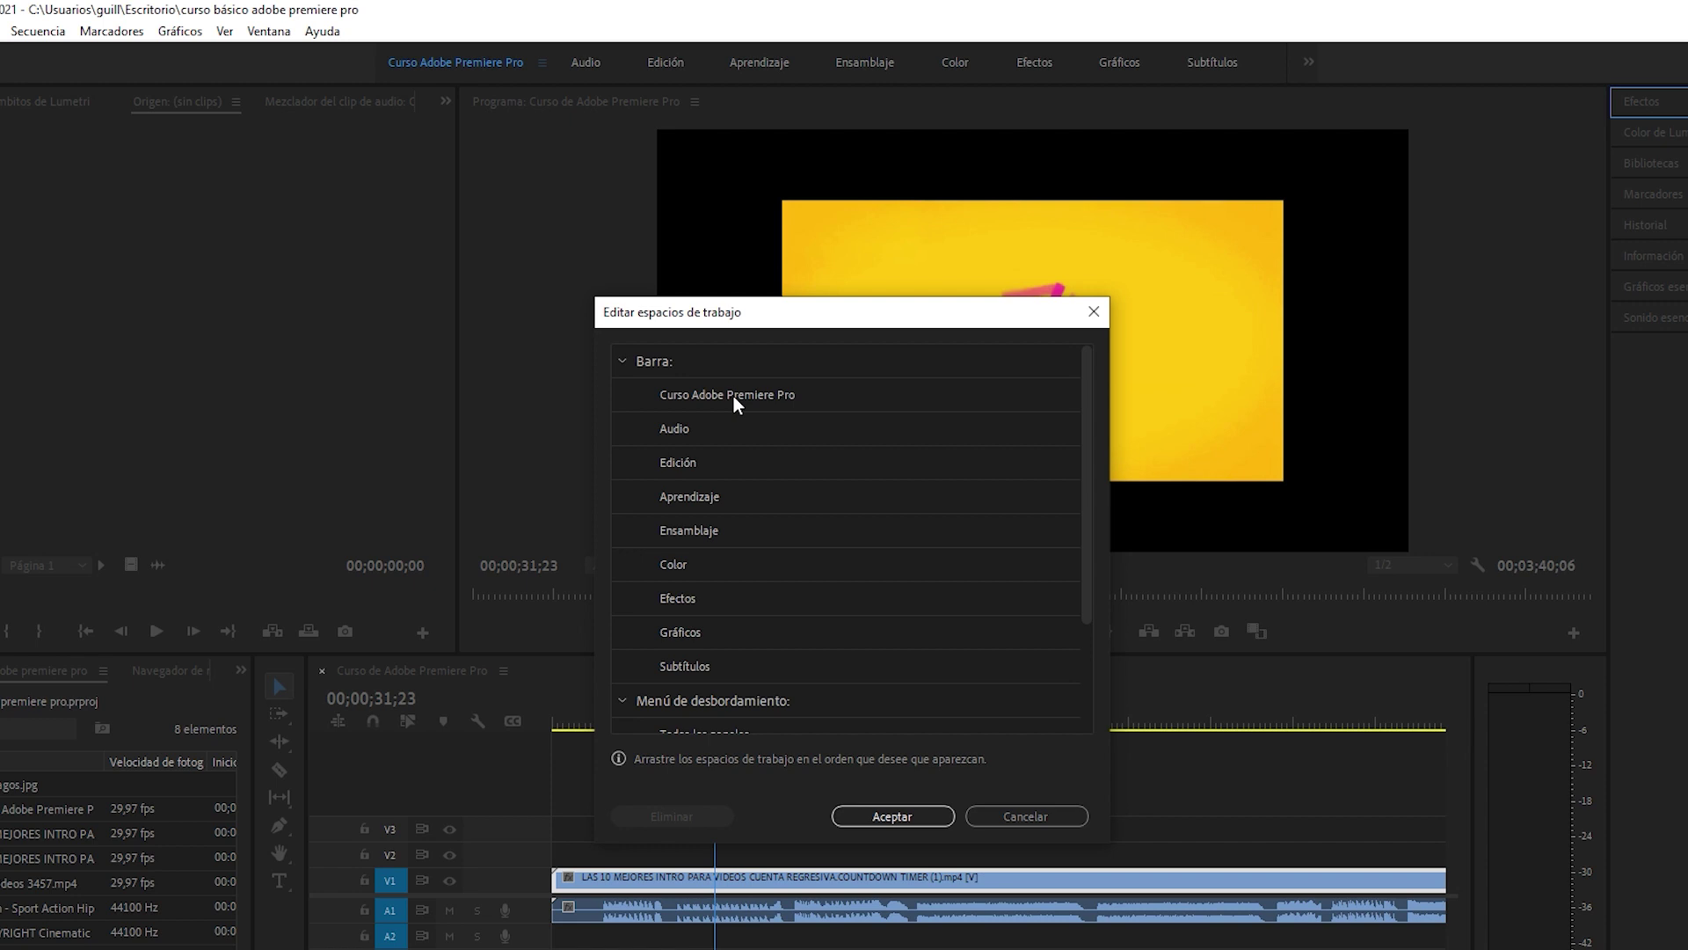
pyautogui.click(733, 395)
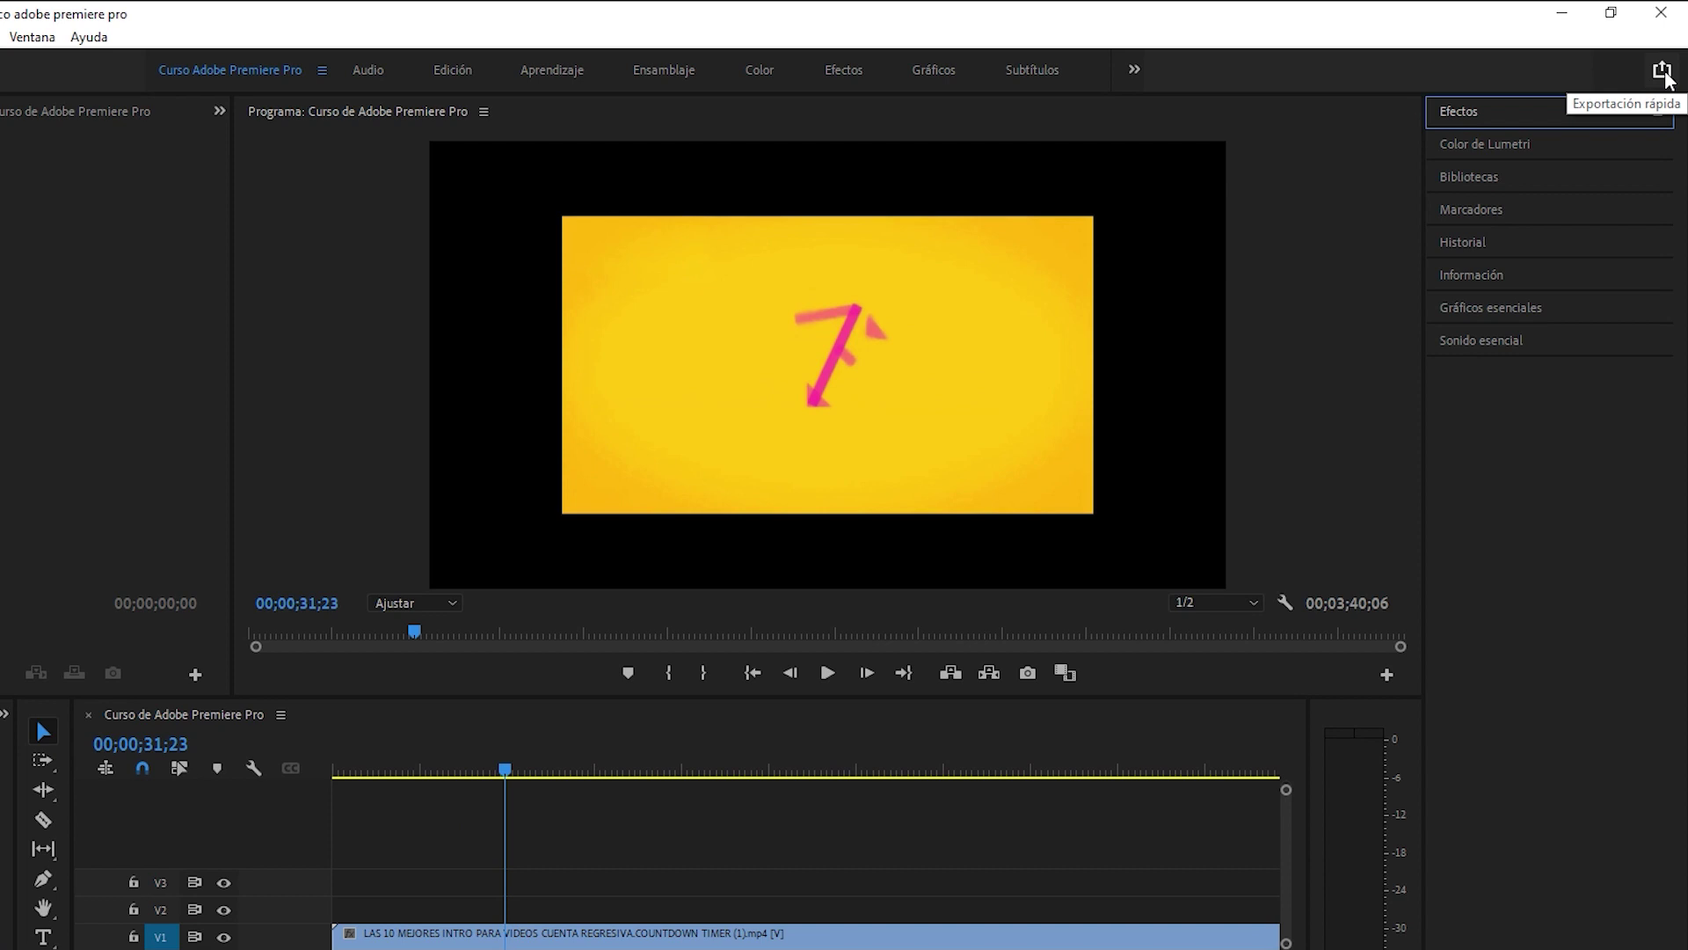
pyautogui.click(1665, 74)
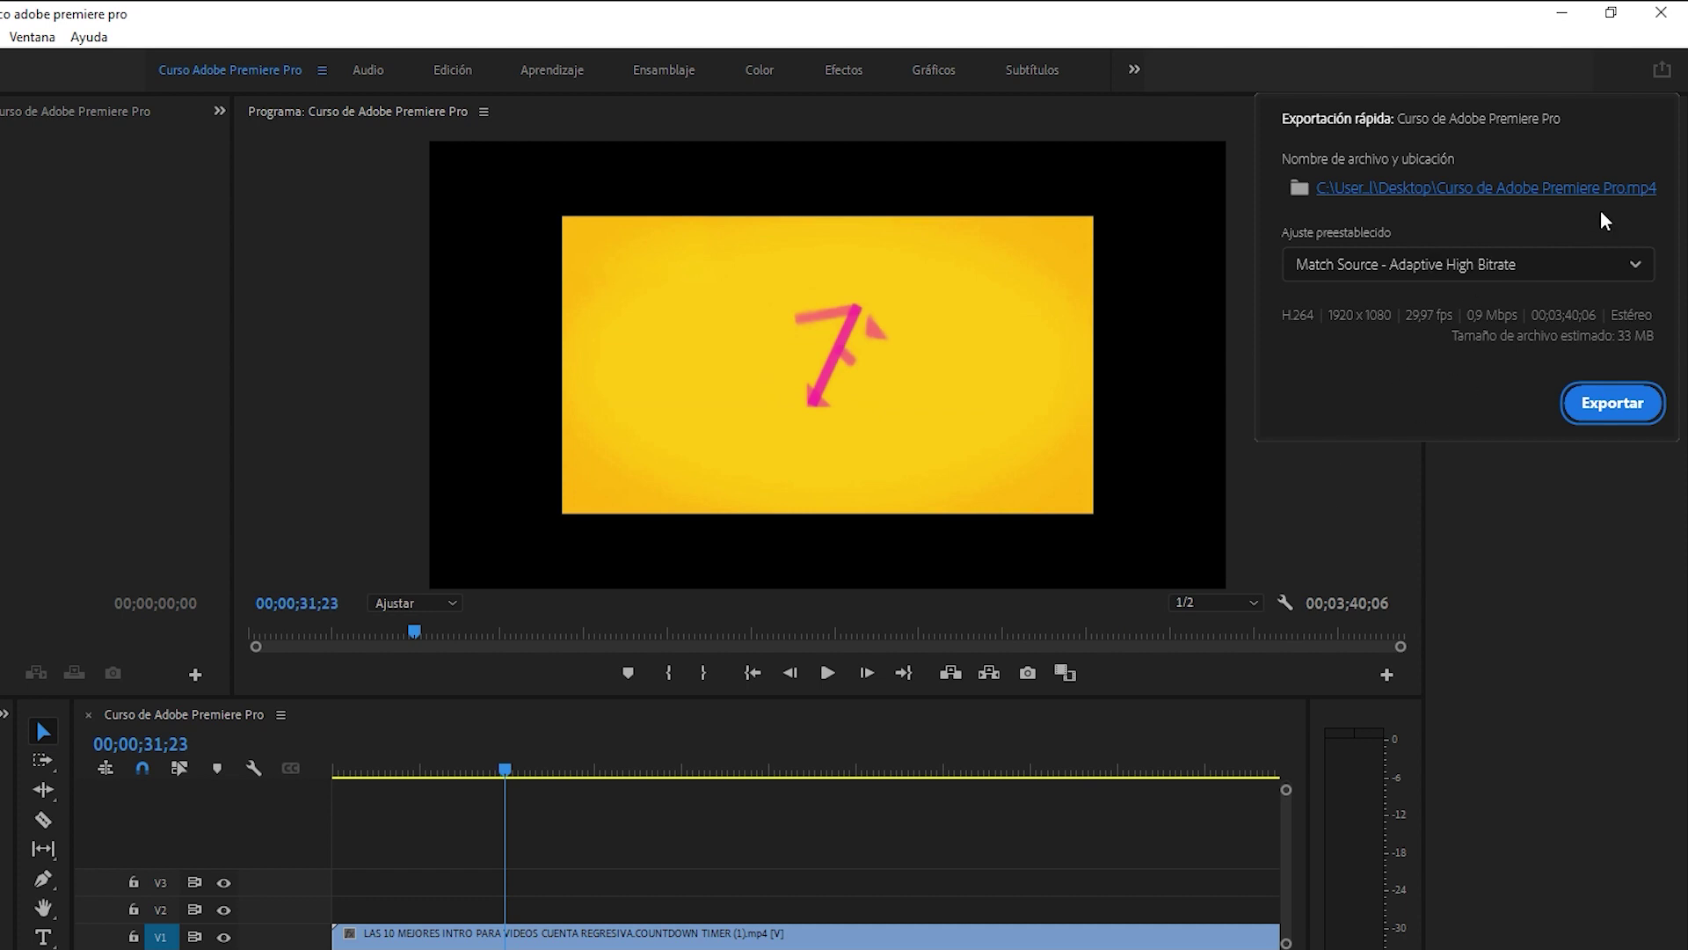
pyautogui.click(1486, 121)
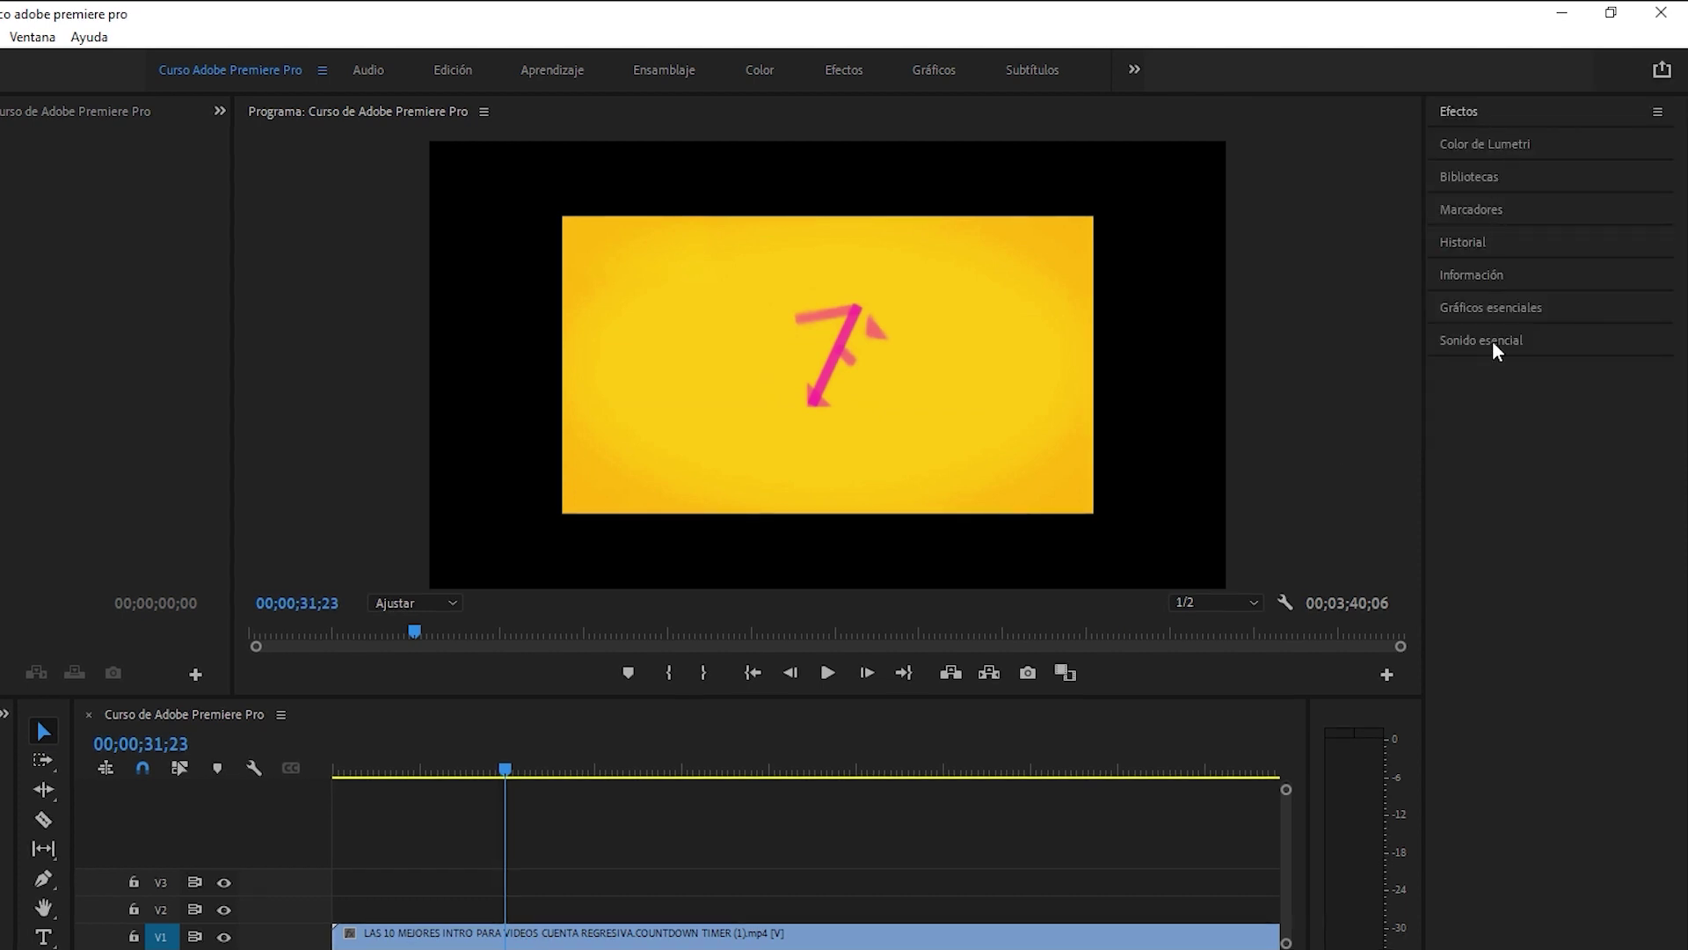
# Preview the Efectos, Color de Lumetri, Bibliotecas and Marcadores panels, then expand Historial.
pyautogui.click(1498, 120)
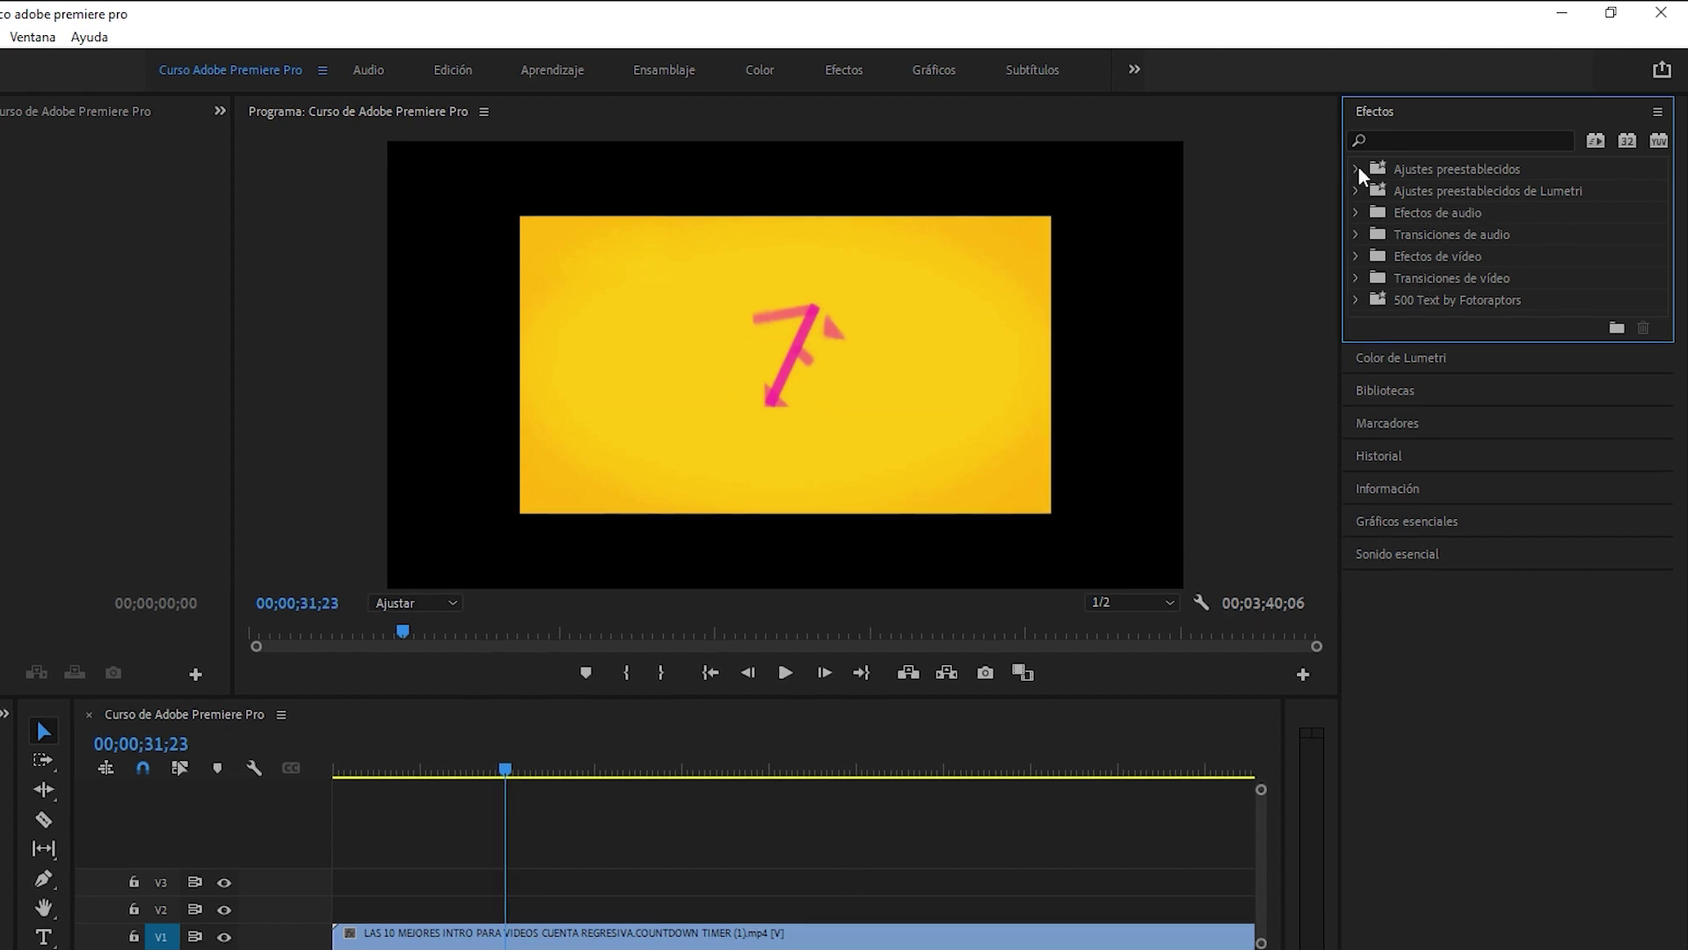
pyautogui.click(1389, 112)
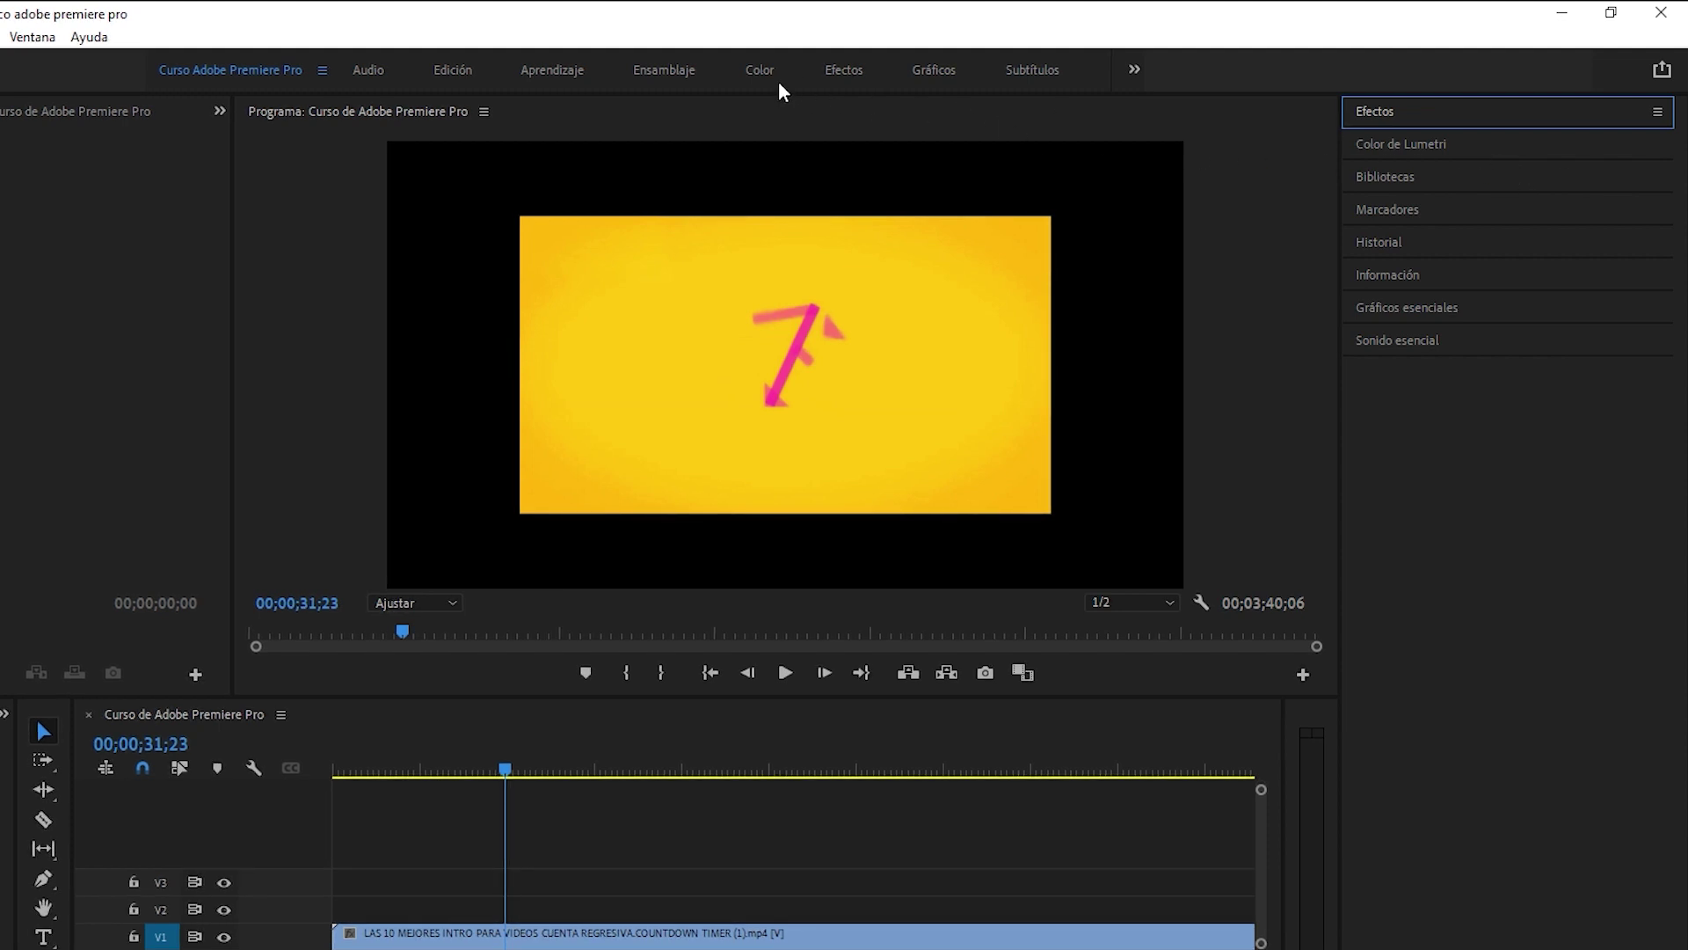
pyautogui.click(1498, 143)
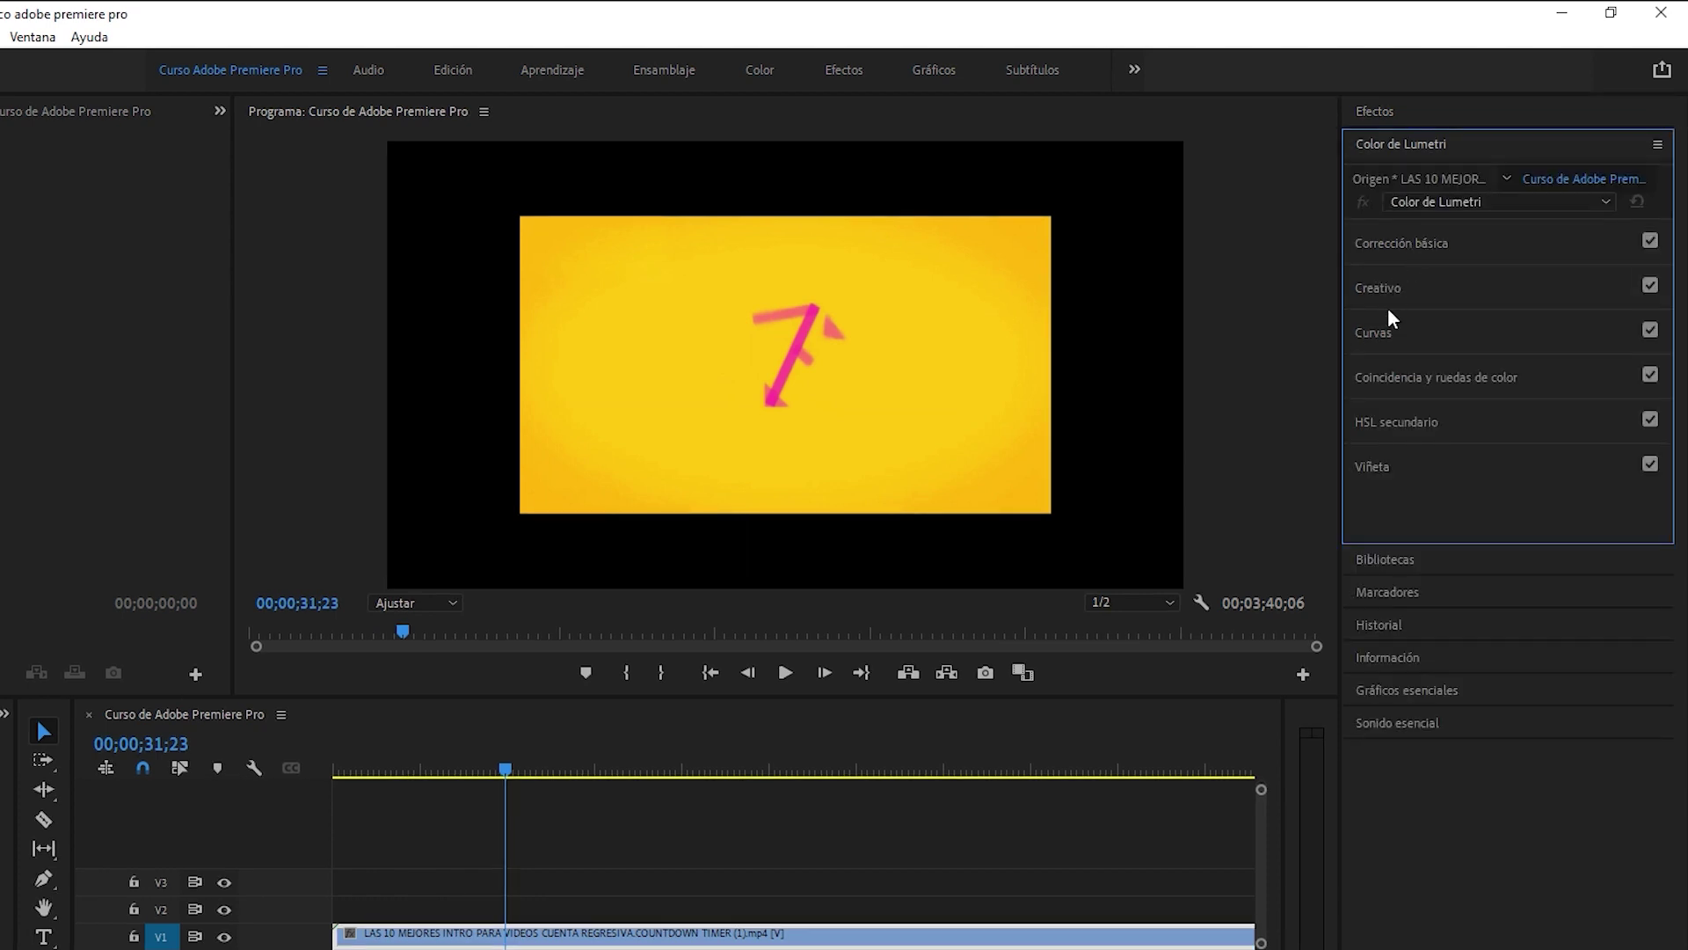
pyautogui.click(1489, 143)
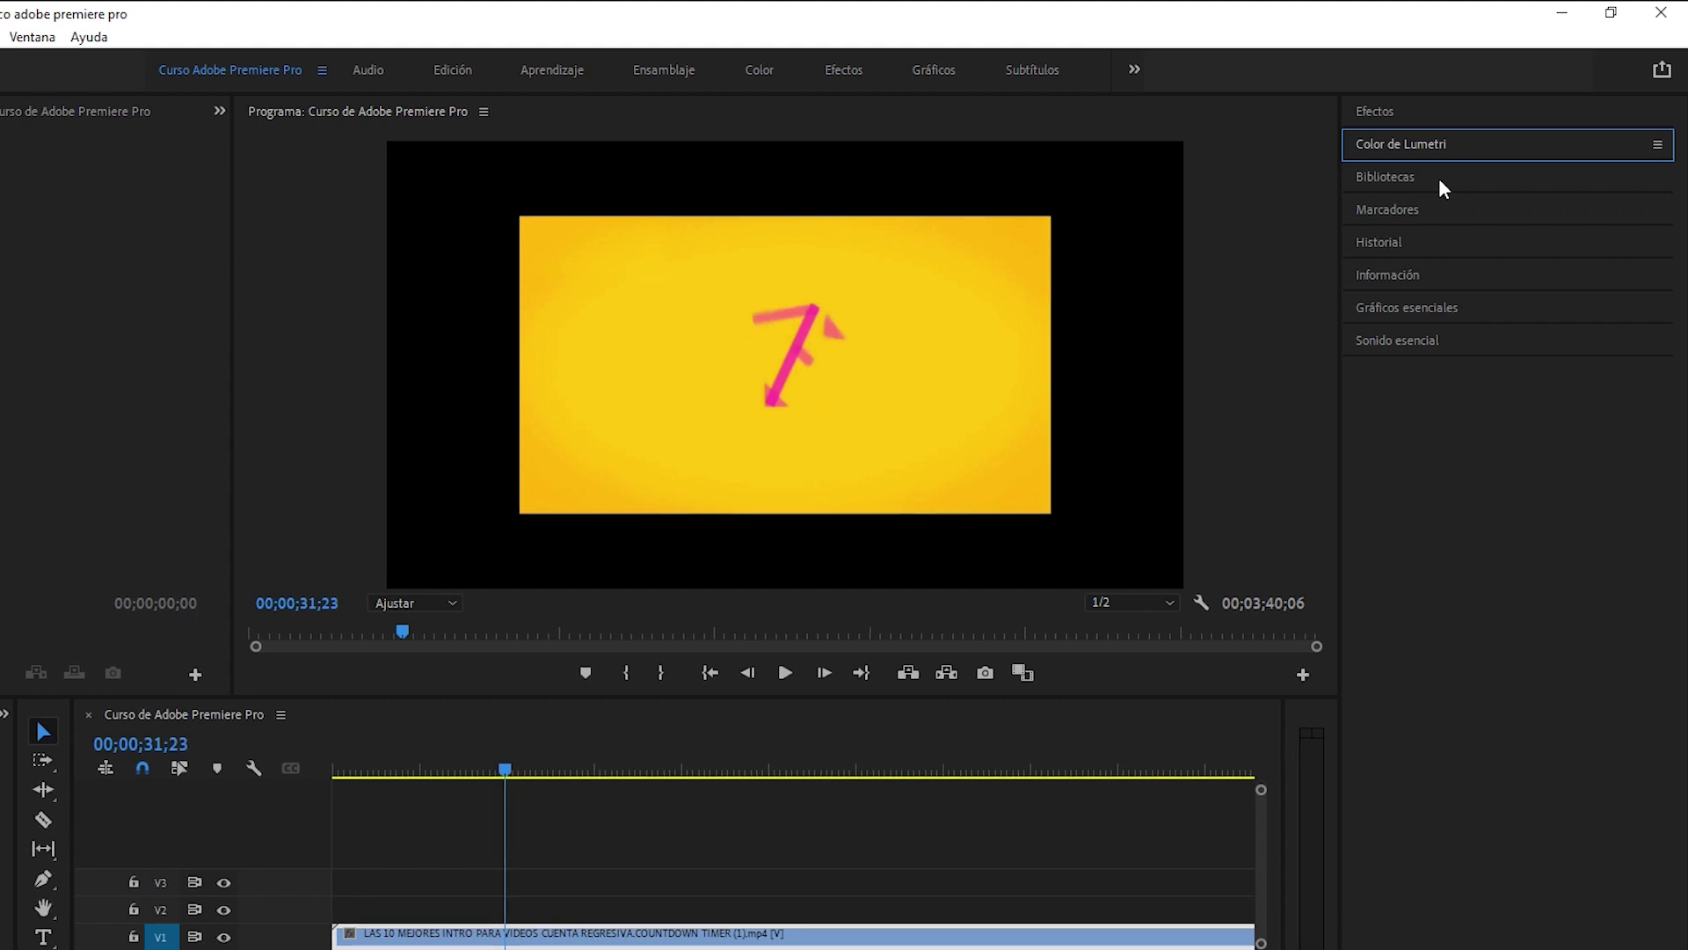
pyautogui.click(1439, 178)
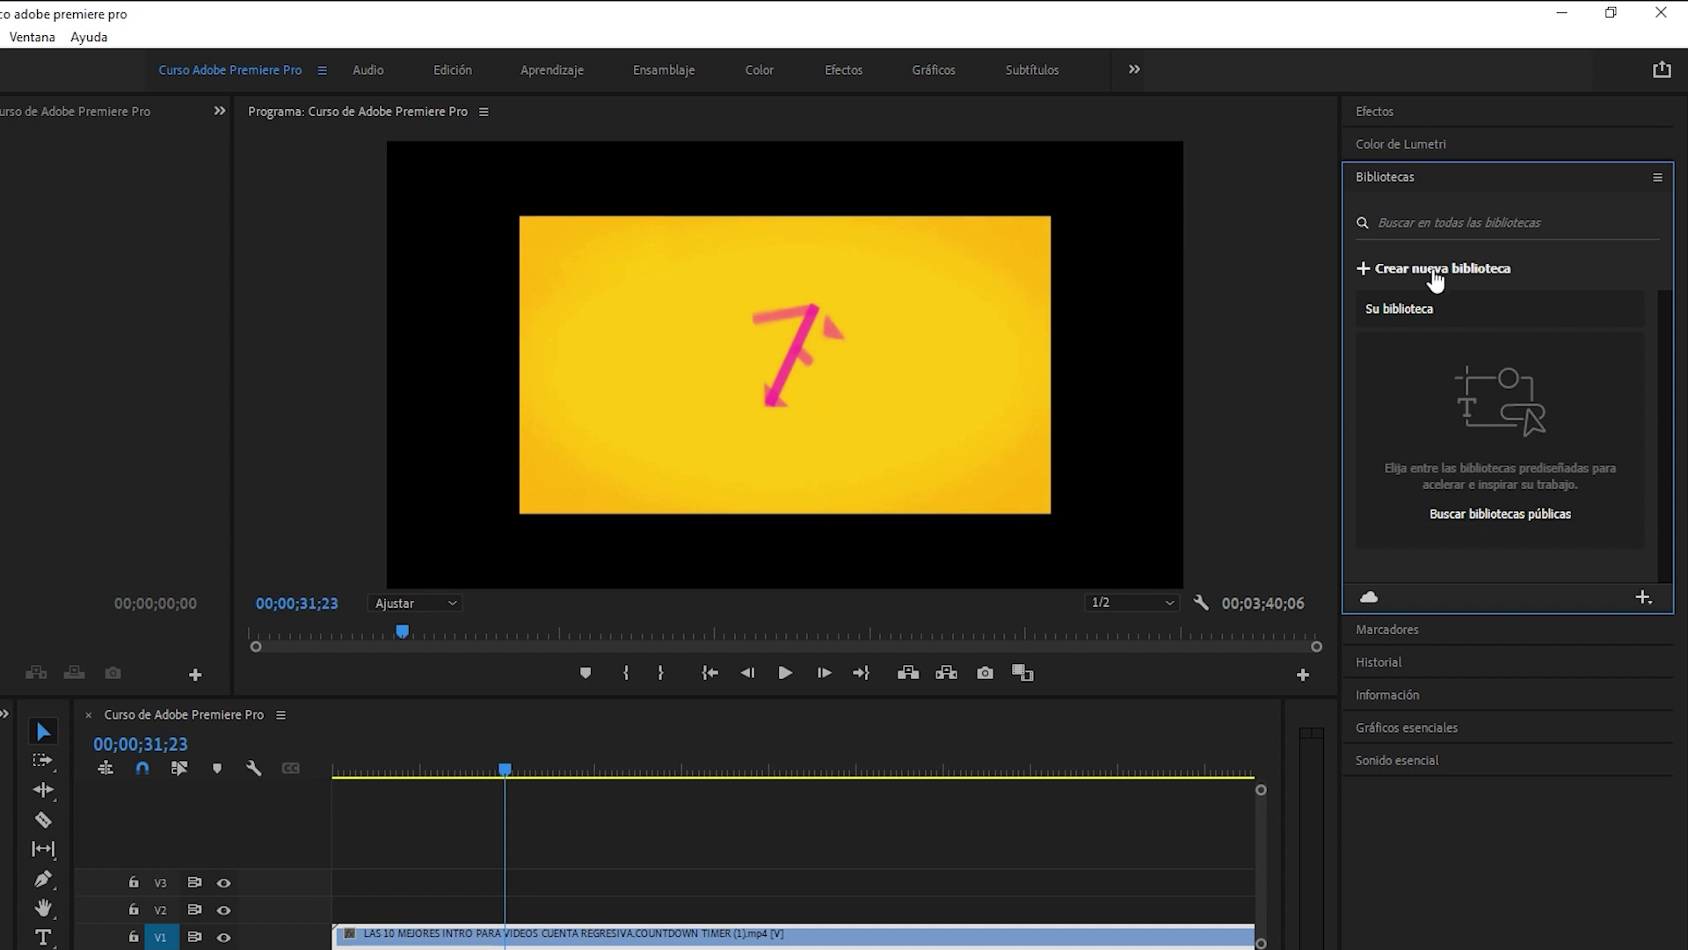
pyautogui.click(1425, 629)
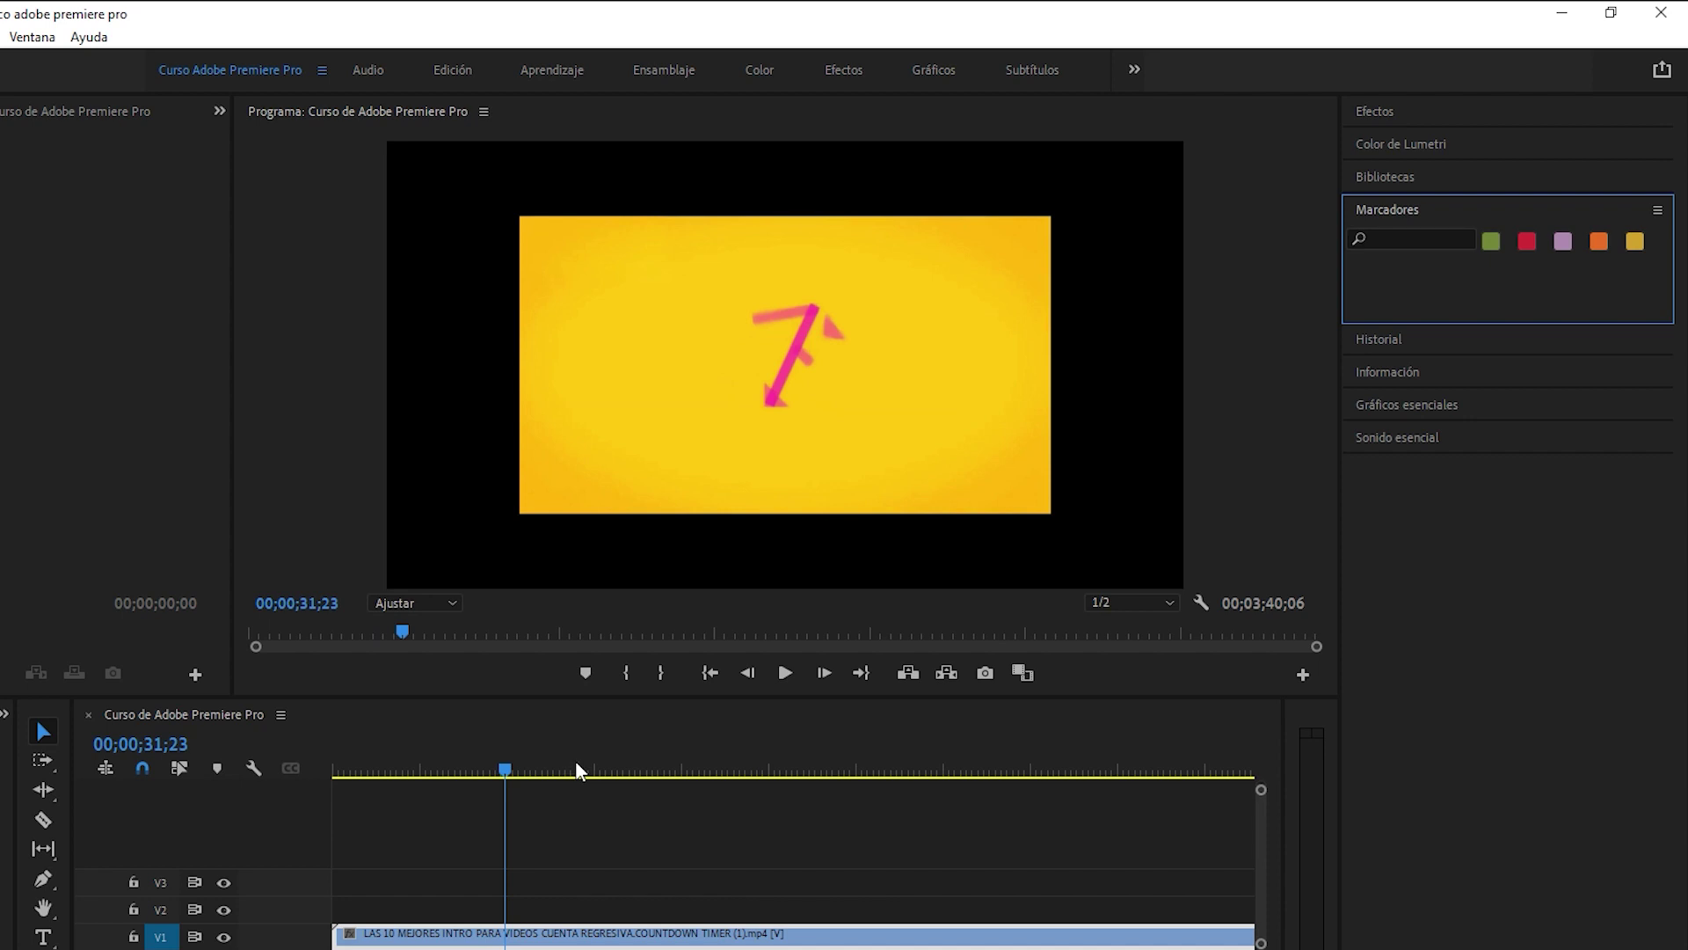
pyautogui.click(1389, 338)
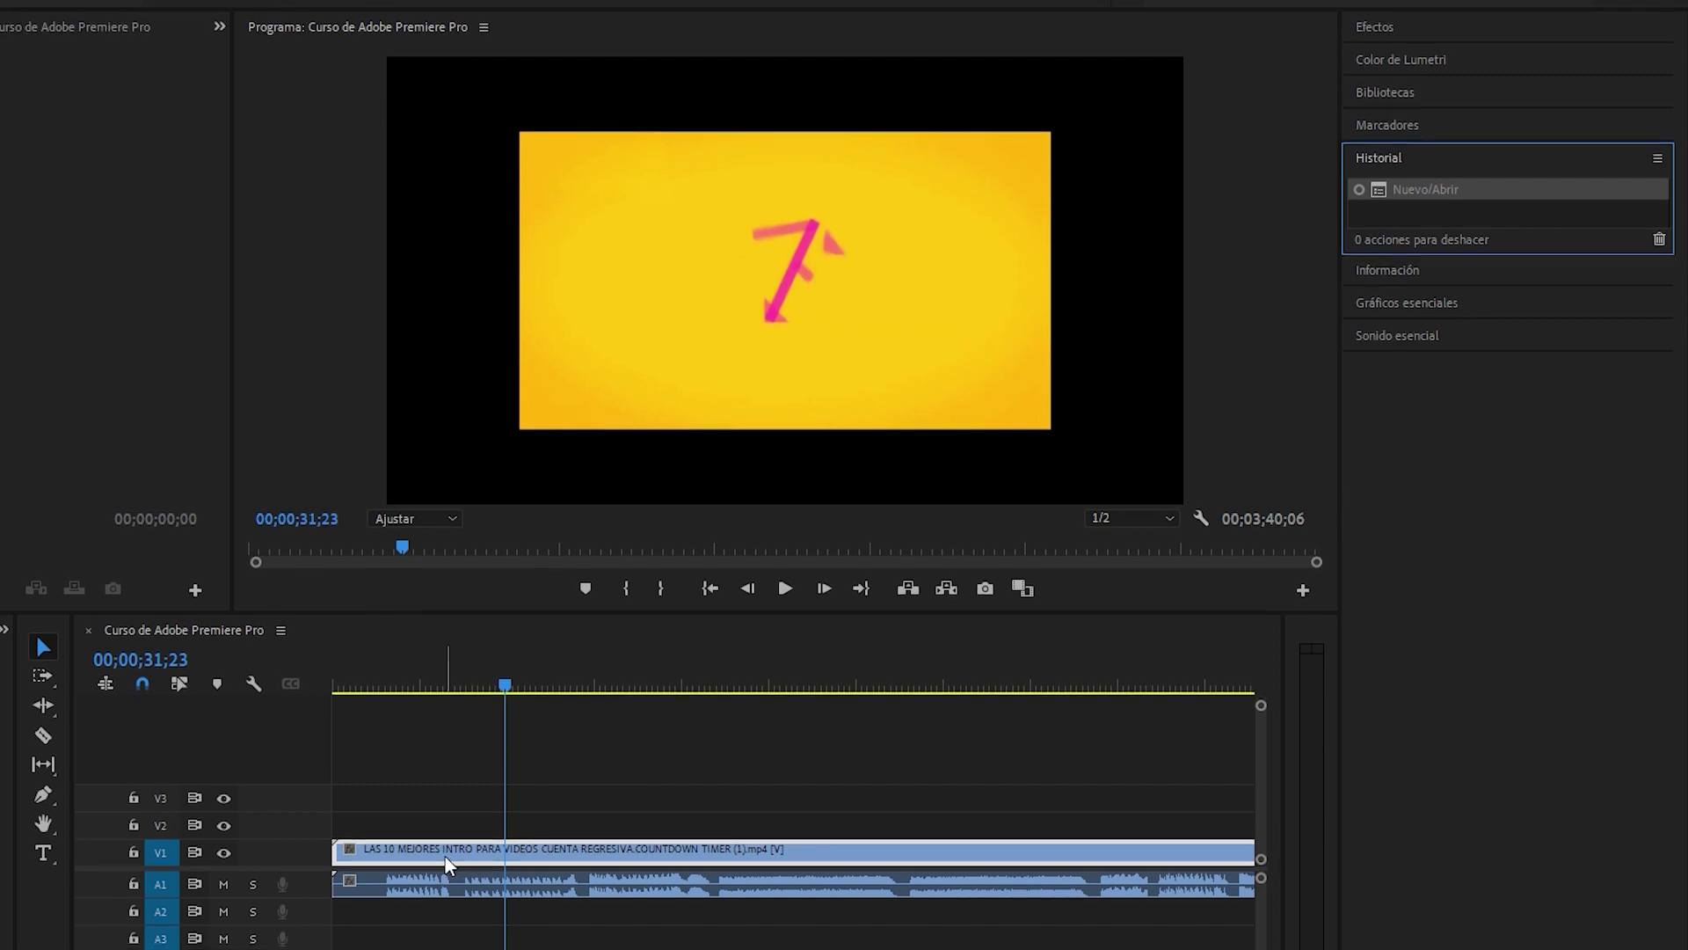
# Move the countdown intro clip to V2, then undo it with Ctrl+Z and History's Retroceder.
pyautogui.moveTo(445, 858); pyautogui.dragTo(449, 830)
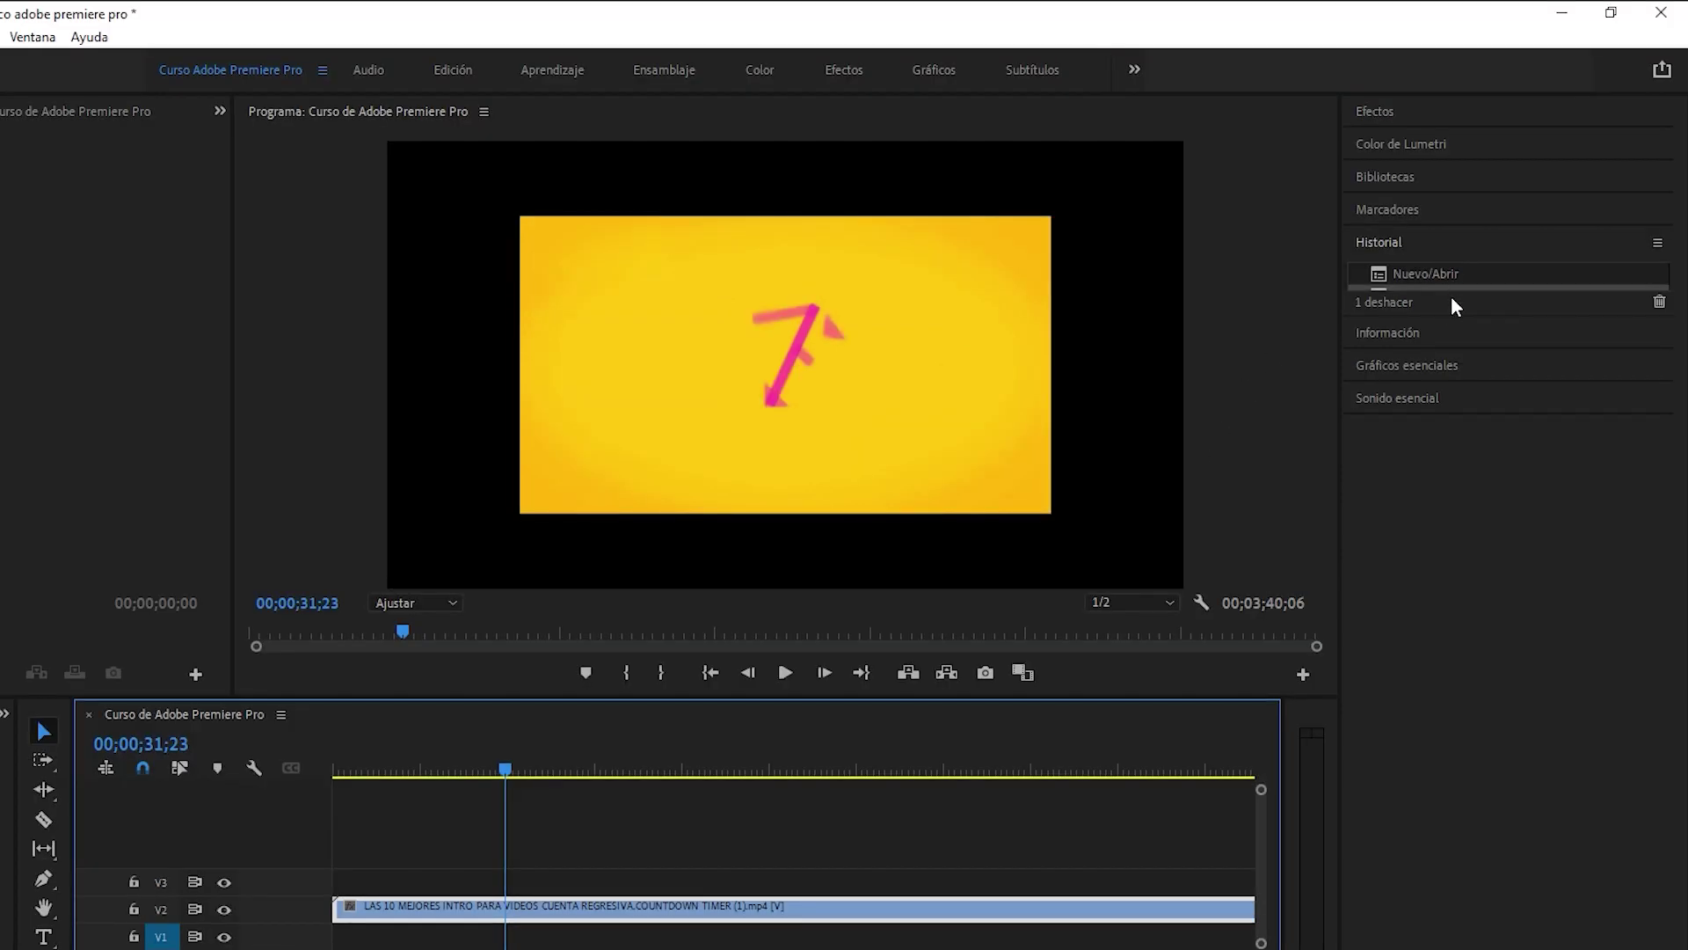
pyautogui.click(1449, 302)
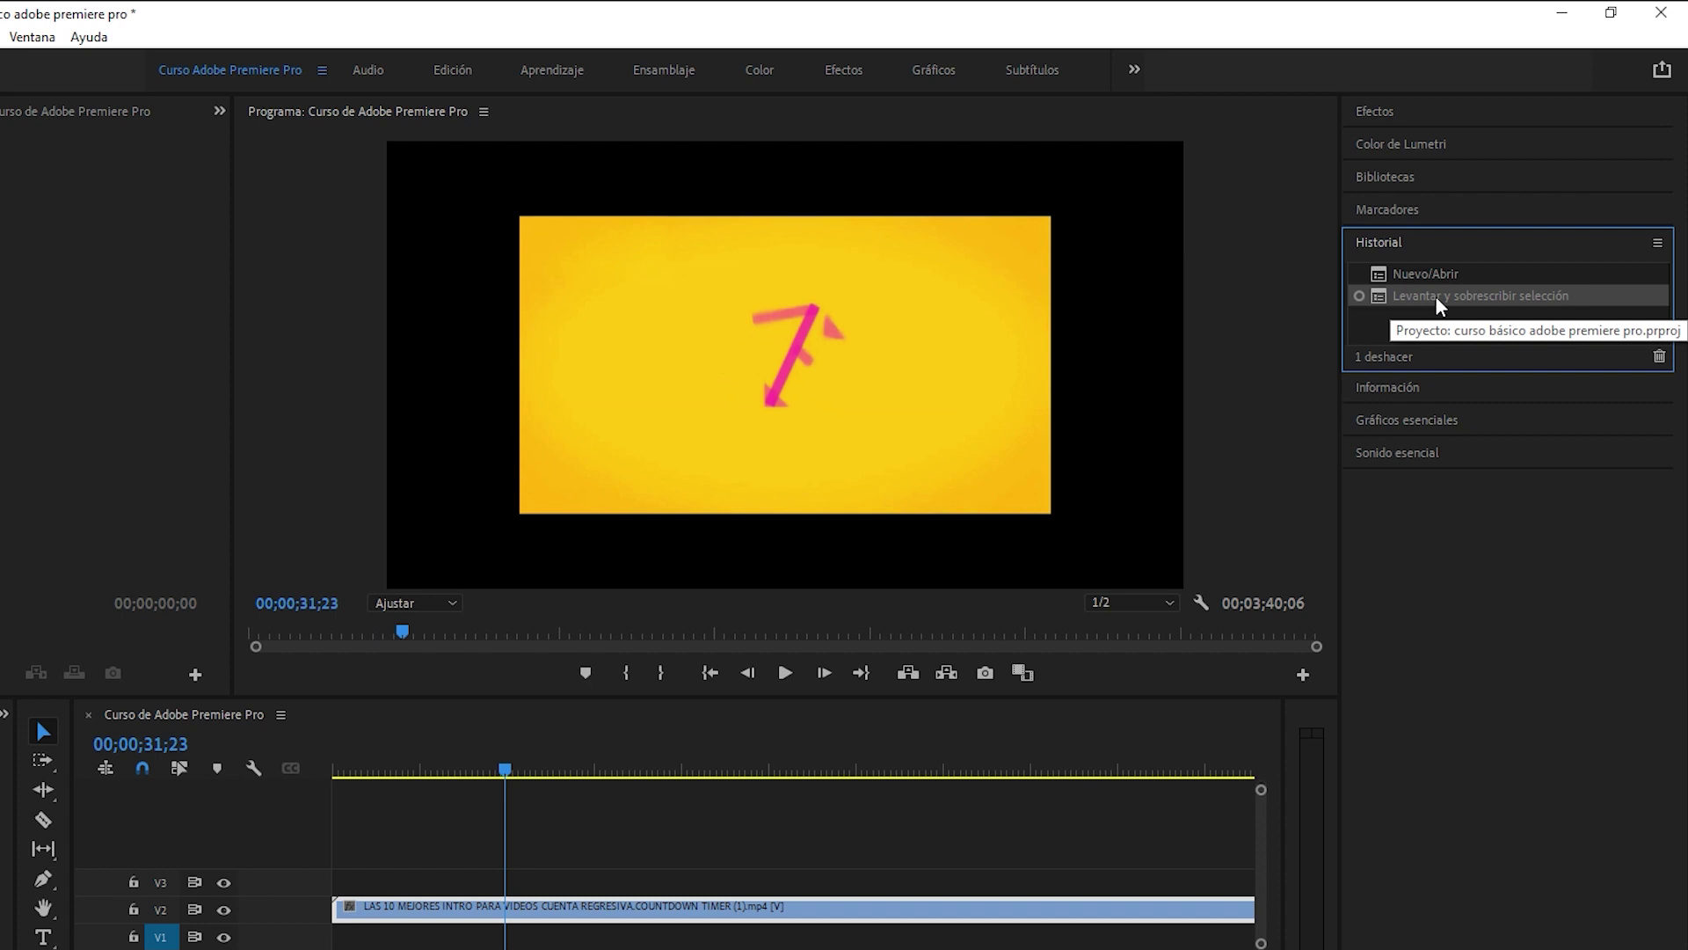
pyautogui.hotkey('ctrl', 'z')
pyautogui.rightClick(1444, 296)
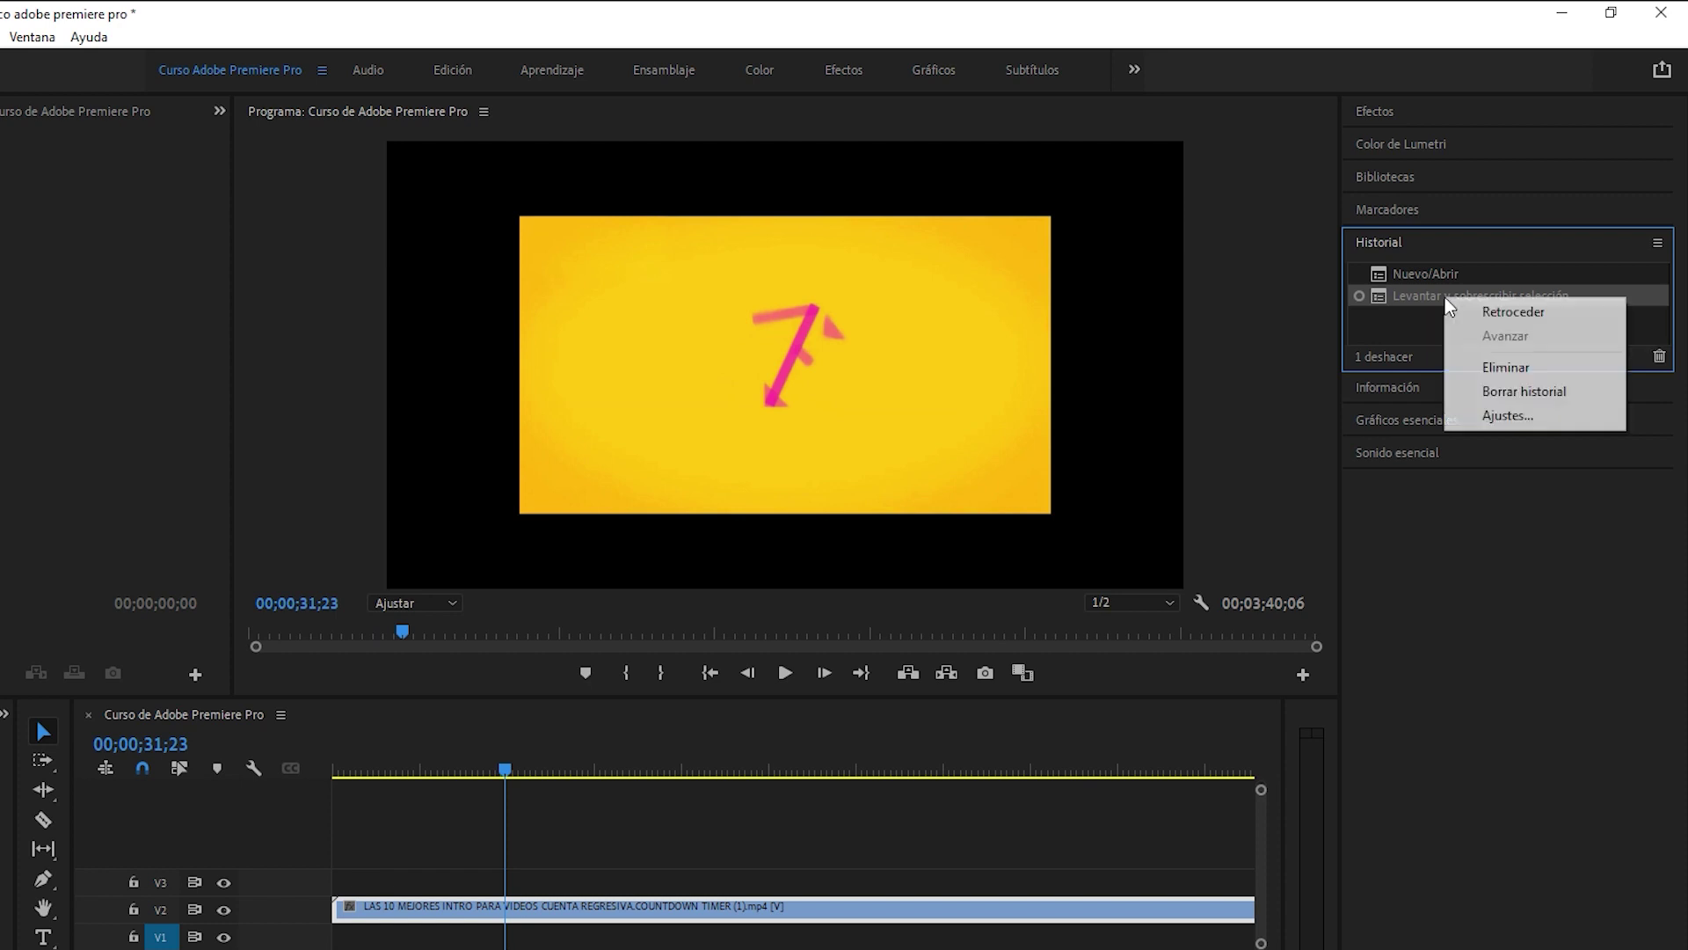
pyautogui.click(1527, 313)
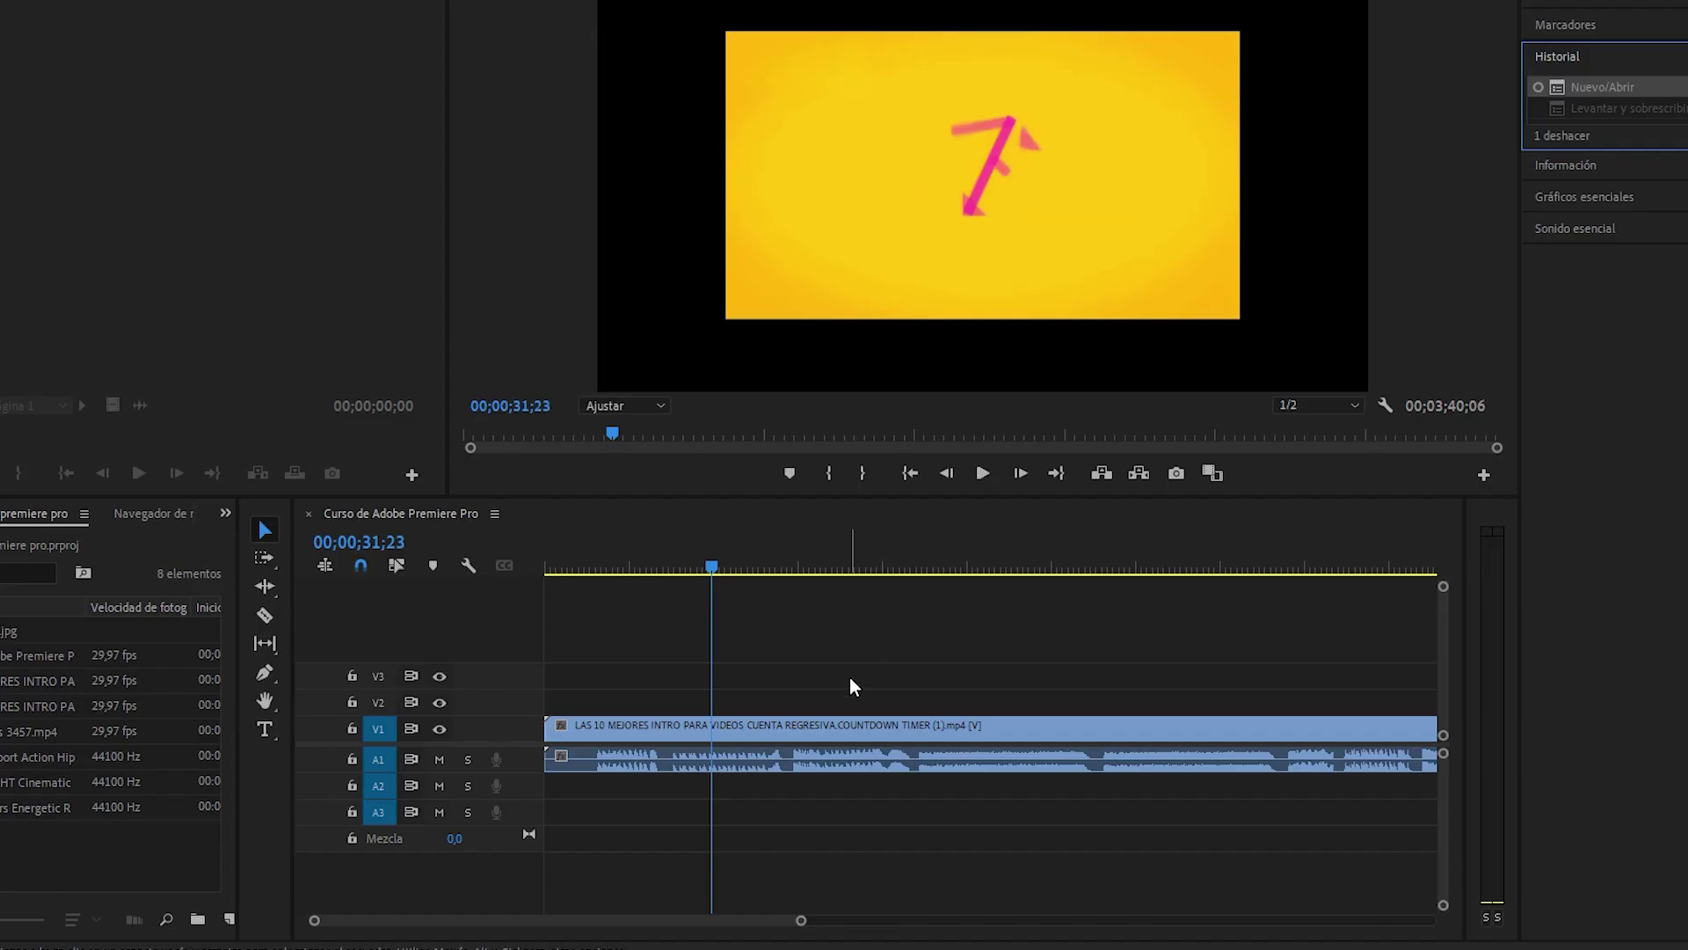
pyautogui.click(1574, 56)
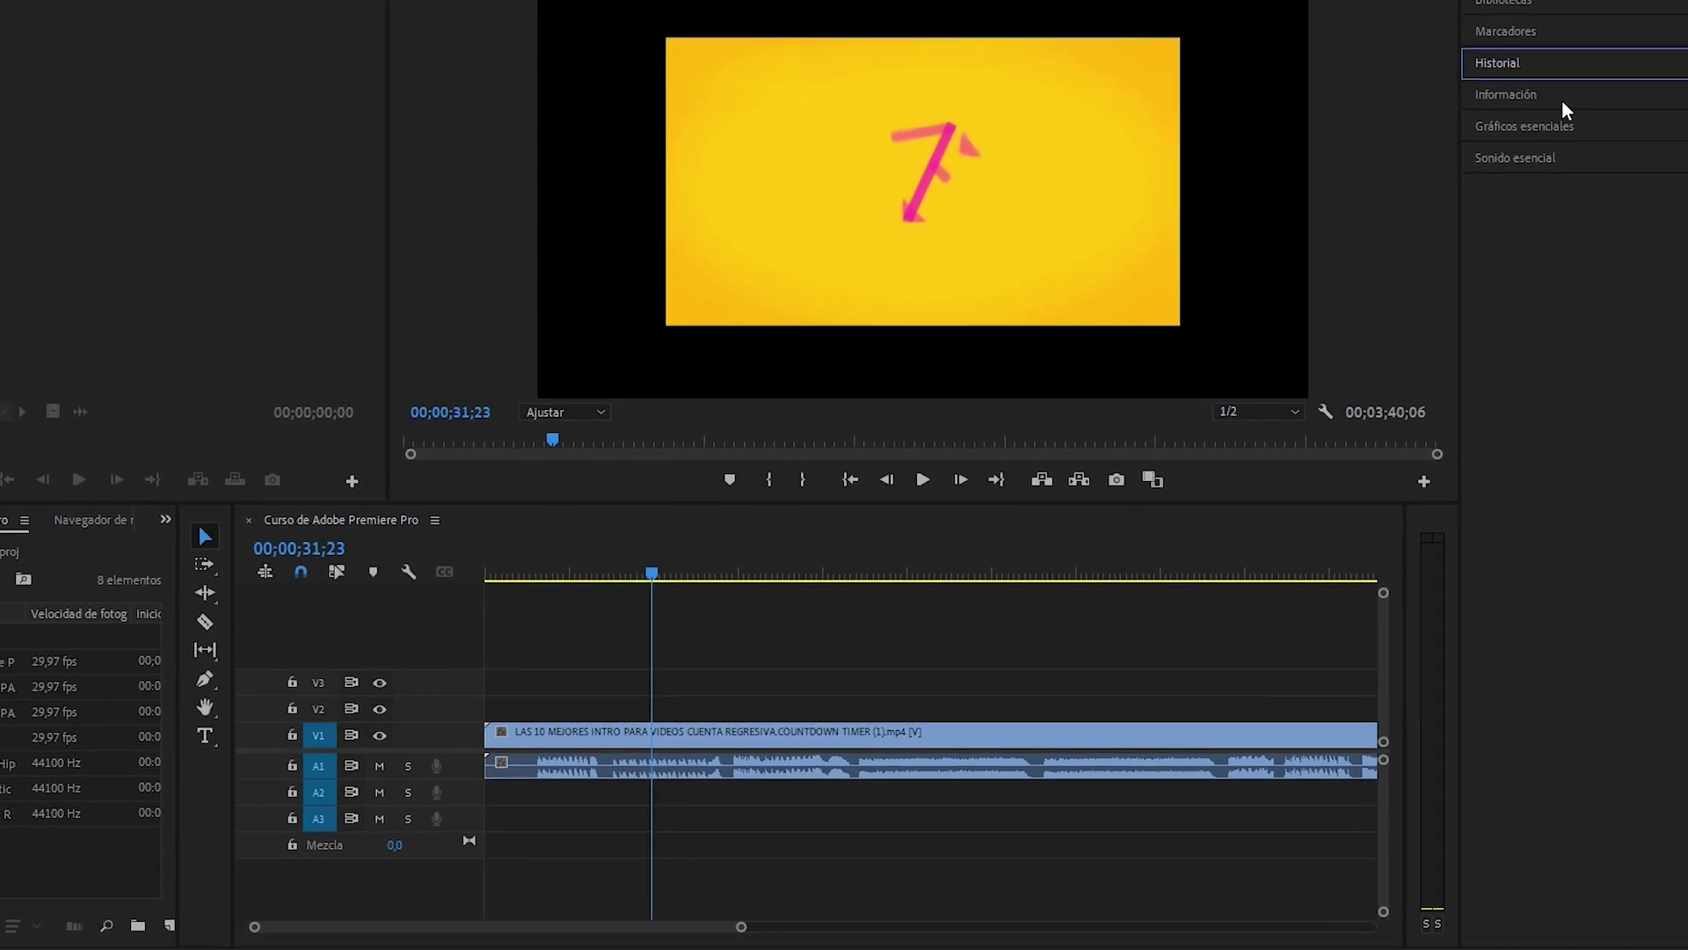
# Check the Información and Gráficos esenciales panels, then expand Sonido esencial.
pyautogui.click(1562, 99)
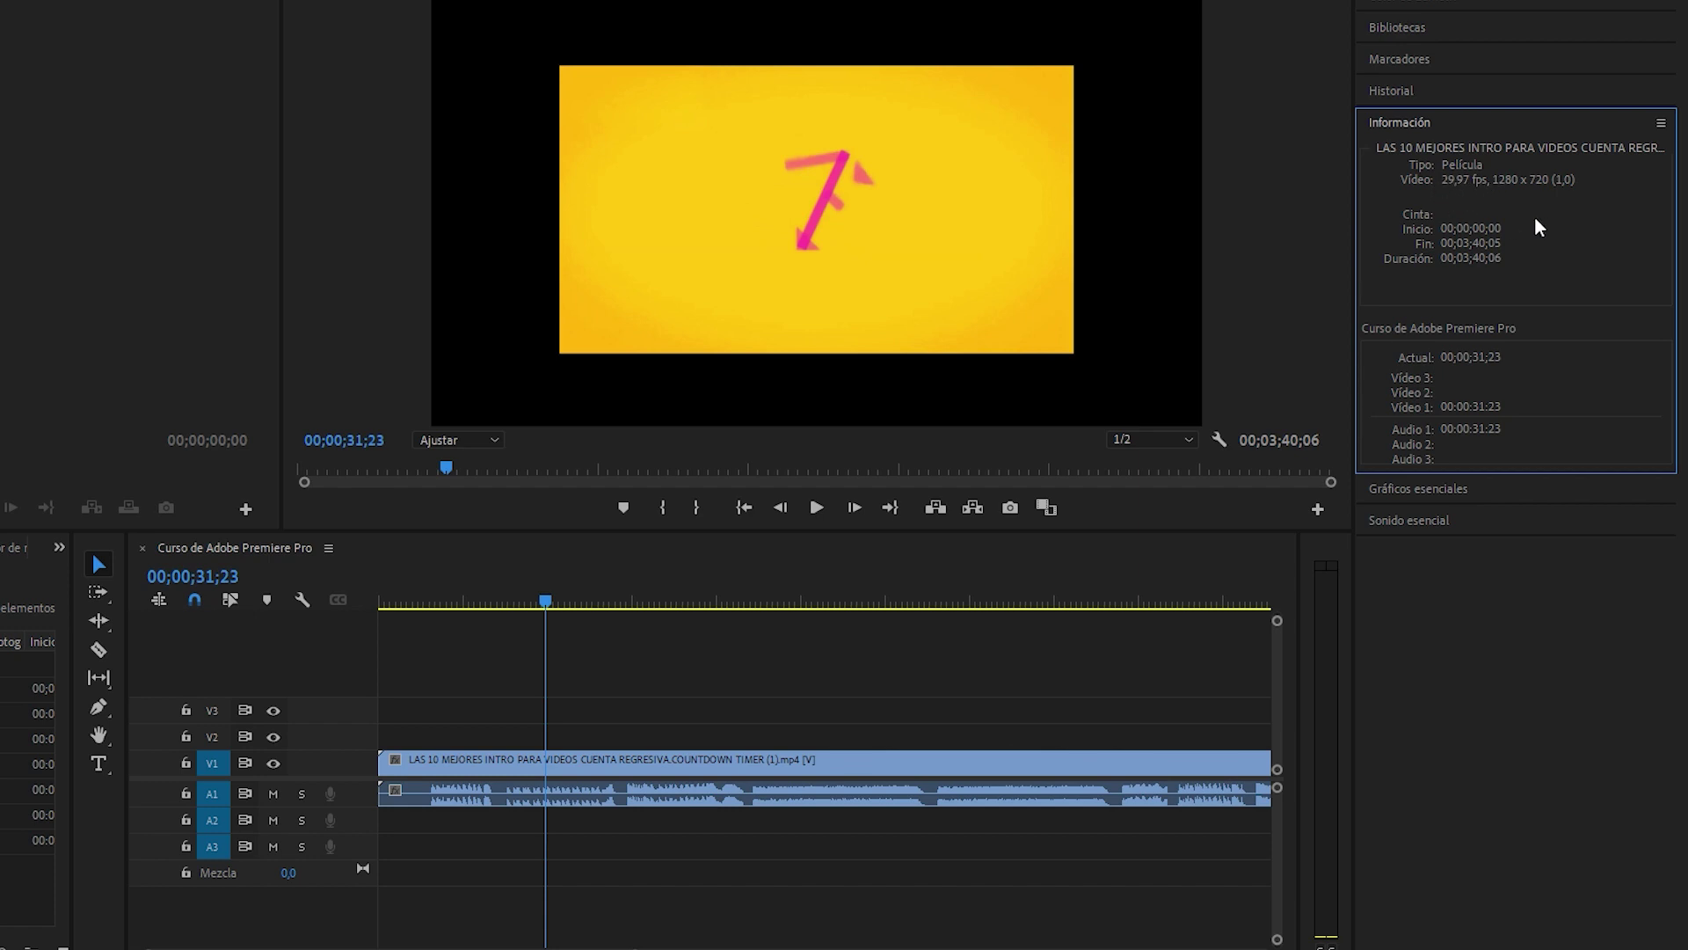
pyautogui.click(1512, 123)
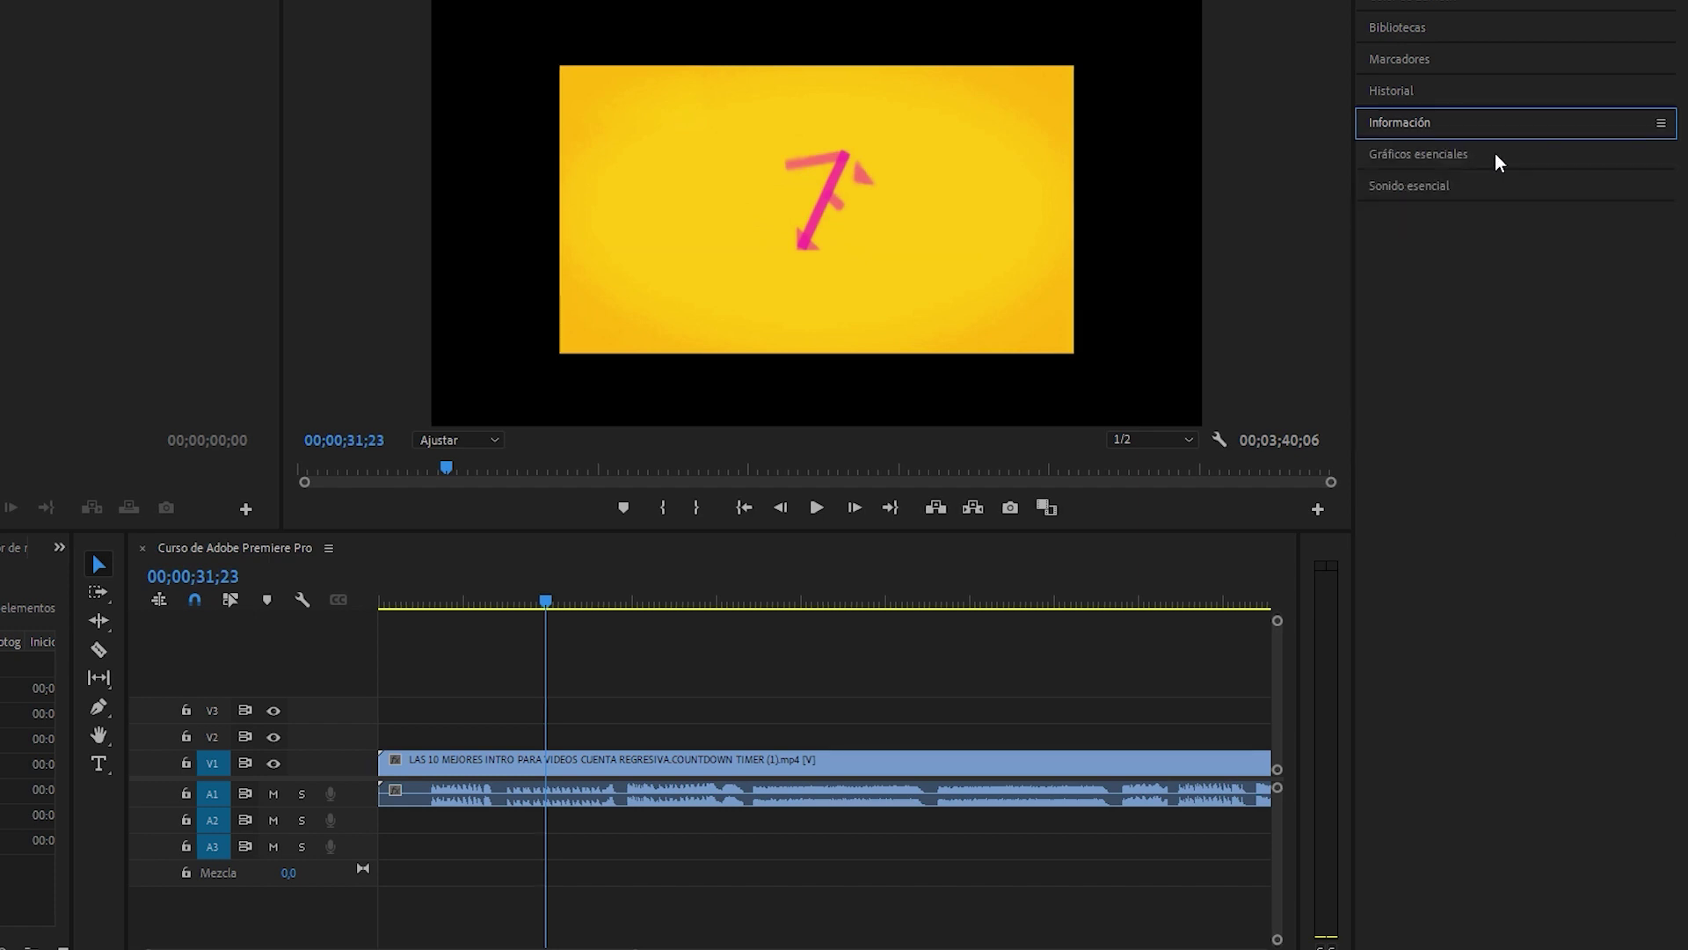
pyautogui.click(1495, 153)
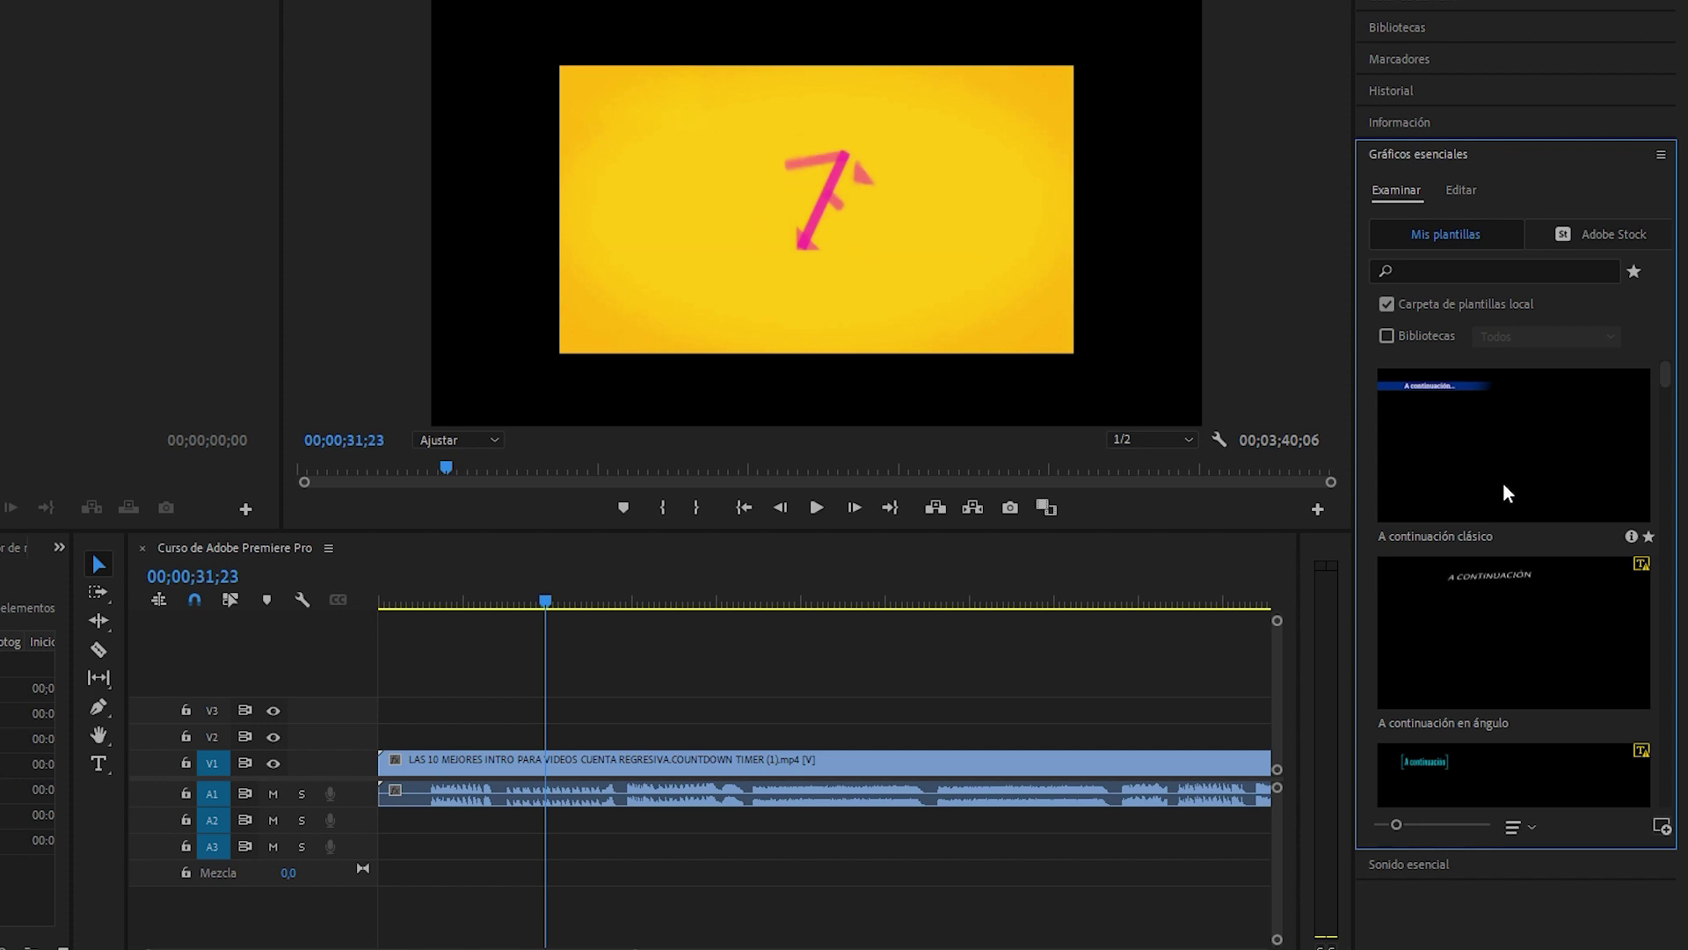
pyautogui.click(1468, 155)
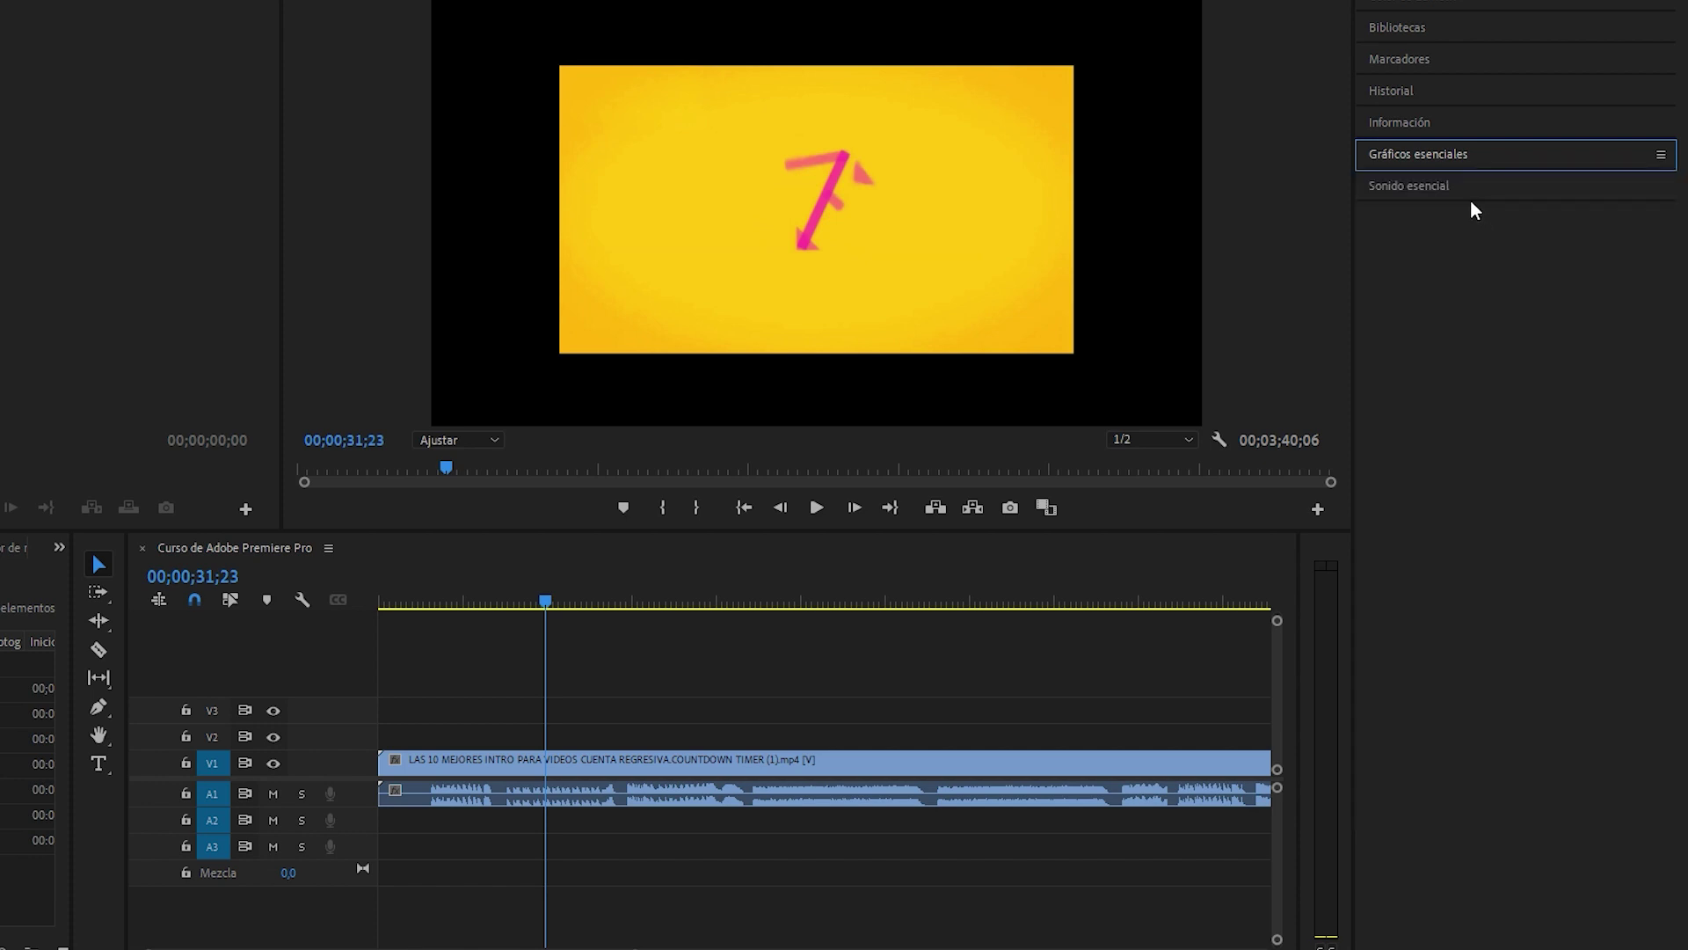
pyautogui.click(1472, 187)
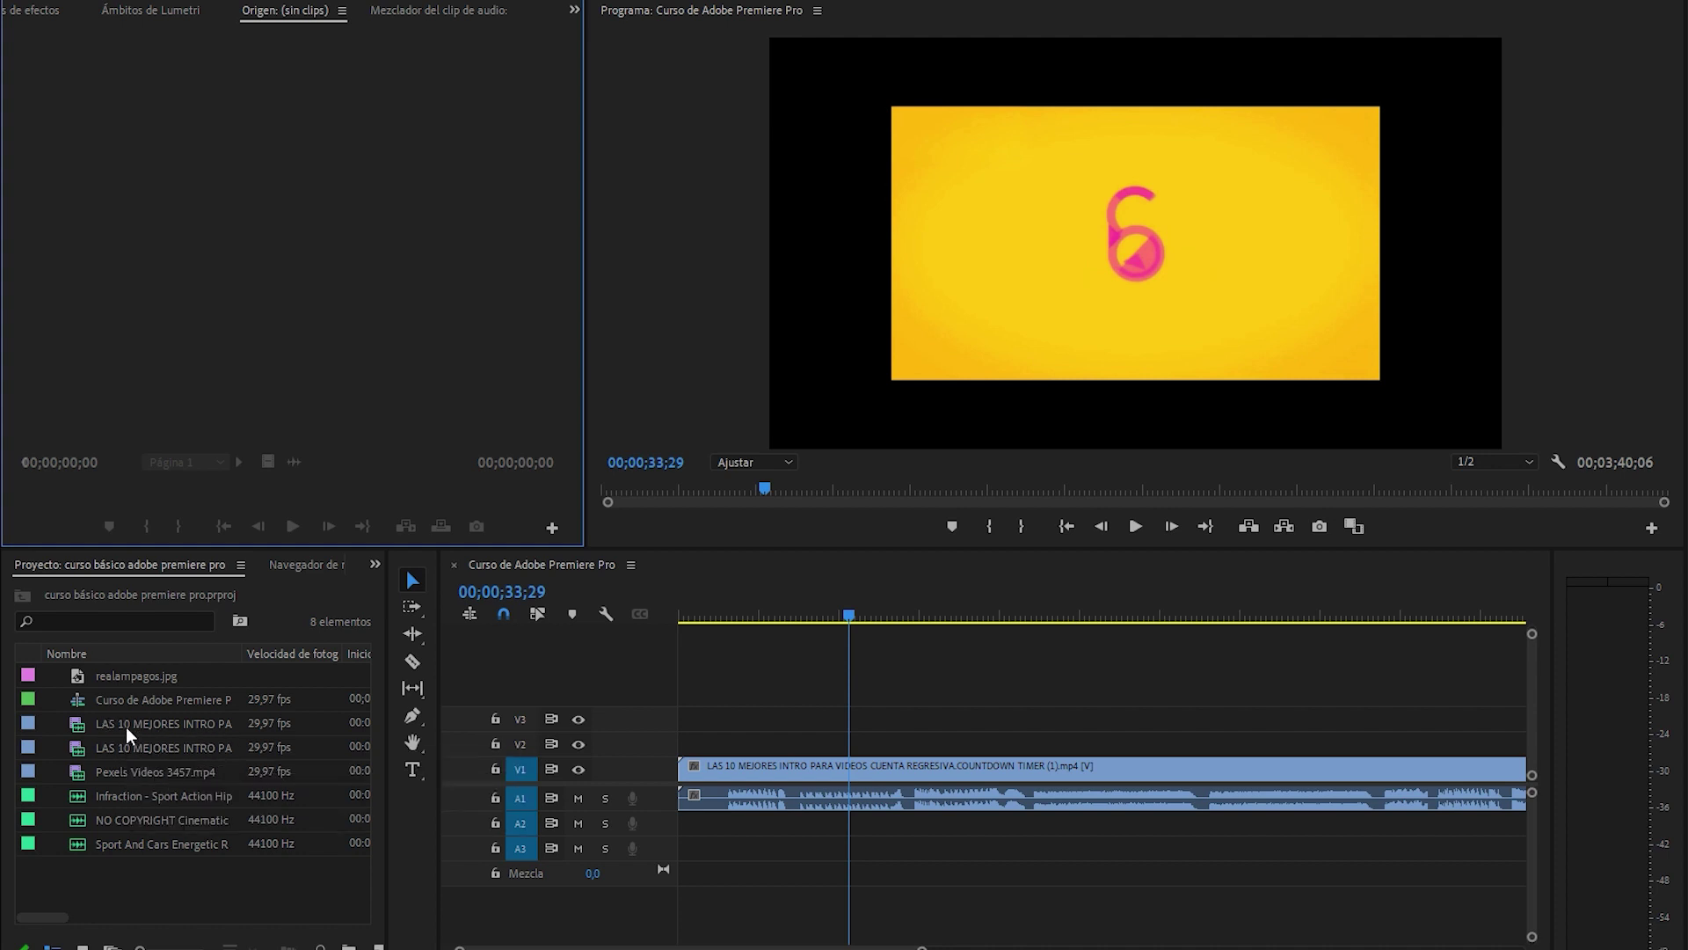
# Load the countdown intro clip in the Source monitor and narrow the Project panel to widen the timeline.
pyautogui.doubleClick(125, 726)
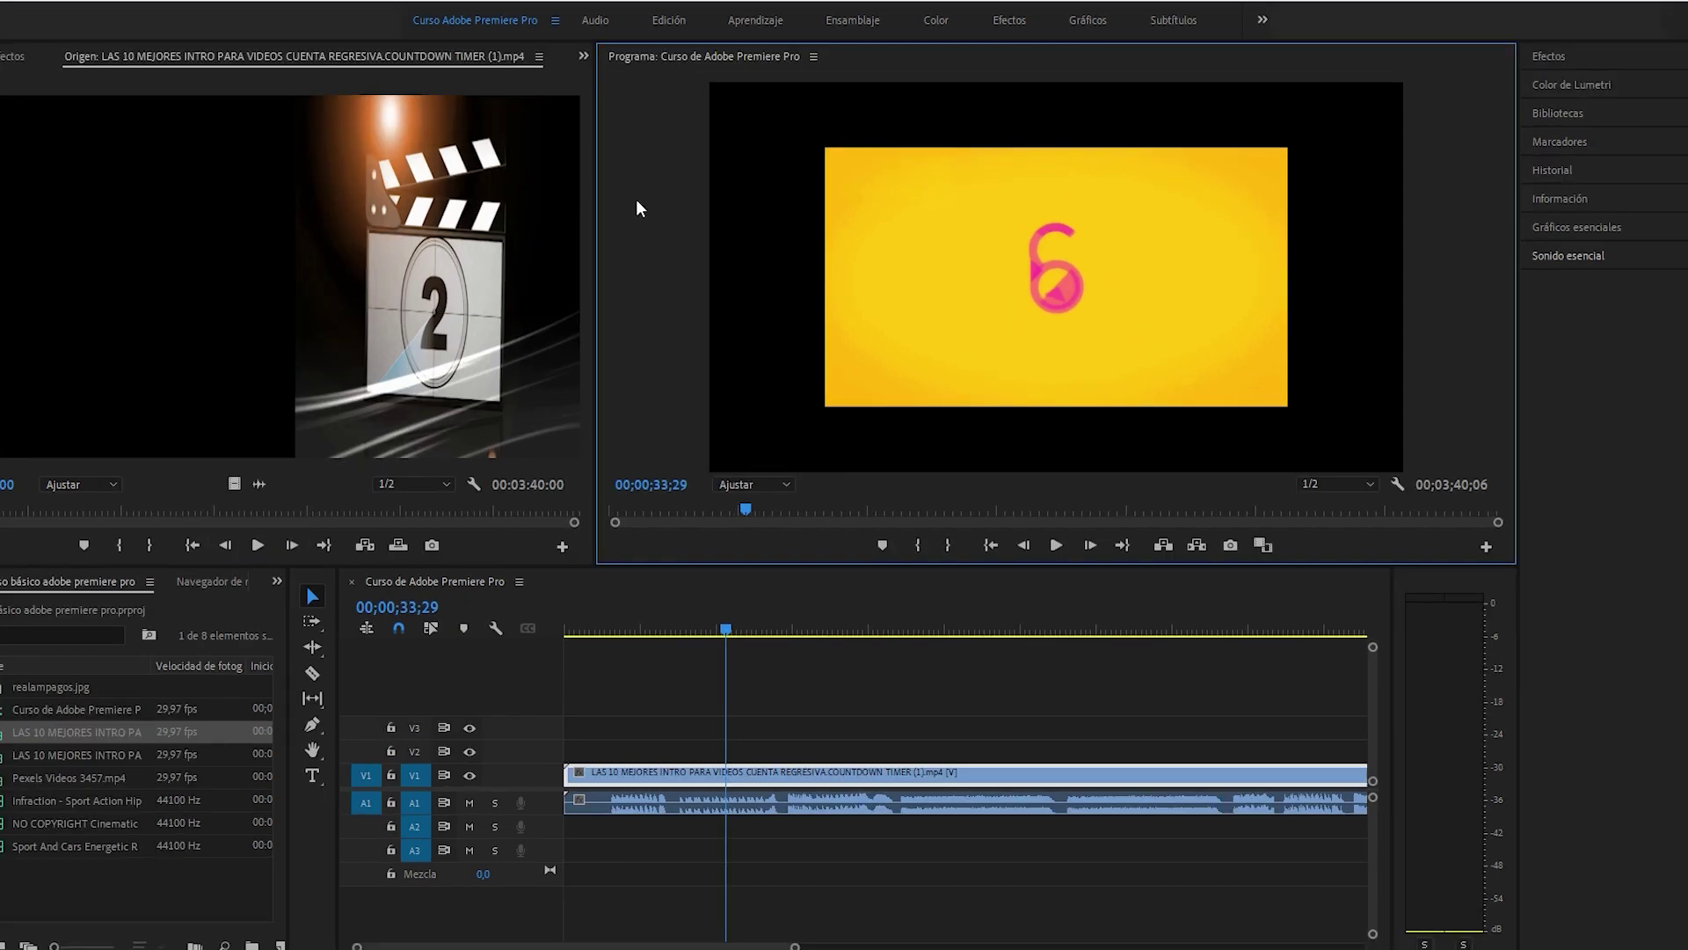
pyautogui.click(1061, 352)
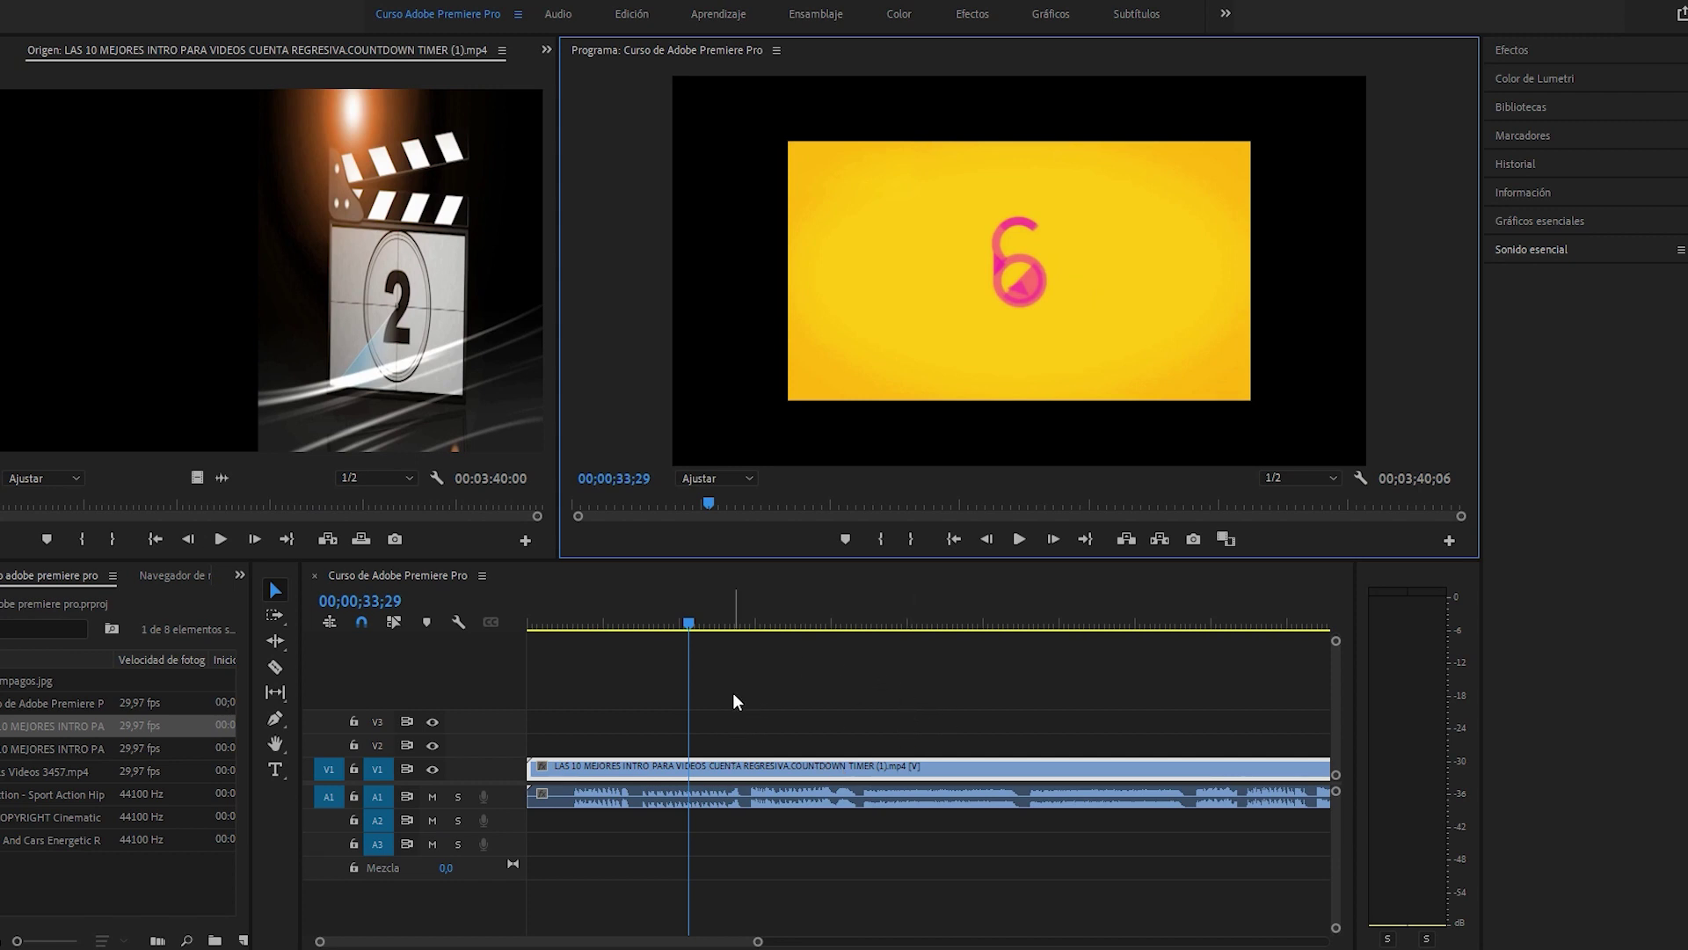
pyautogui.click(795, 874)
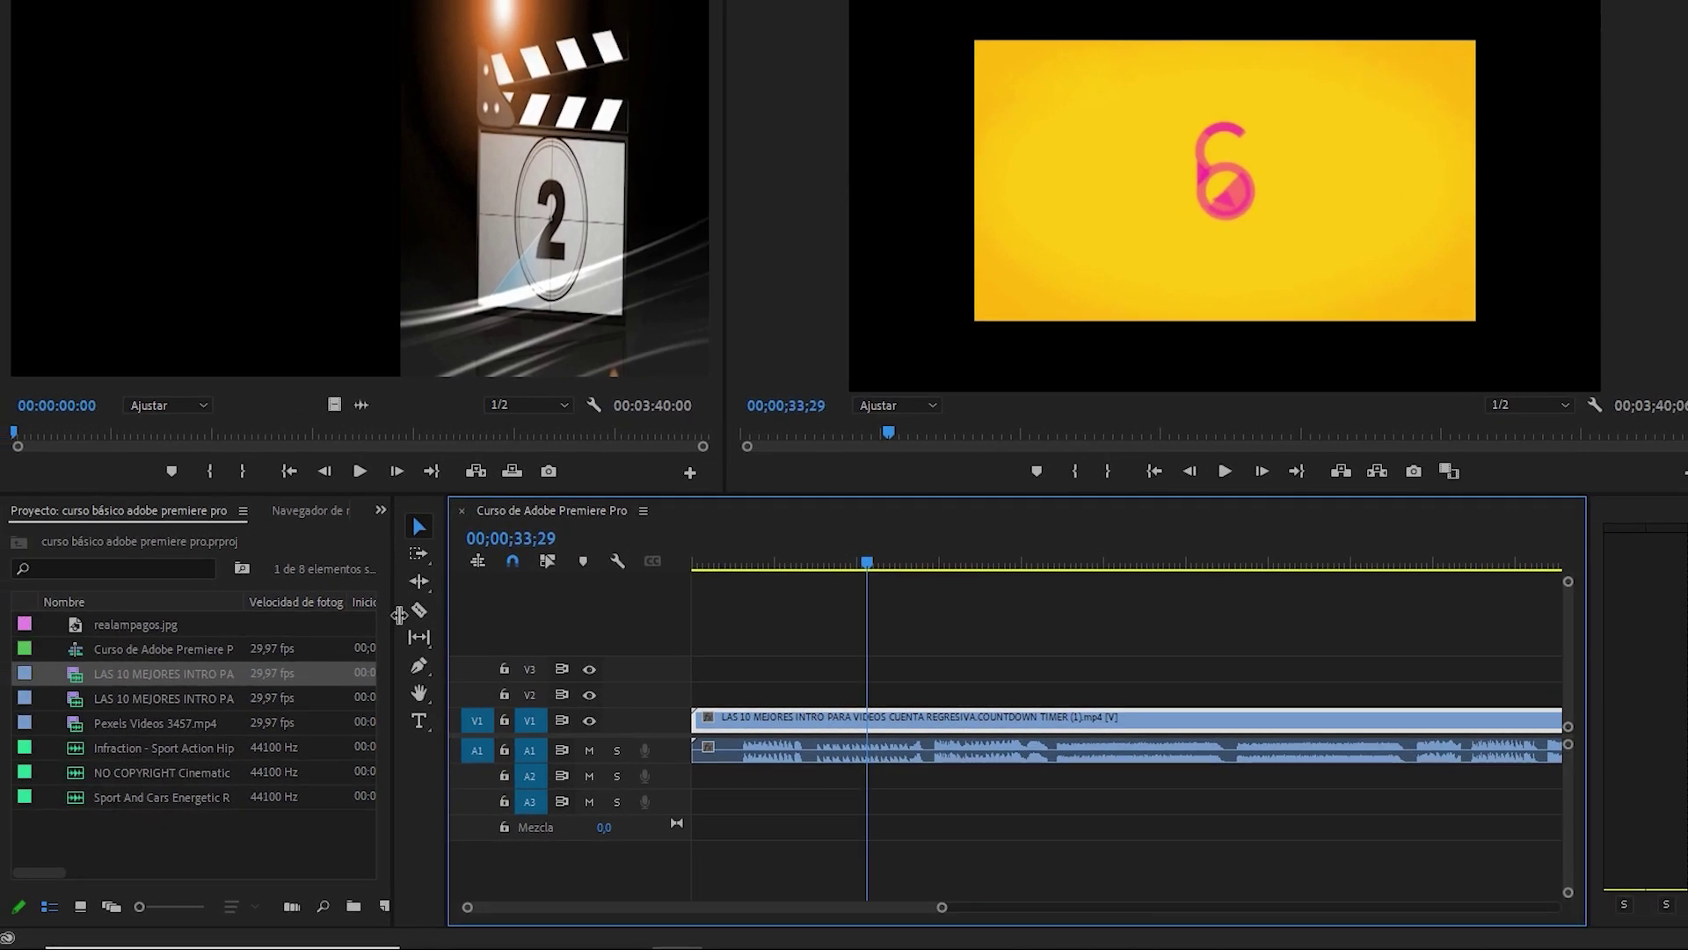
pyautogui.moveTo(400, 615); pyautogui.dragTo(361, 735)
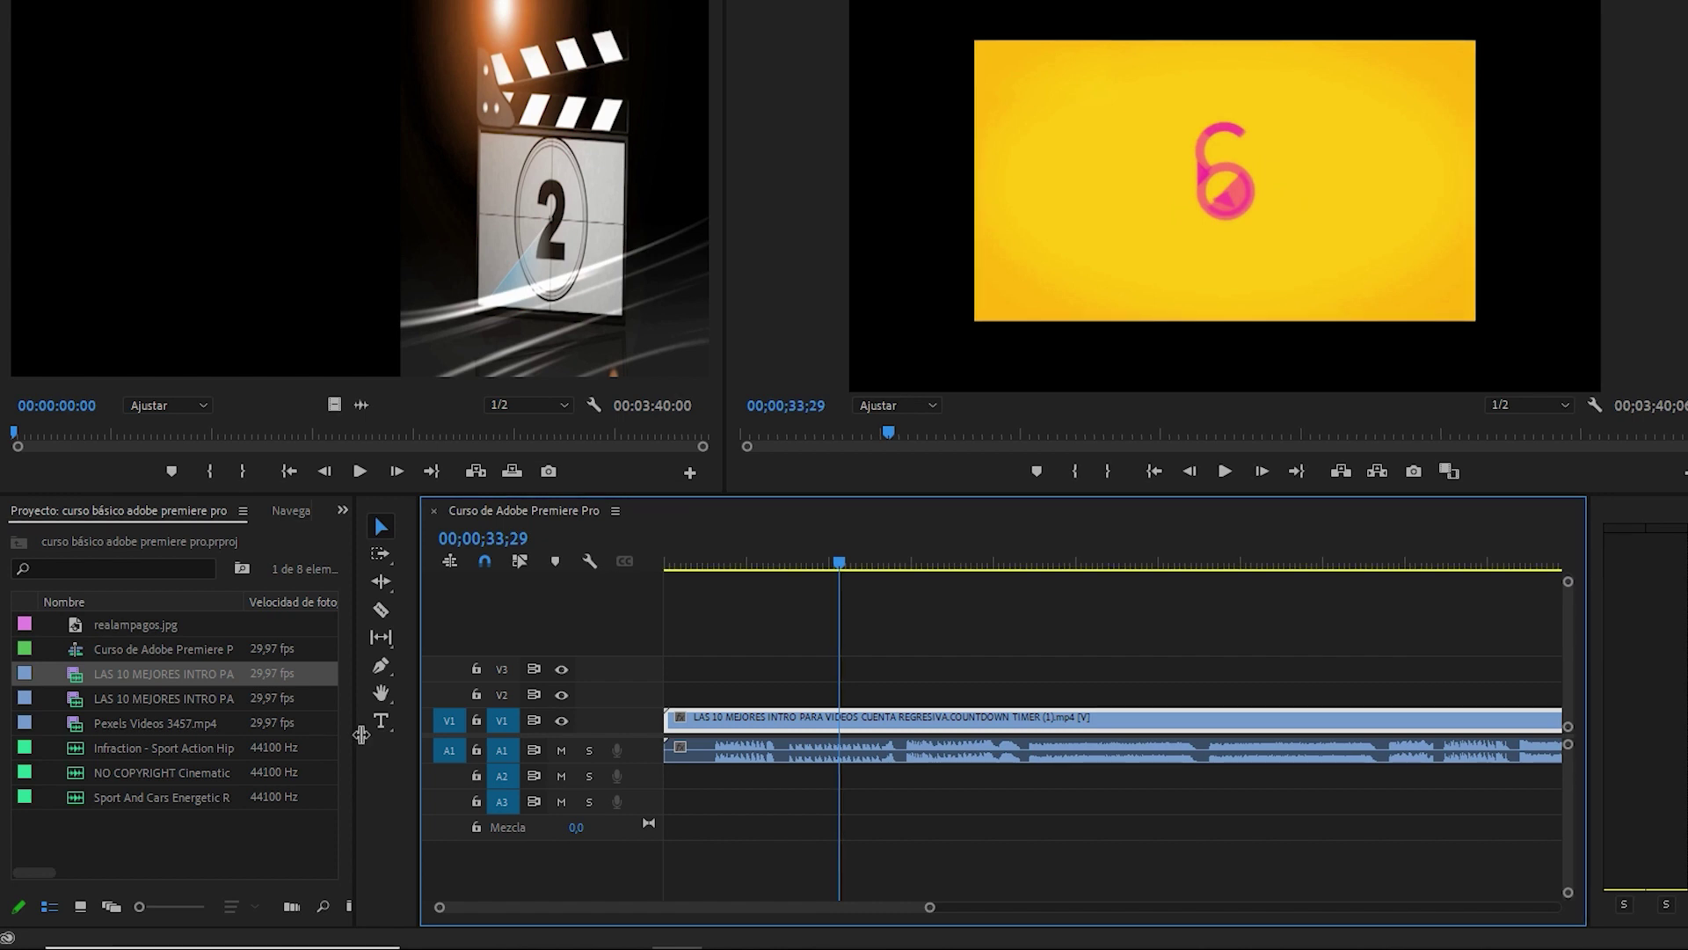
# Widen the Project panel to reveal all metadata columns, then select realampagos.jpg.
pyautogui.moveTo(361, 734); pyautogui.dragTo(1457, 734)
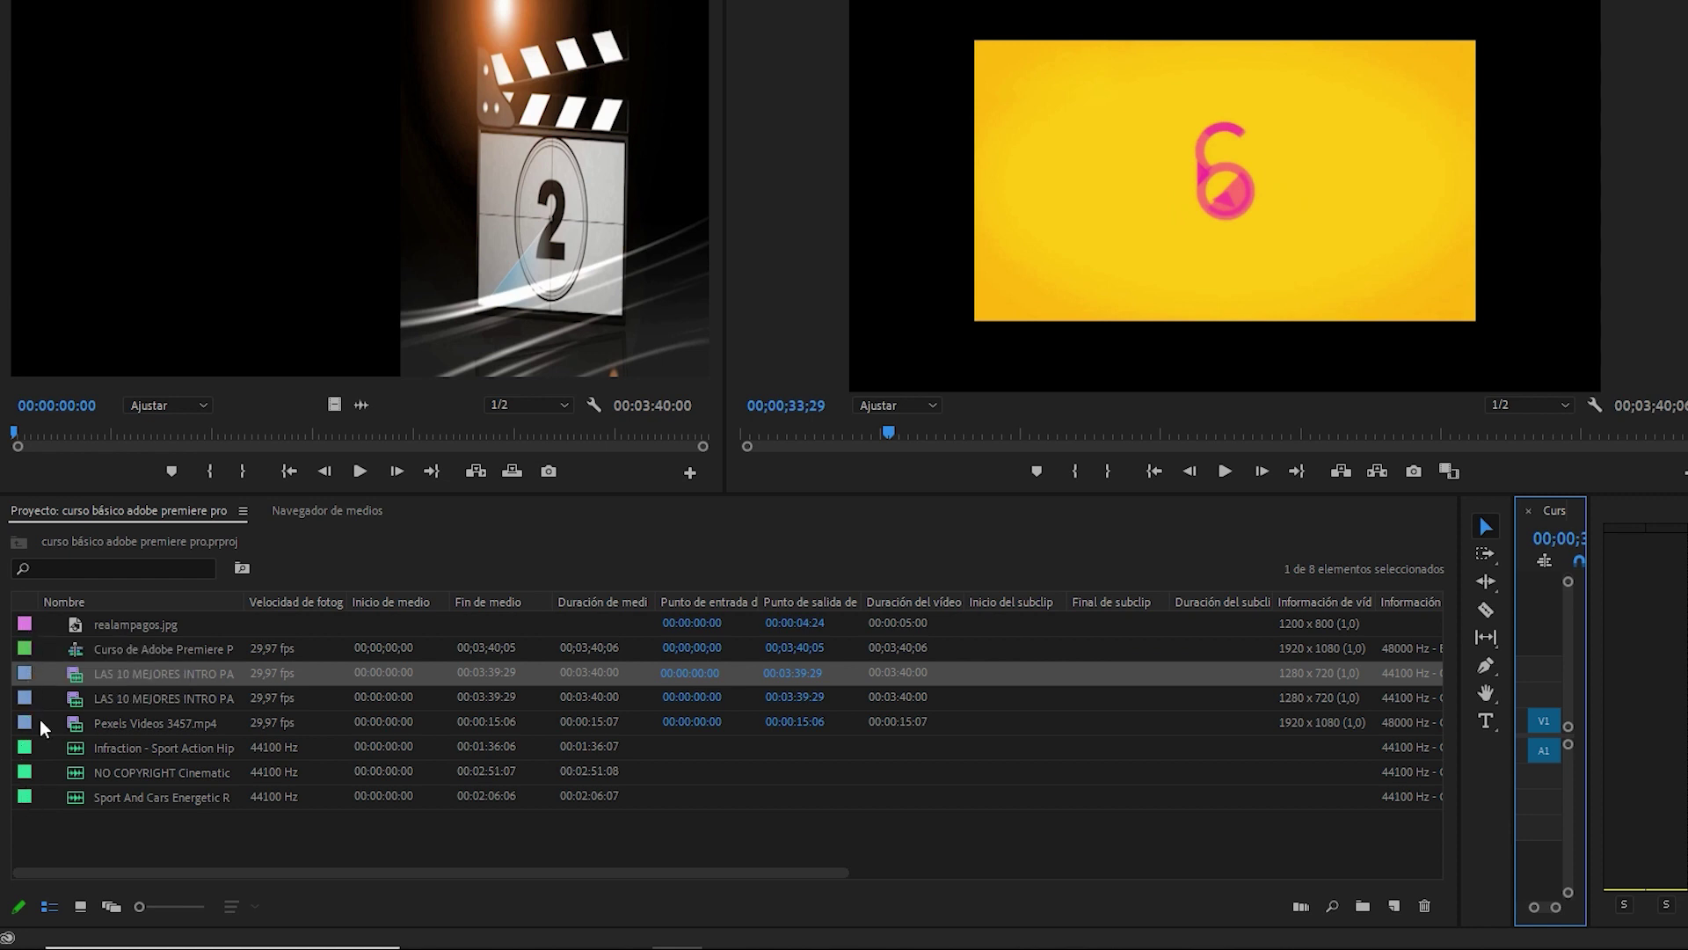
pyautogui.click(186, 7)
pyautogui.moveTo(308, 541)
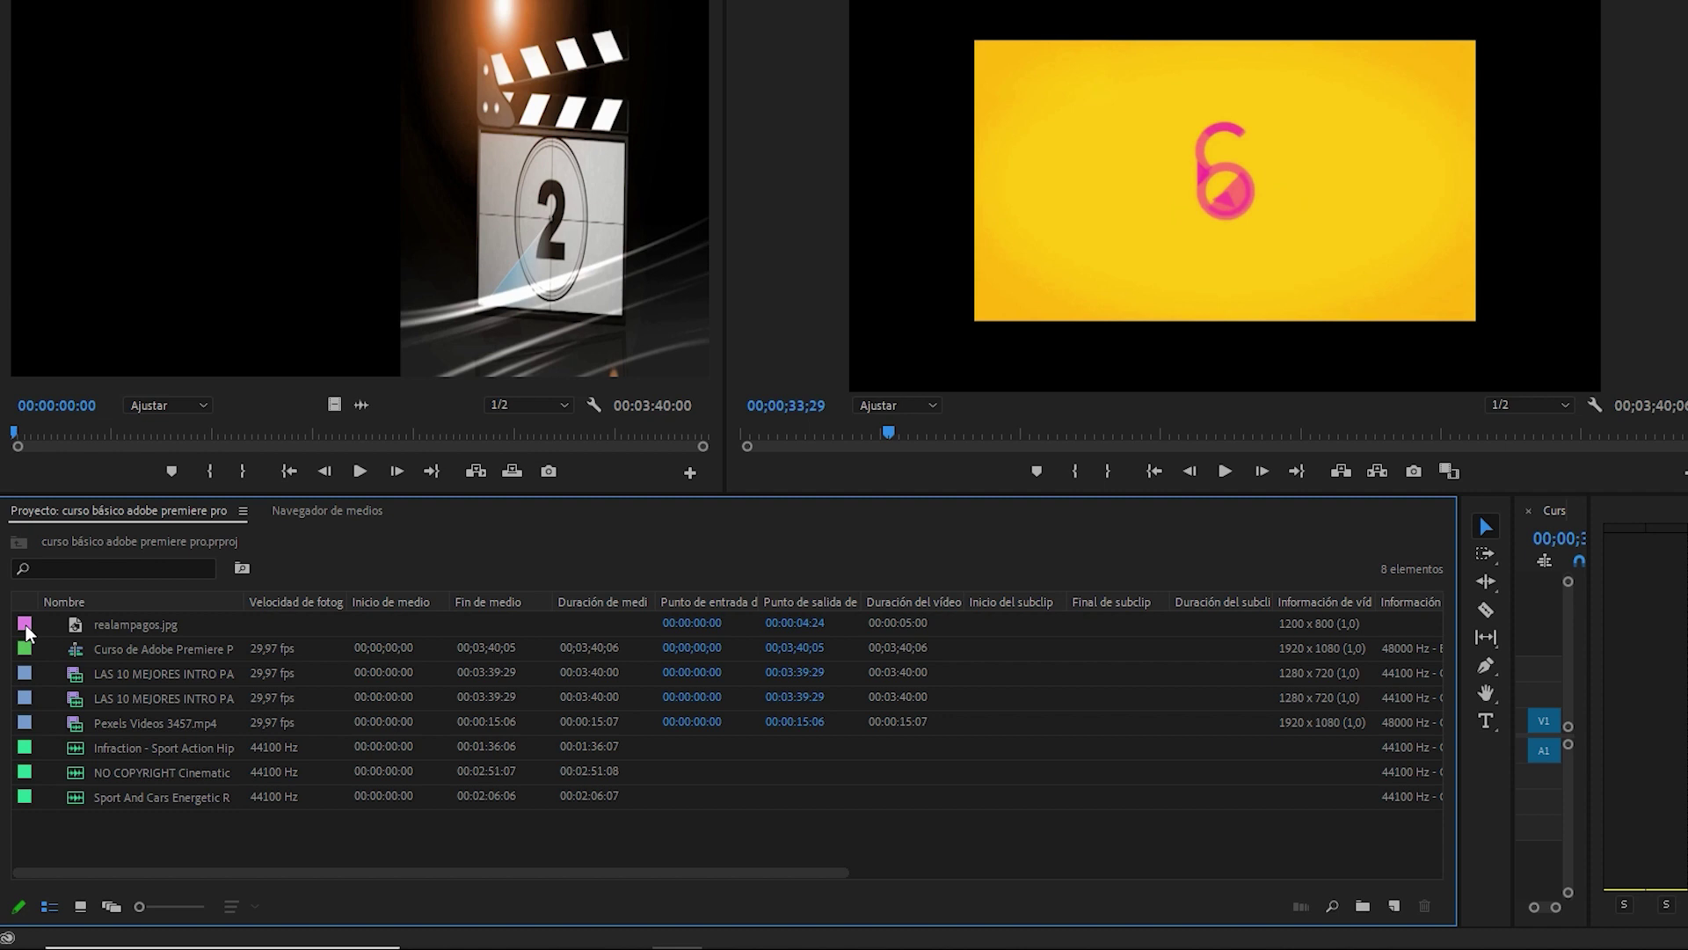
pyautogui.click(119, 628)
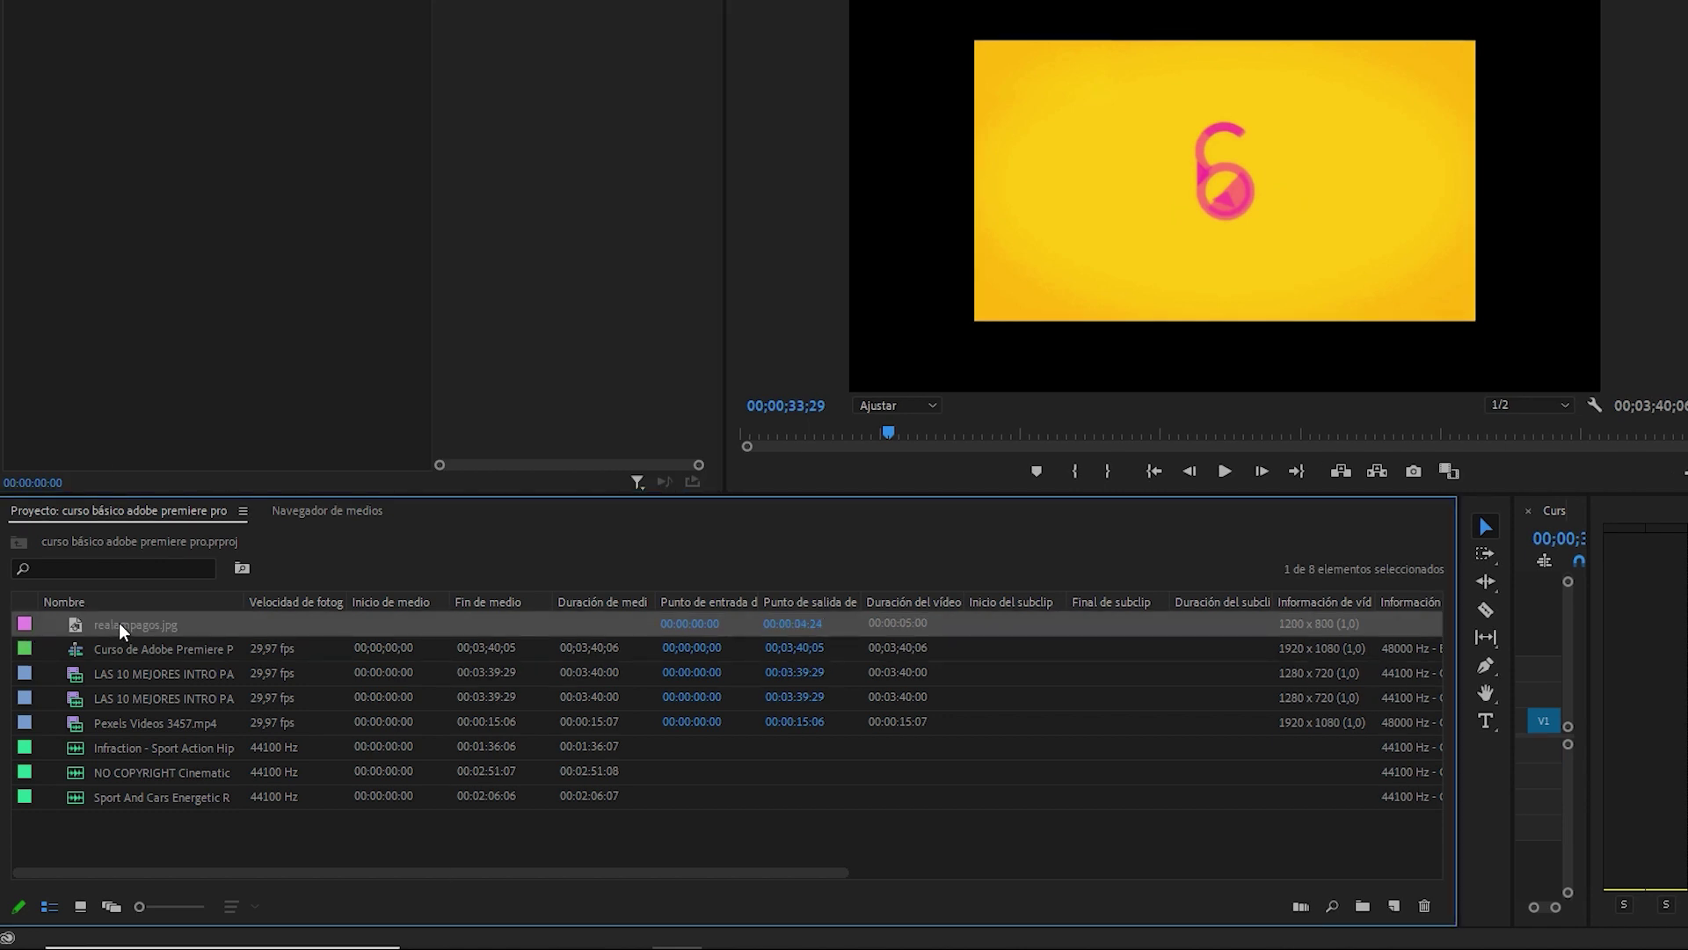
# Change realampagos.jpg's label colour to tan from the Etiqueta submenu.
pyautogui.rightClick(123, 628)
pyautogui.moveTo(396, 596)
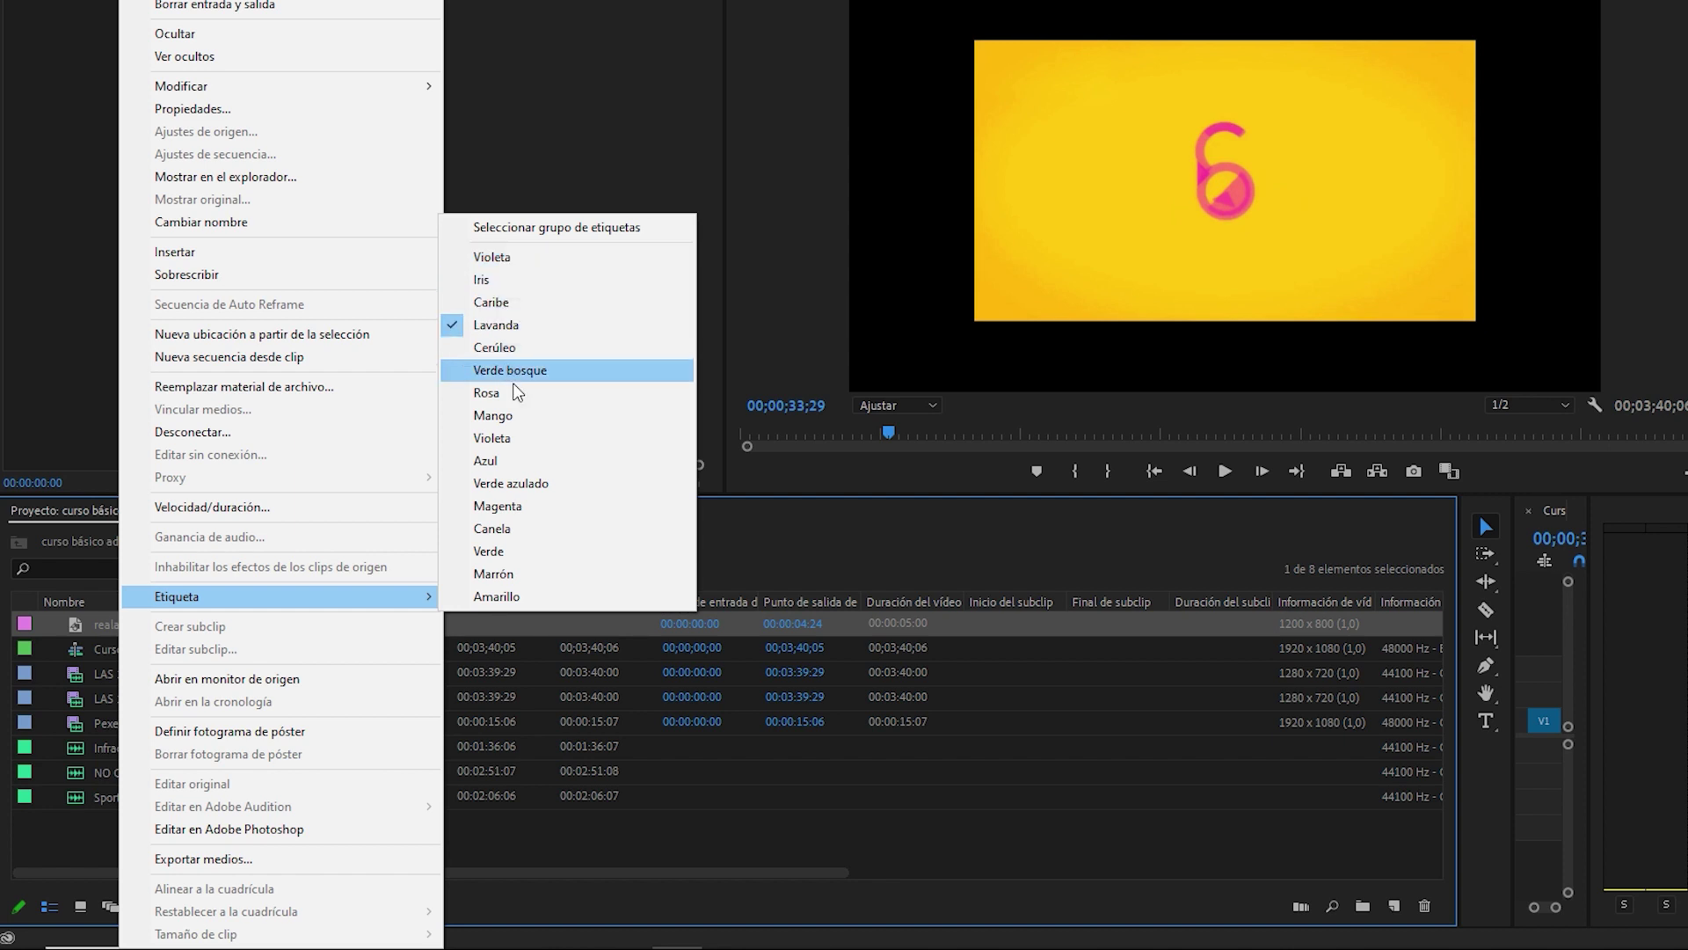
pyautogui.click(530, 441)
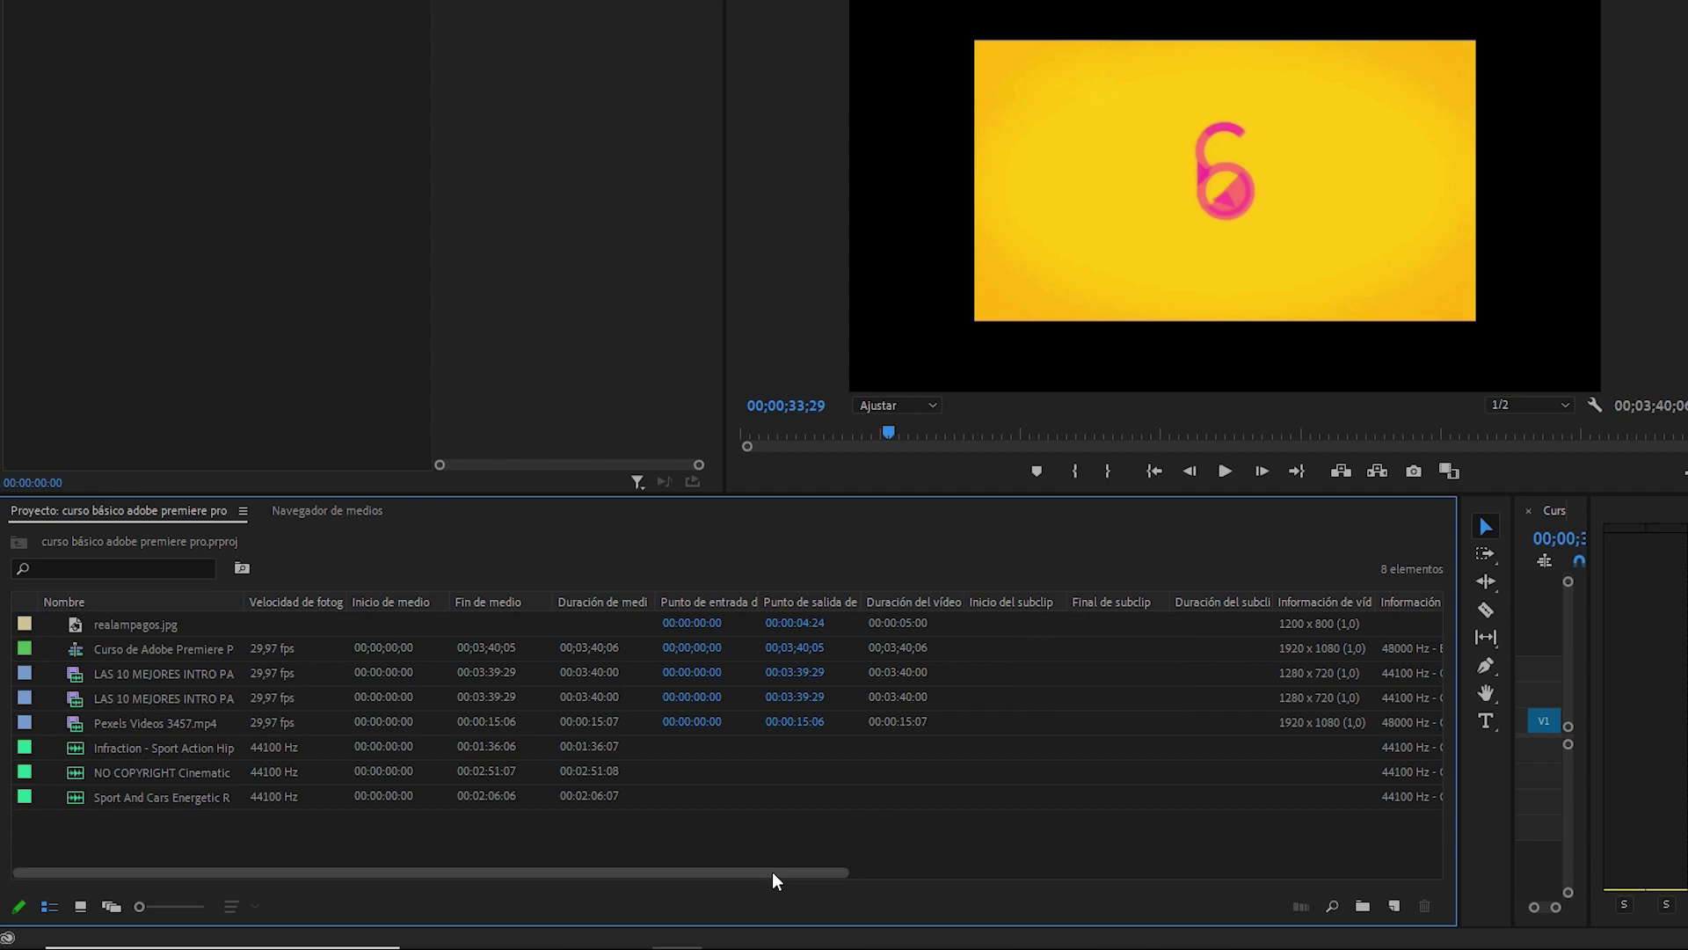
# Move the Información de vídeo column beside Velocidad de fotogramas, then narrow the Project panel to reveal the timeline.
pyautogui.moveTo(772, 872)
pyautogui.mouseDown()
pyautogui.moveTo(1354, 873)
pyautogui.moveTo(618, 875)
pyautogui.moveTo(1227, 873)
pyautogui.moveTo(596, 825)
pyautogui.mouseUp()
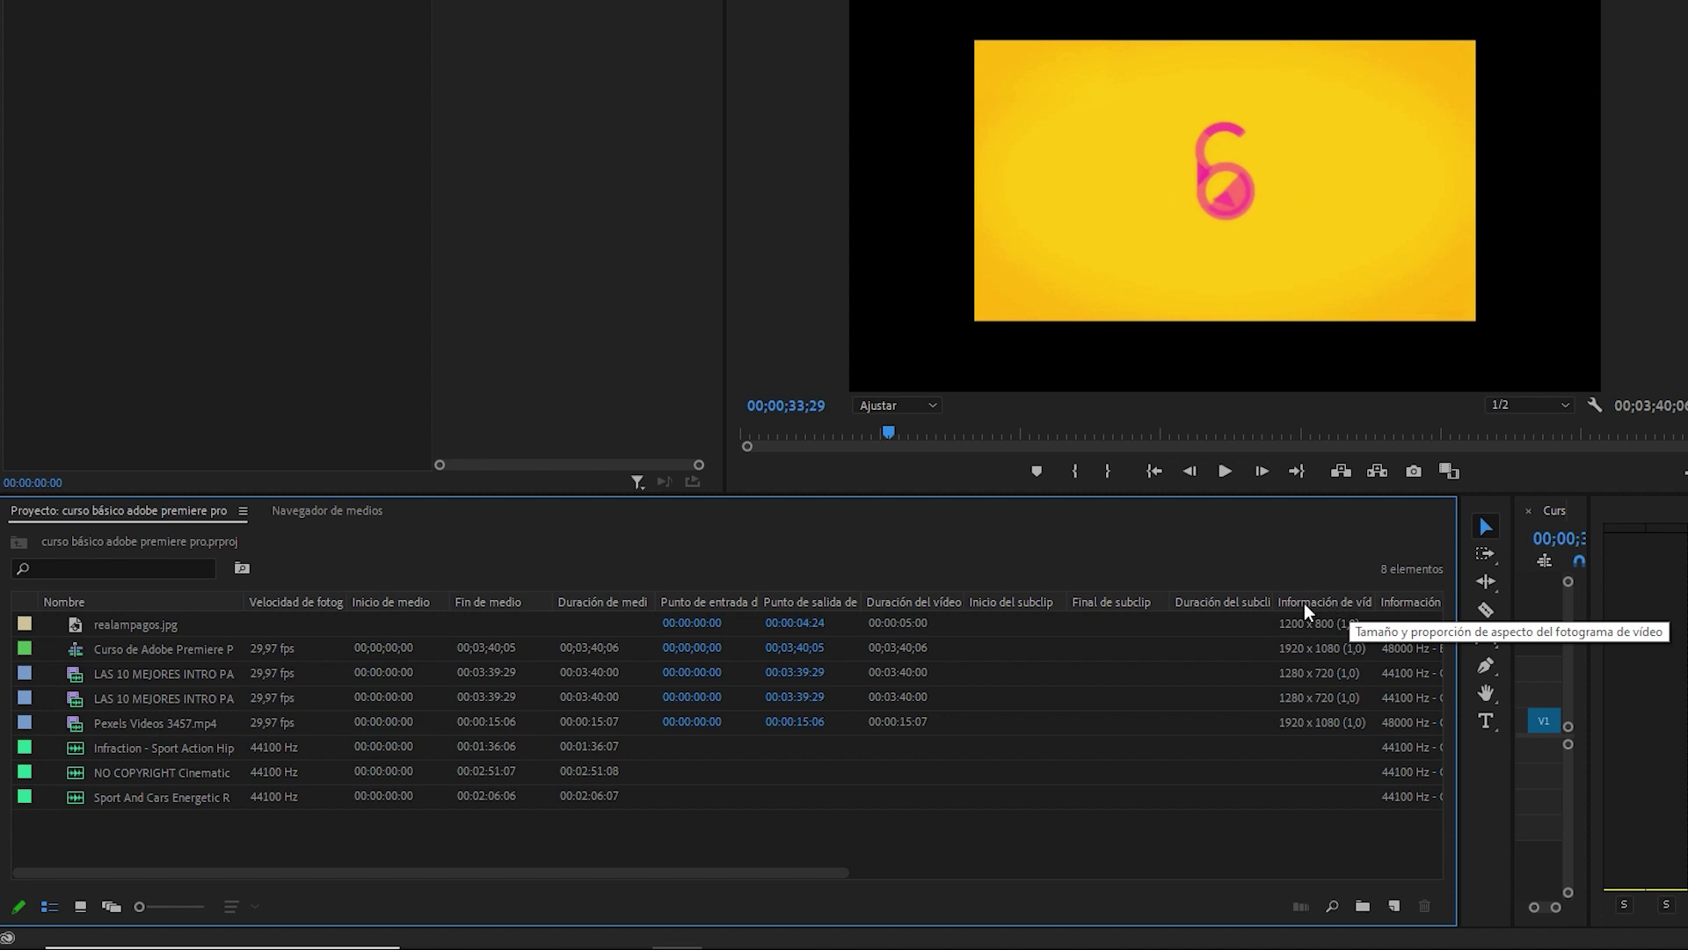
pyautogui.moveTo(1305, 603); pyautogui.dragTo(401, 603)
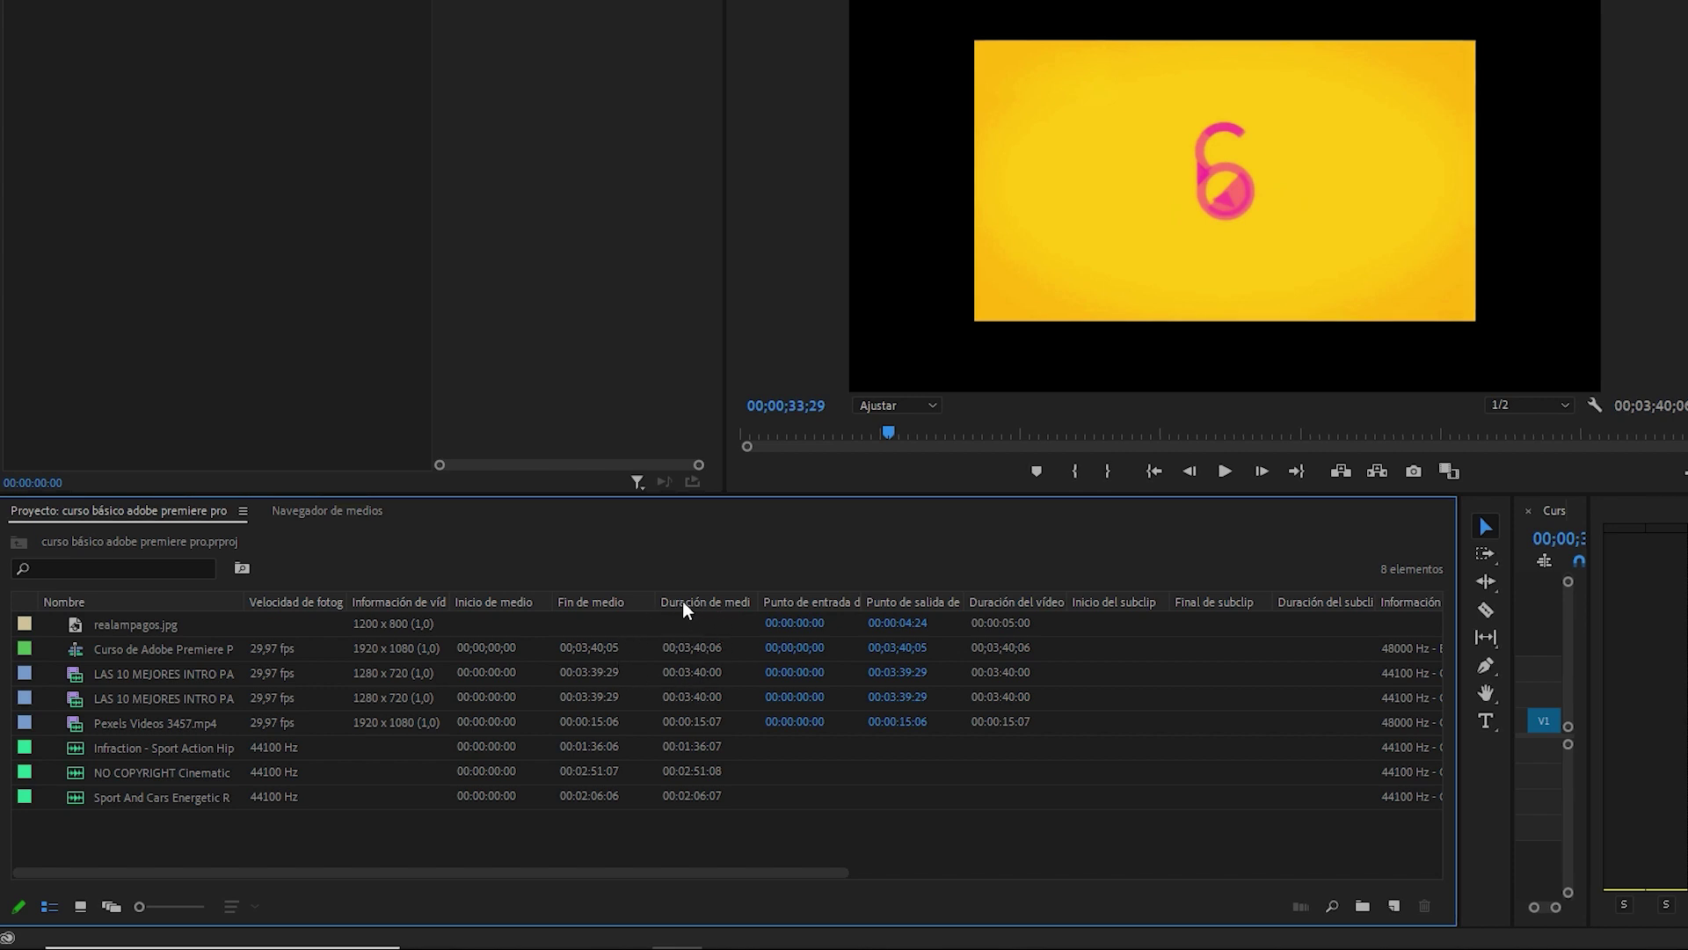
pyautogui.hscroll(5, 601, 770)
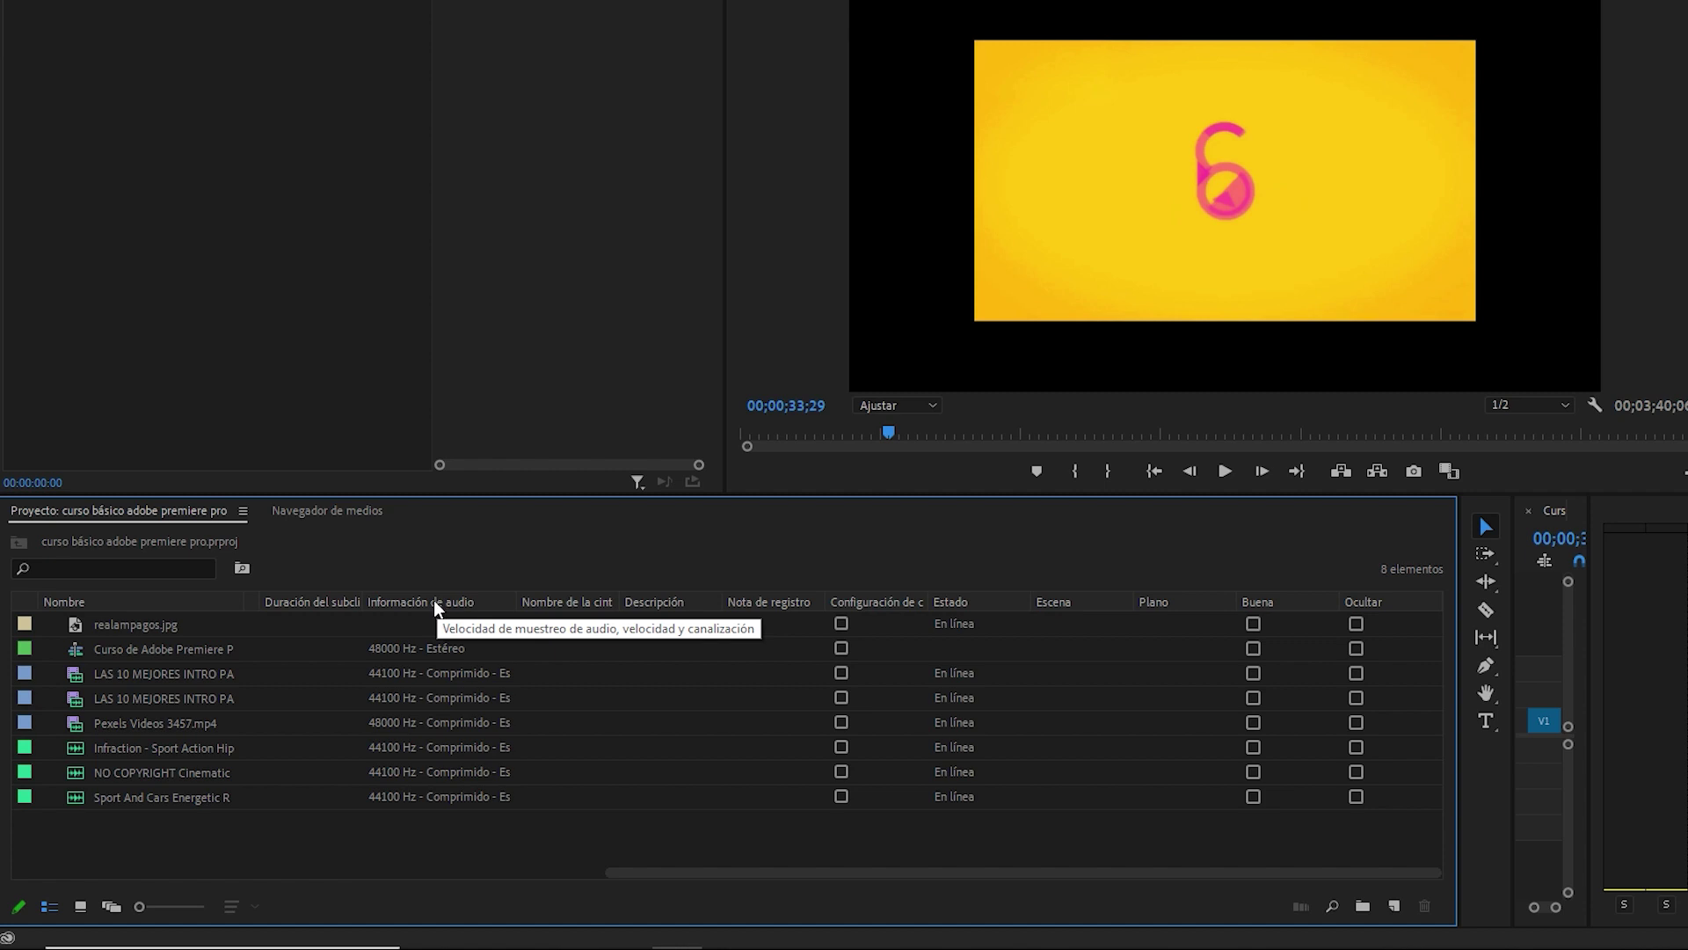
pyautogui.click(434, 648)
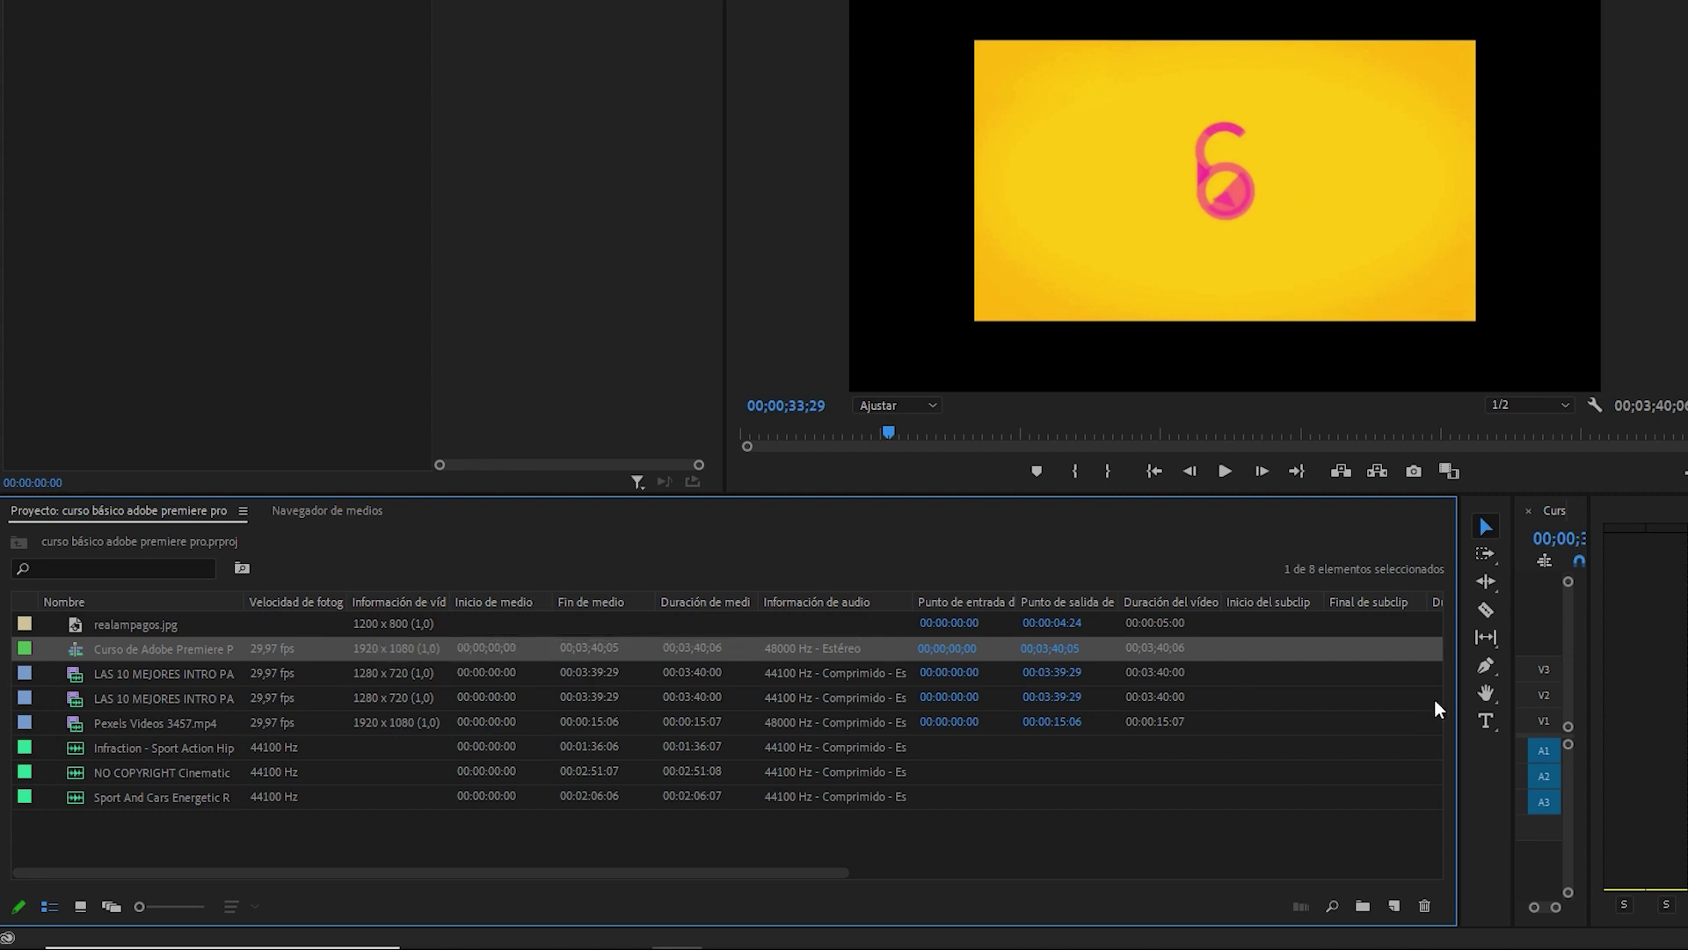
pyautogui.moveTo(1469, 719); pyautogui.dragTo(409, 734)
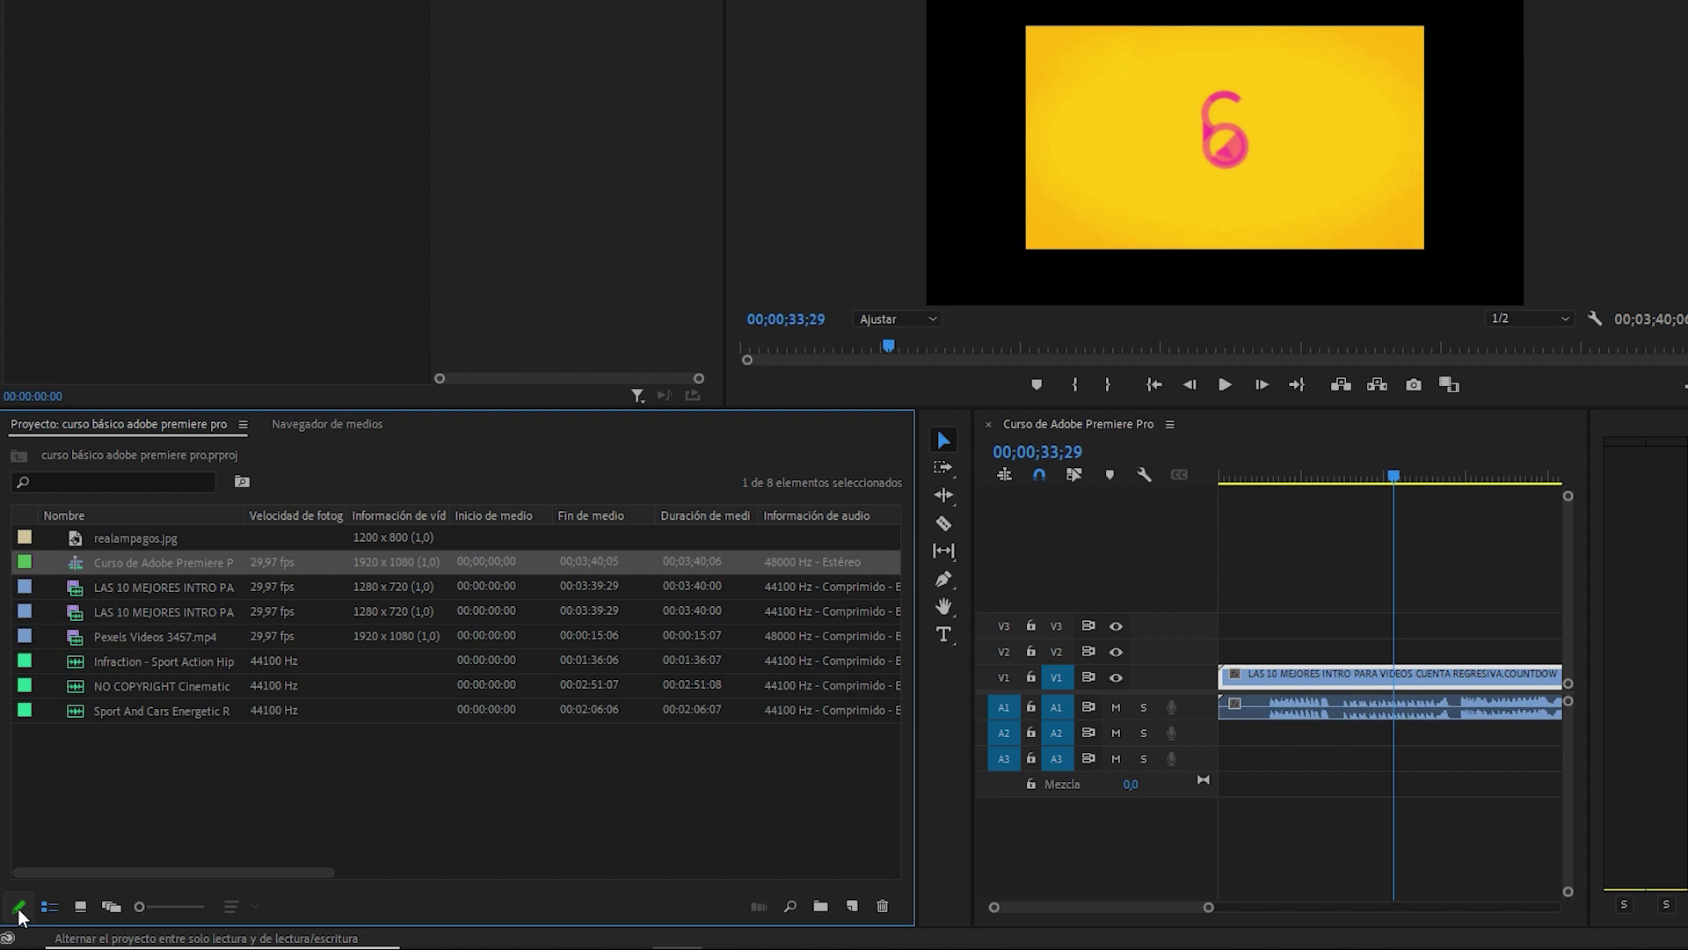
pyautogui.click(19, 915)
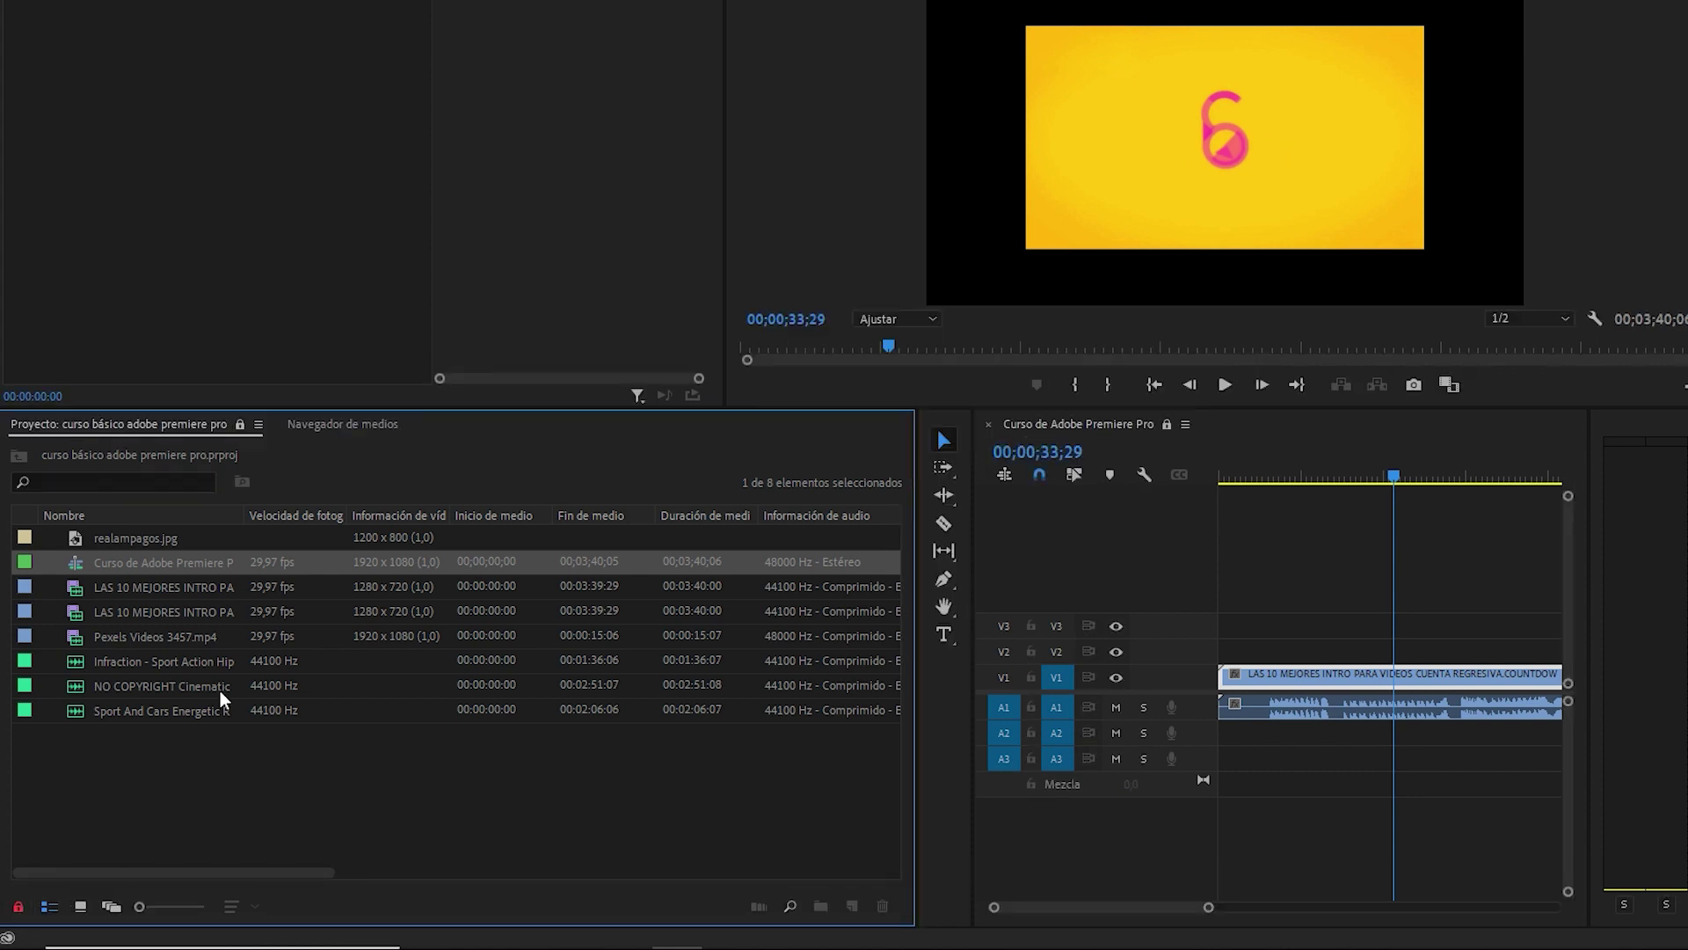
pyautogui.click(132, 791)
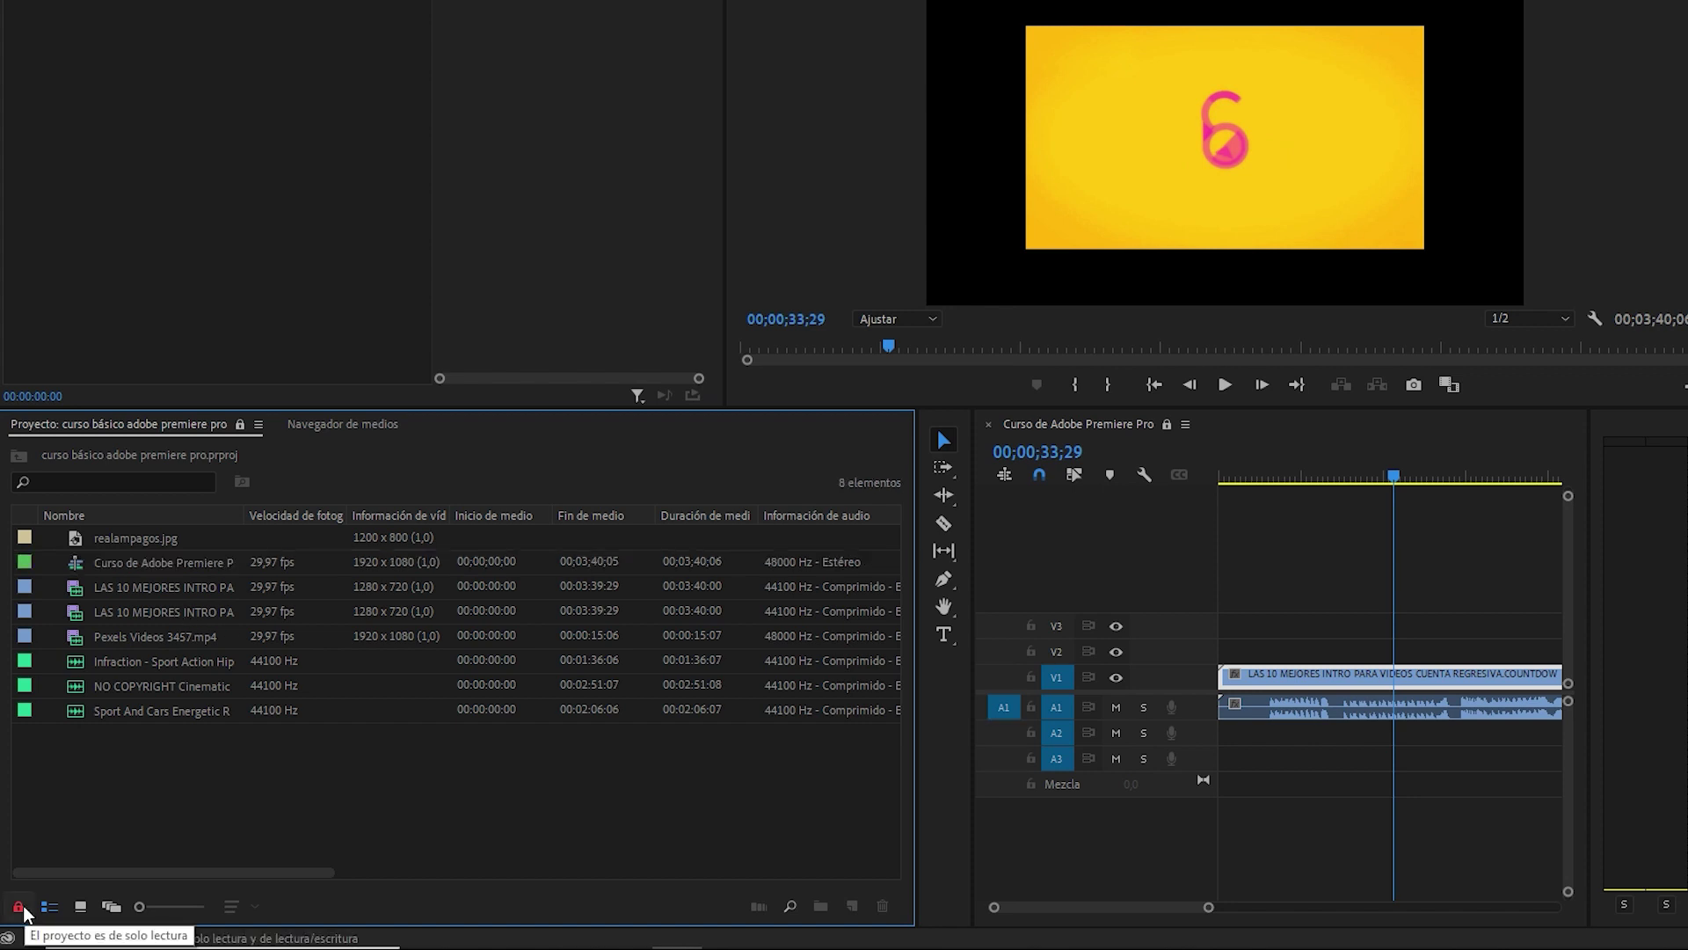
pyautogui.click(21, 912)
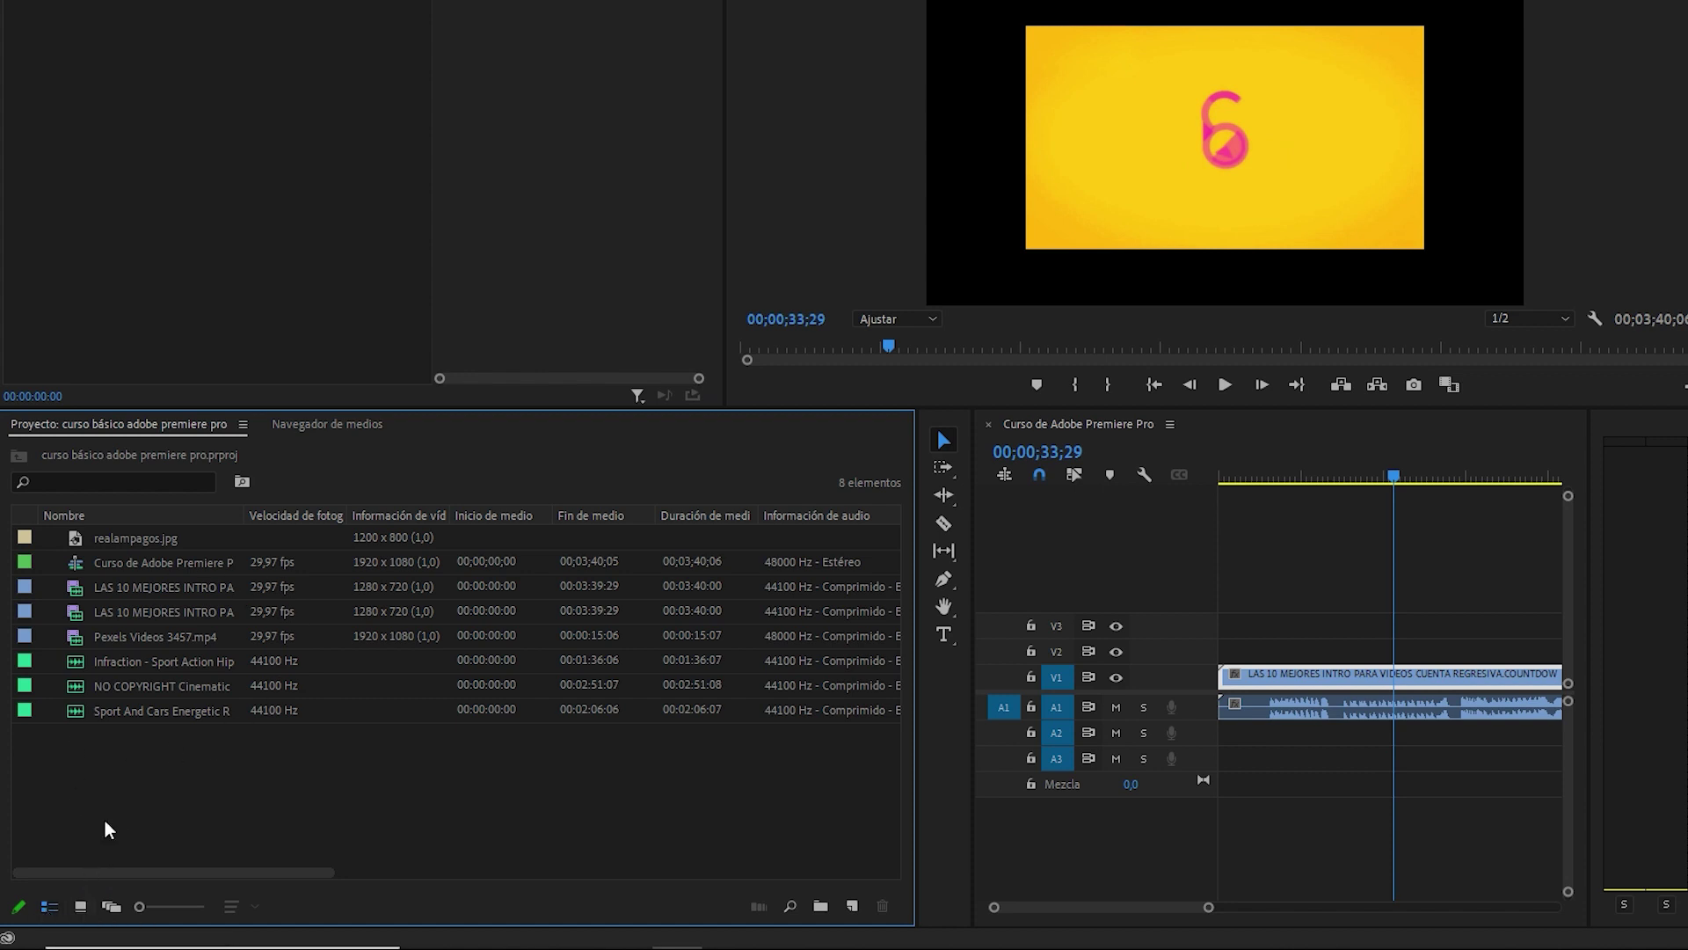
# Preview the project items in Icon View and Free-form View, and check the thumbnail sort options.
pyautogui.click(82, 907)
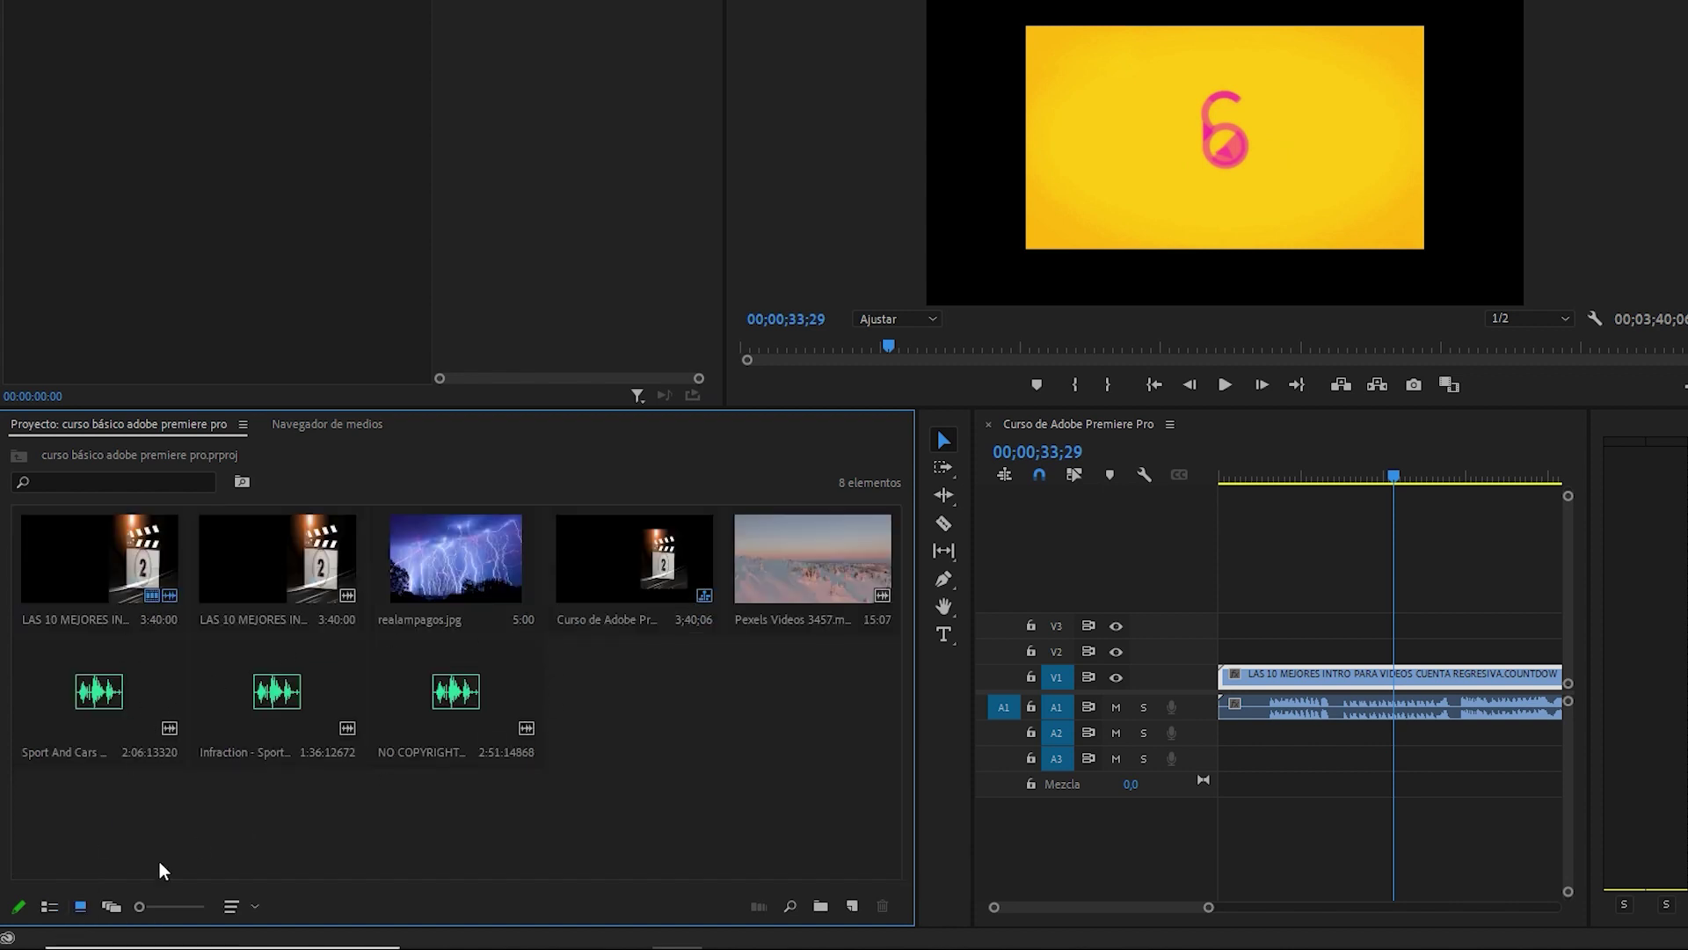
pyautogui.click(117, 913)
pyautogui.click(83, 916)
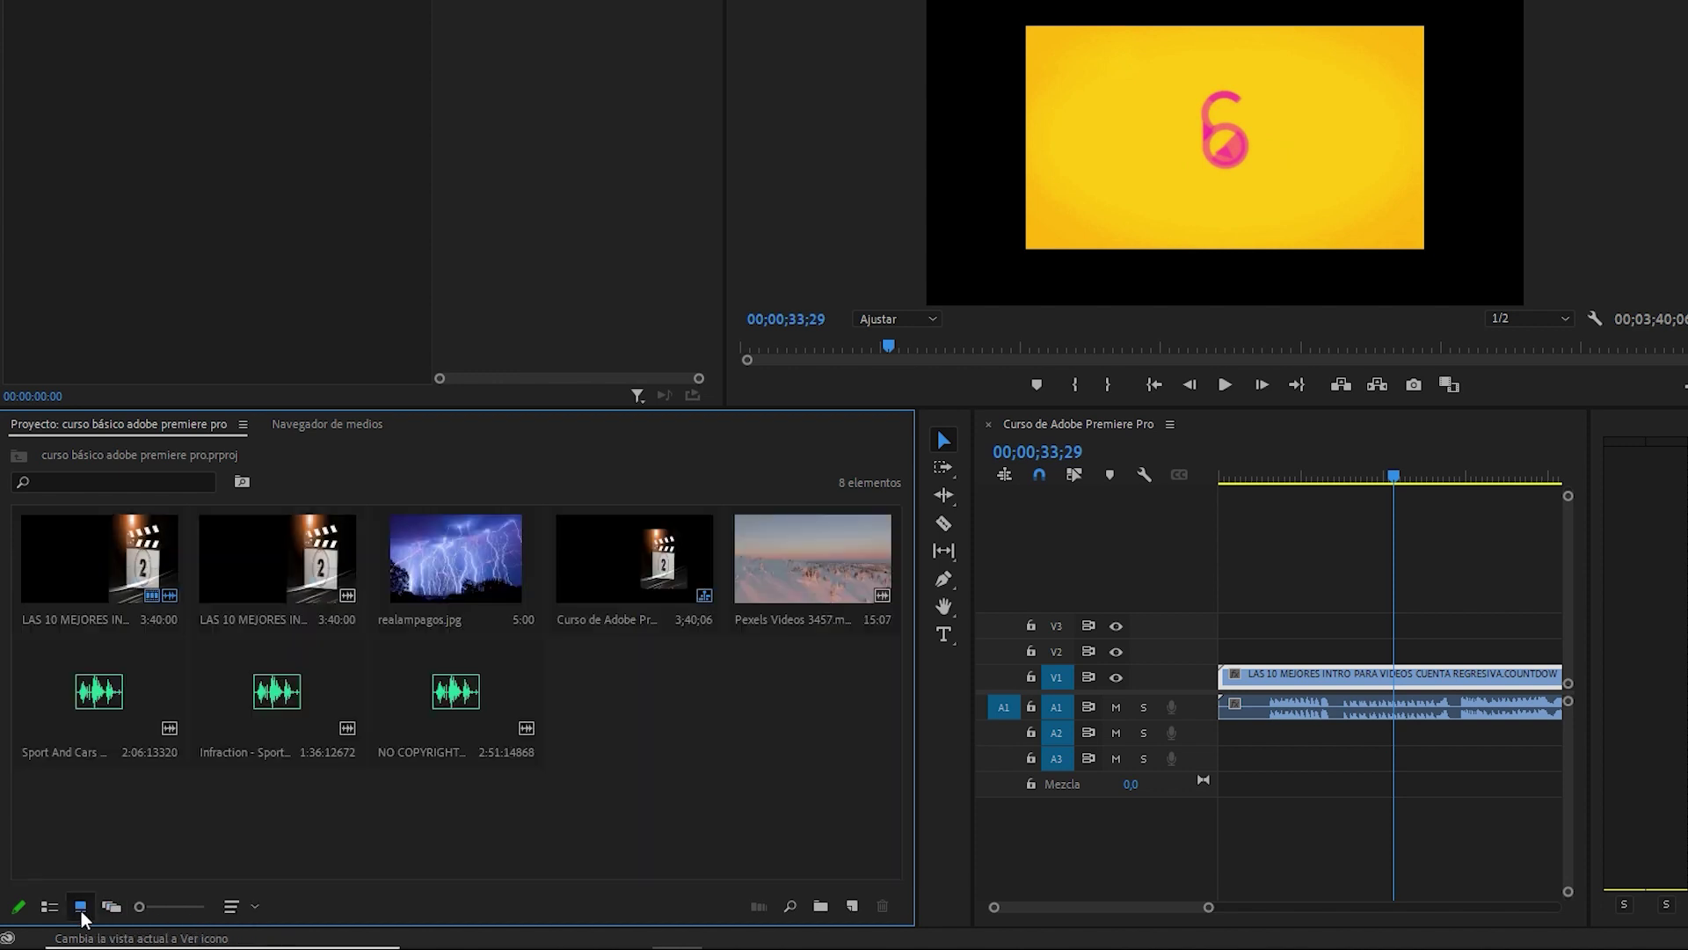
pyautogui.click(253, 906)
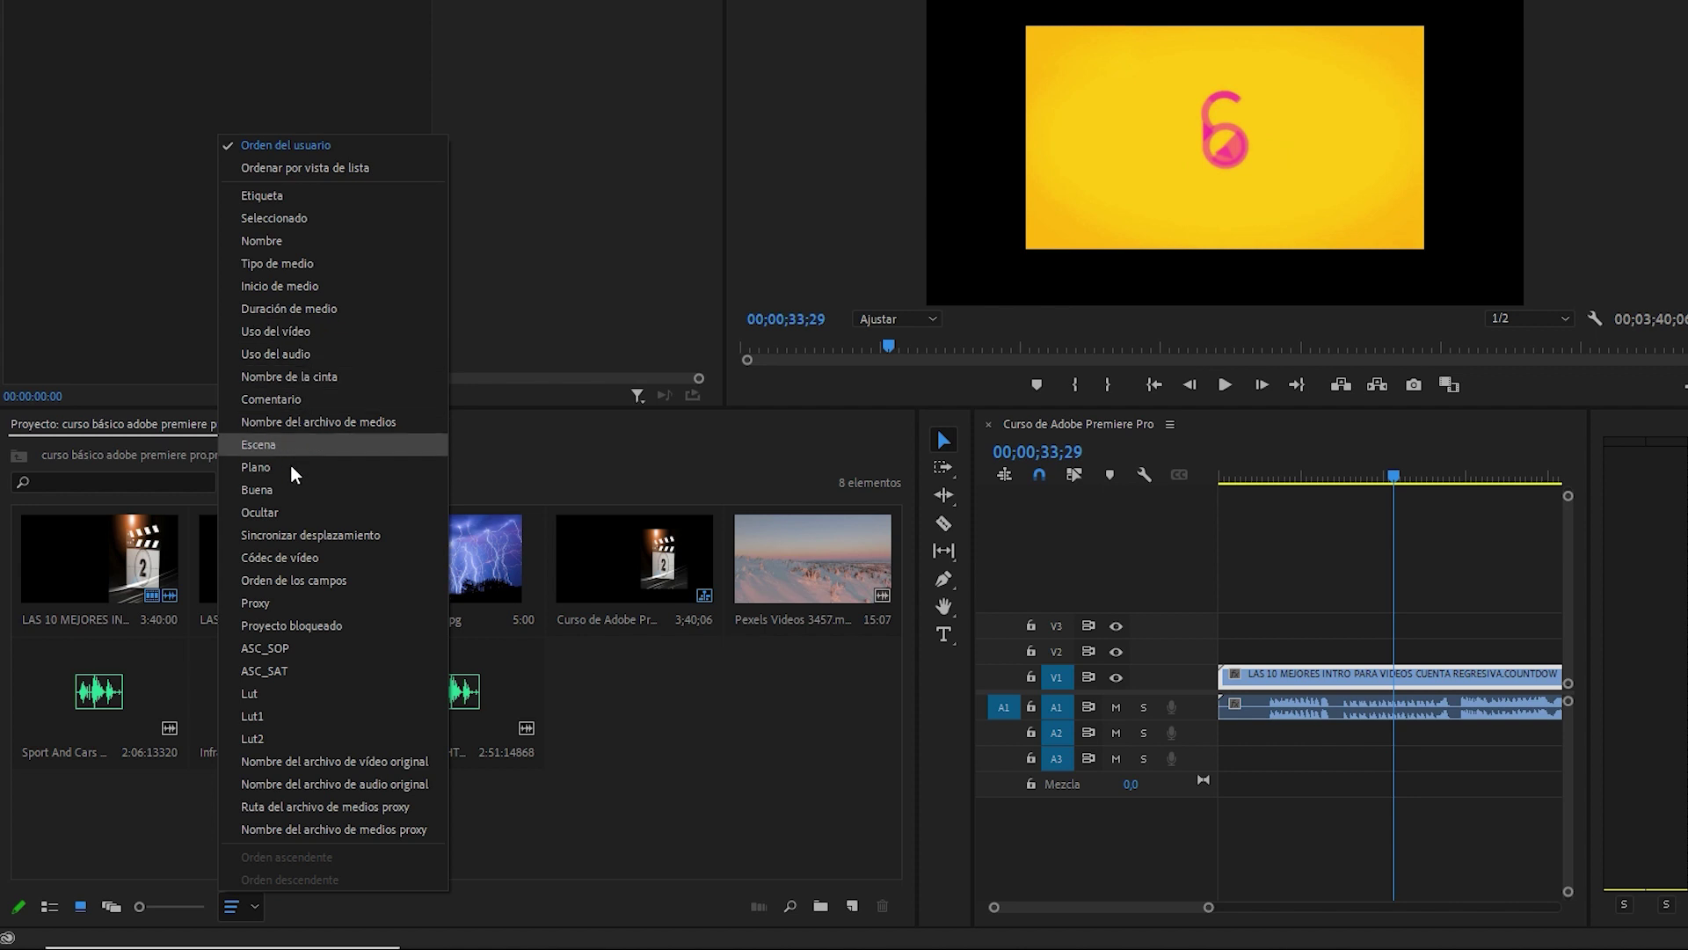
# Return to List View, narrow the Project panel and enlarge the item rows slightly.
pyautogui.click(49, 906)
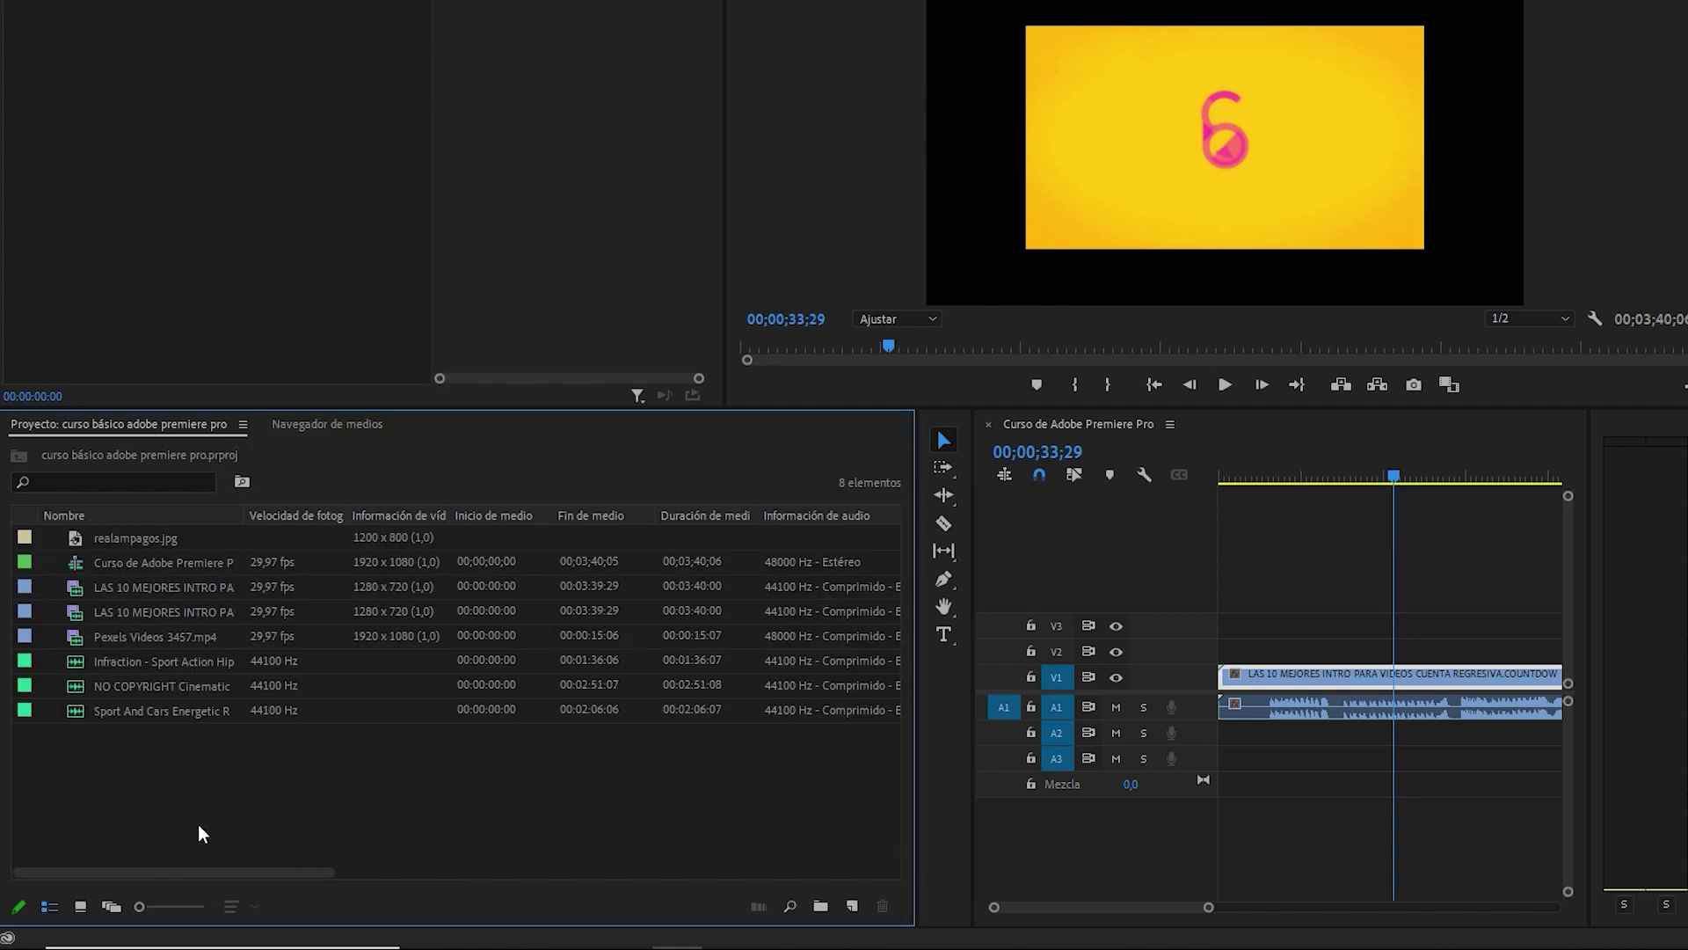
pyautogui.moveTo(917, 761); pyautogui.dragTo(764, 762)
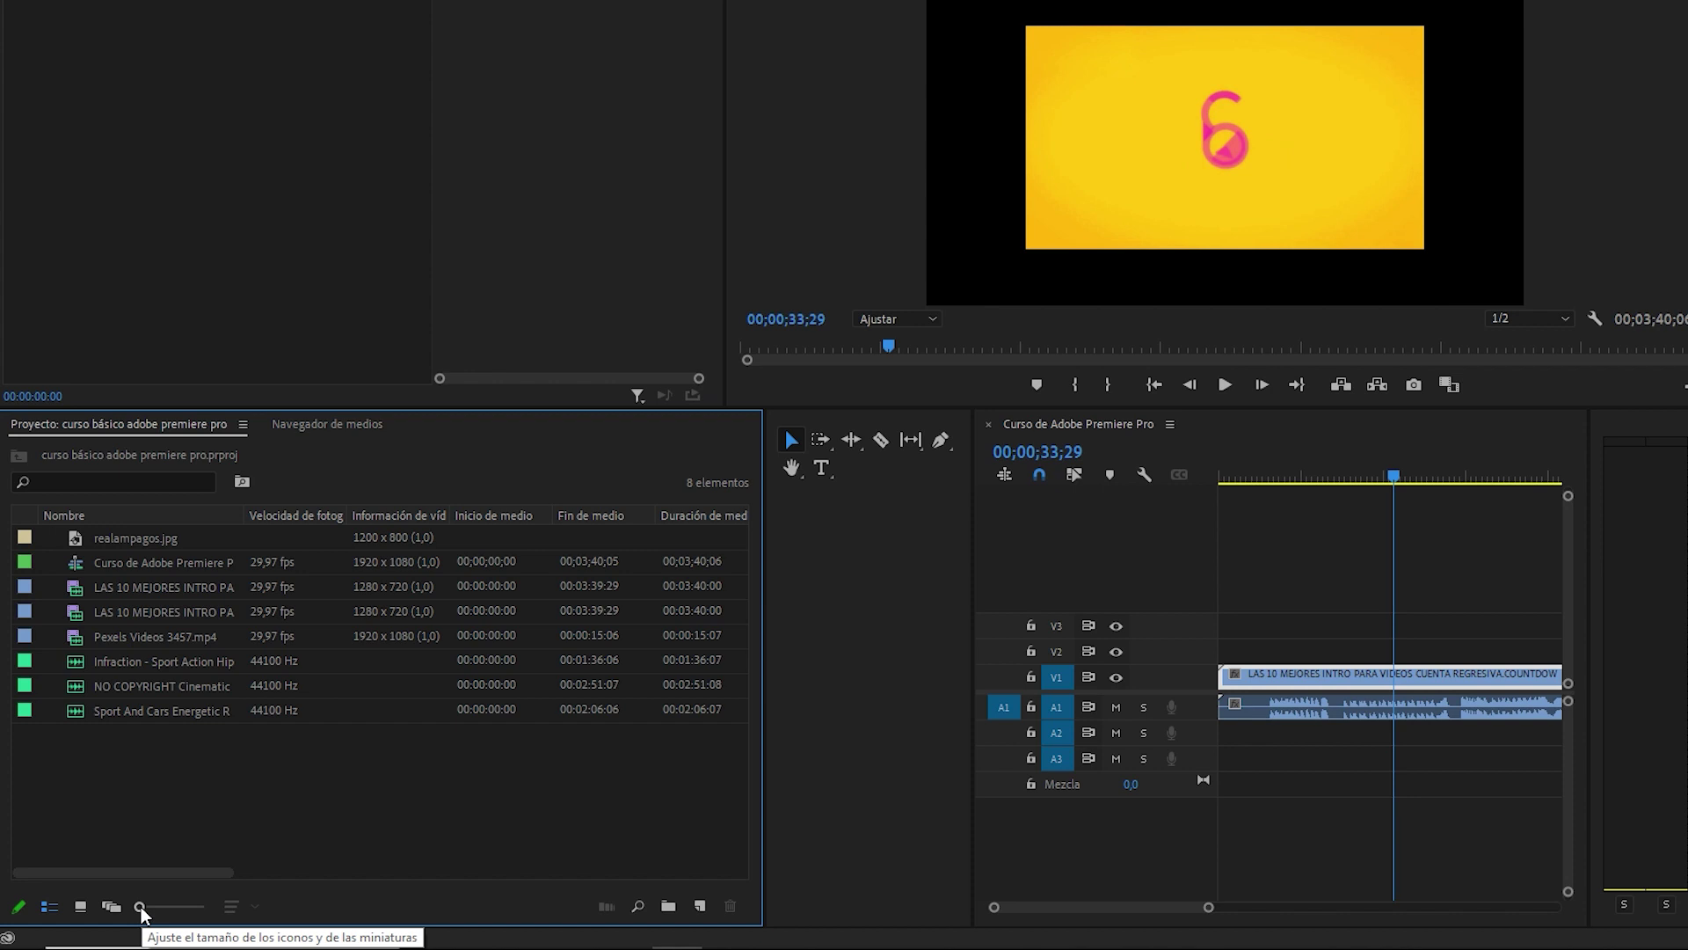
pyautogui.moveTo(141, 909)
pyautogui.mouseDown()
pyautogui.moveTo(181, 910)
pyautogui.moveTo(139, 910)
pyautogui.mouseUp()
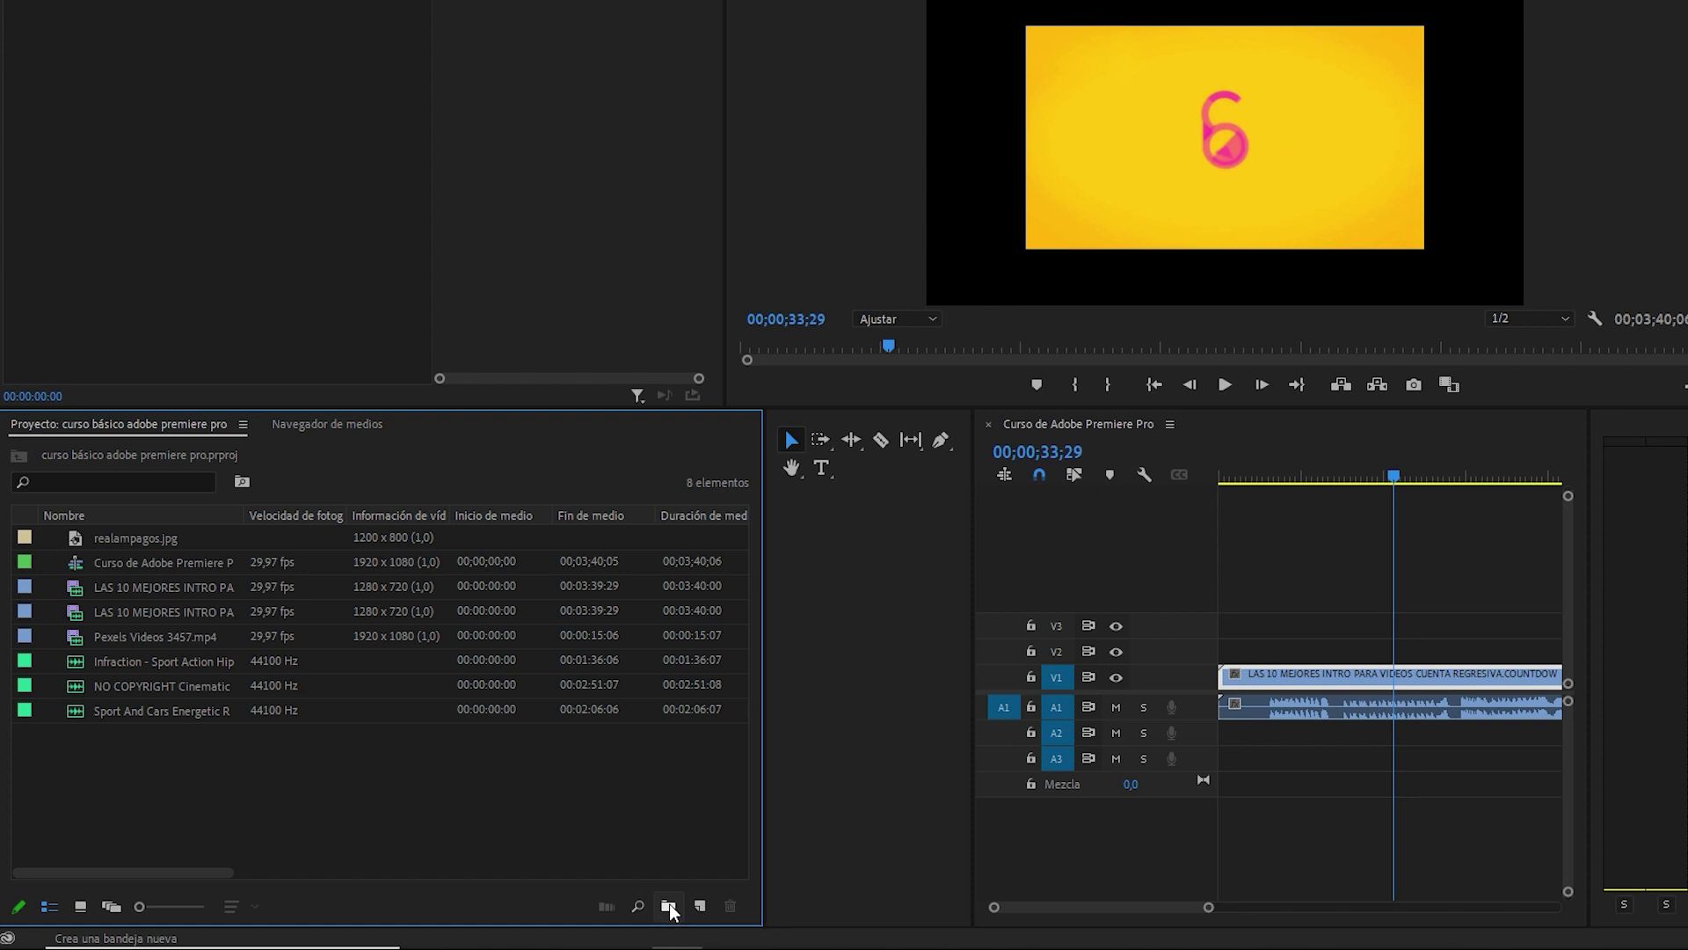
# Create a new bin in the project named 'vídeos'.
pyautogui.click(669, 907)
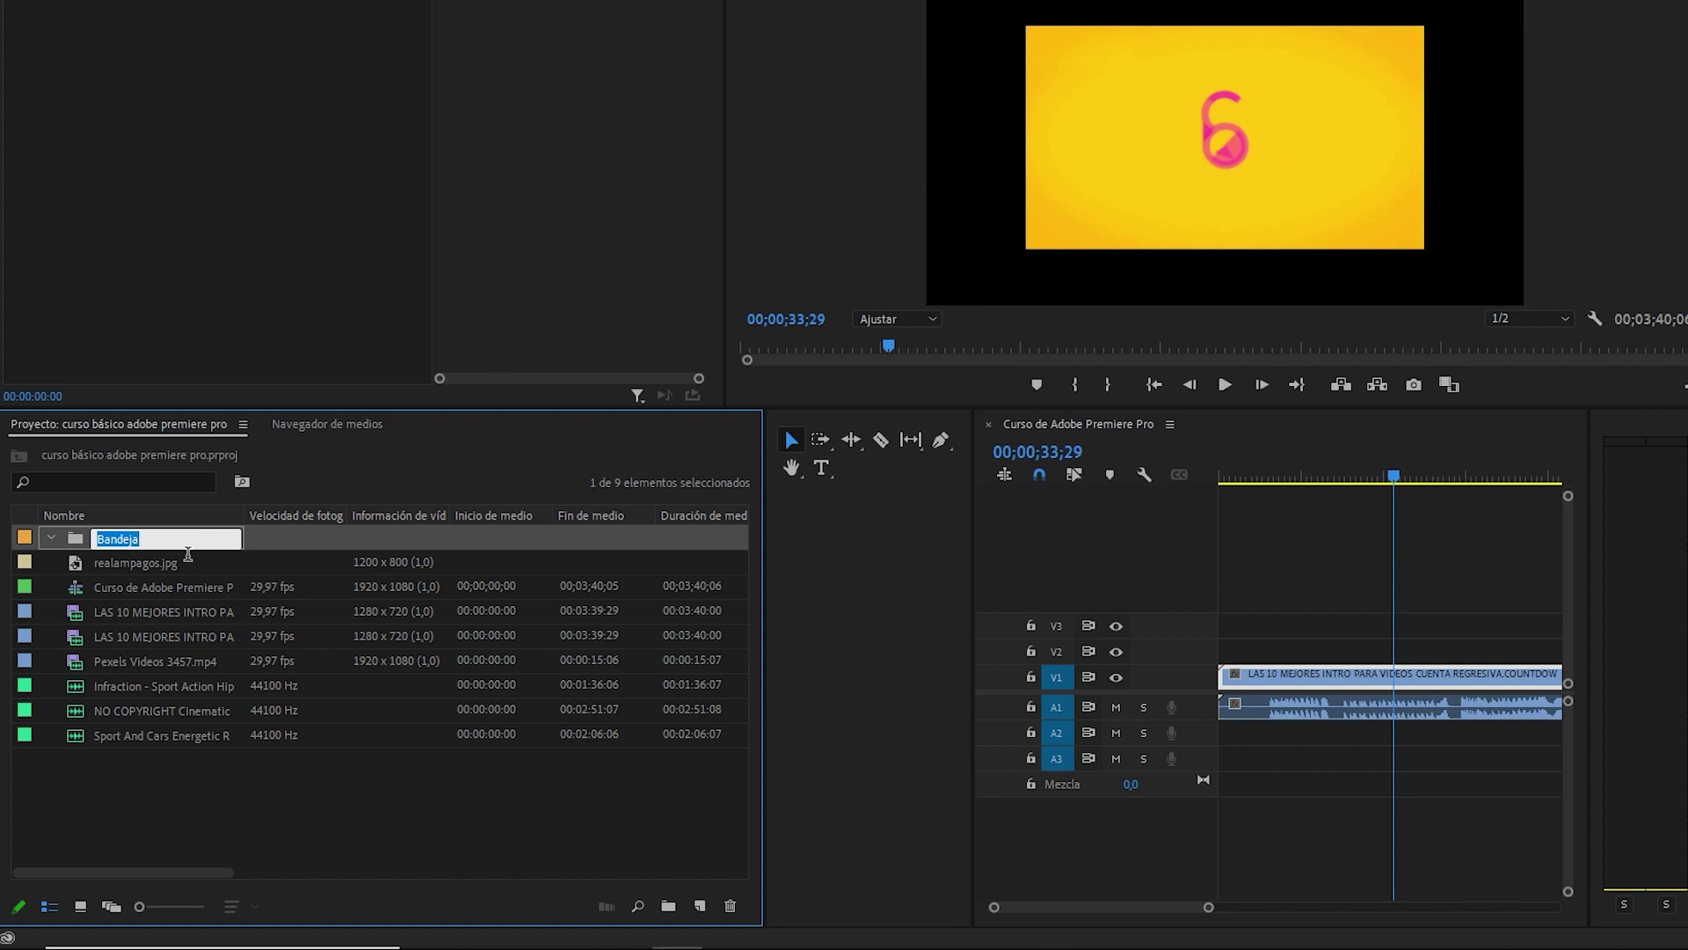
pyautogui.write('vídeos')
pyautogui.press('Return')
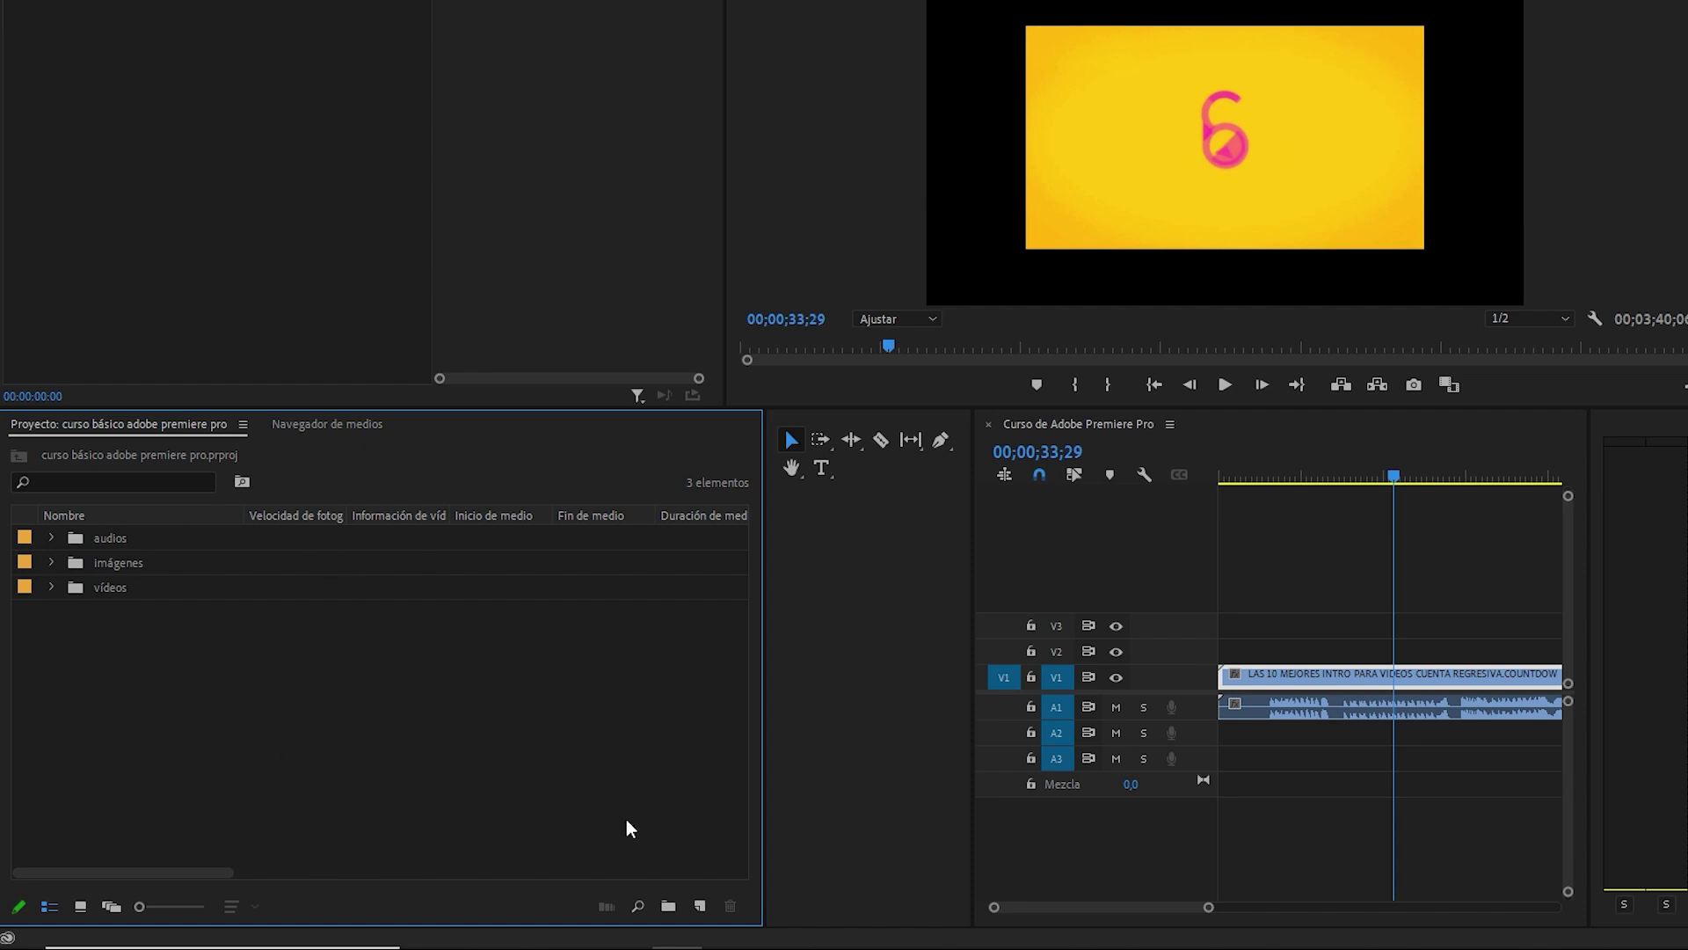
pyautogui.click(702, 905)
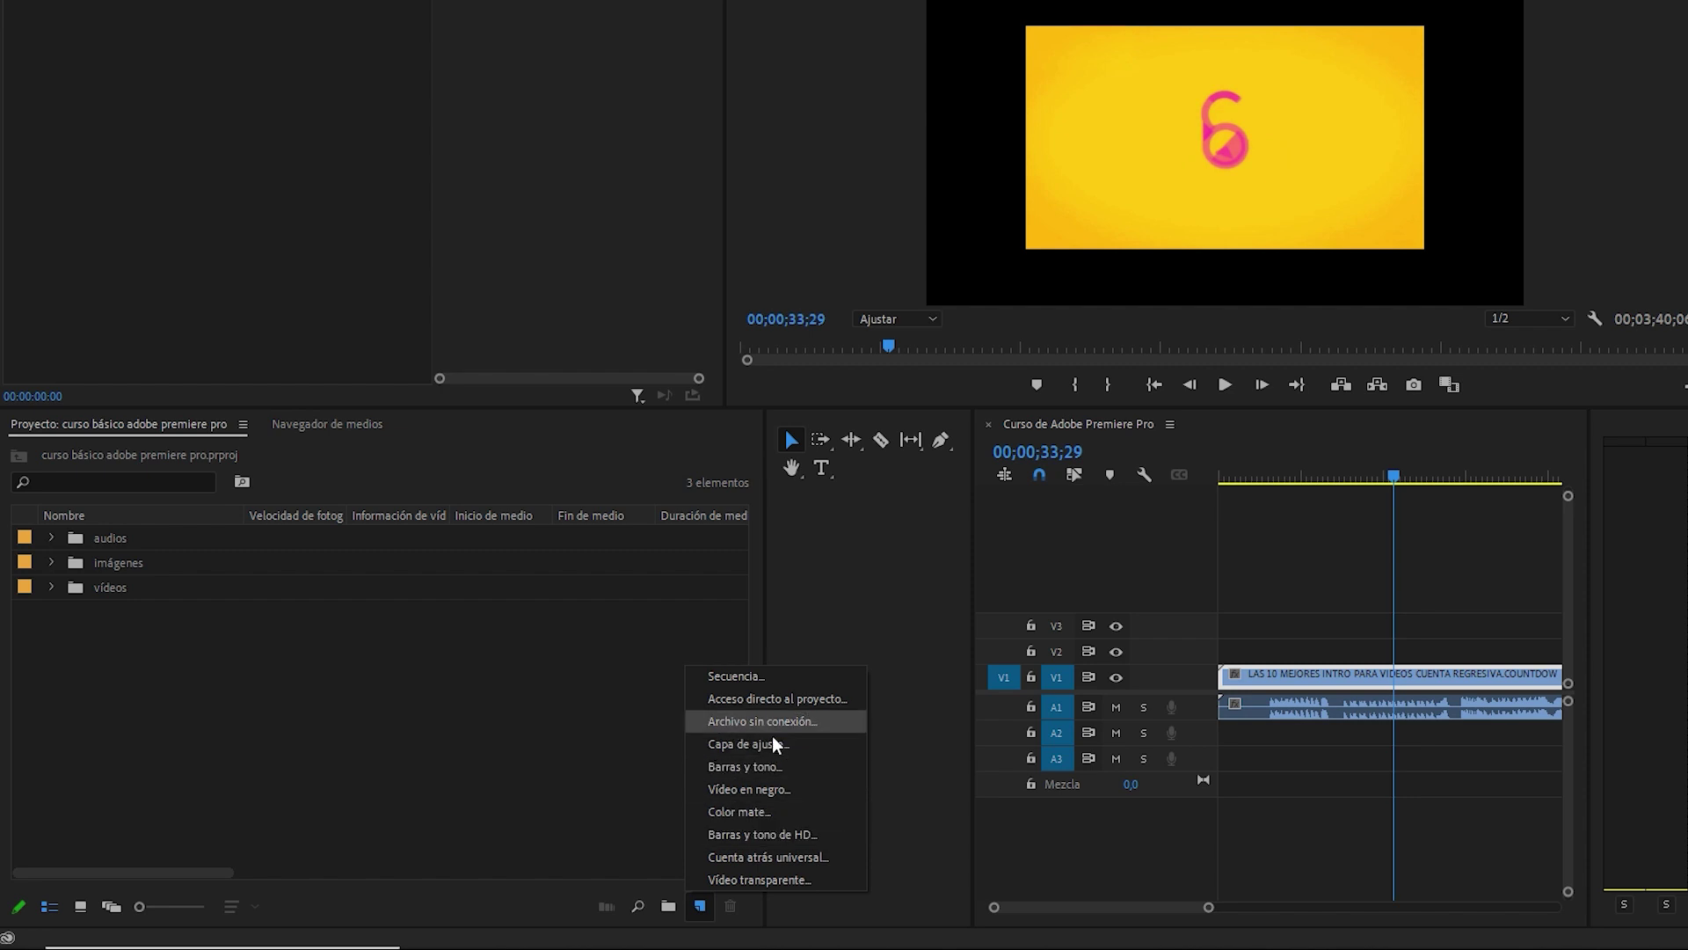
pyautogui.click(700, 905)
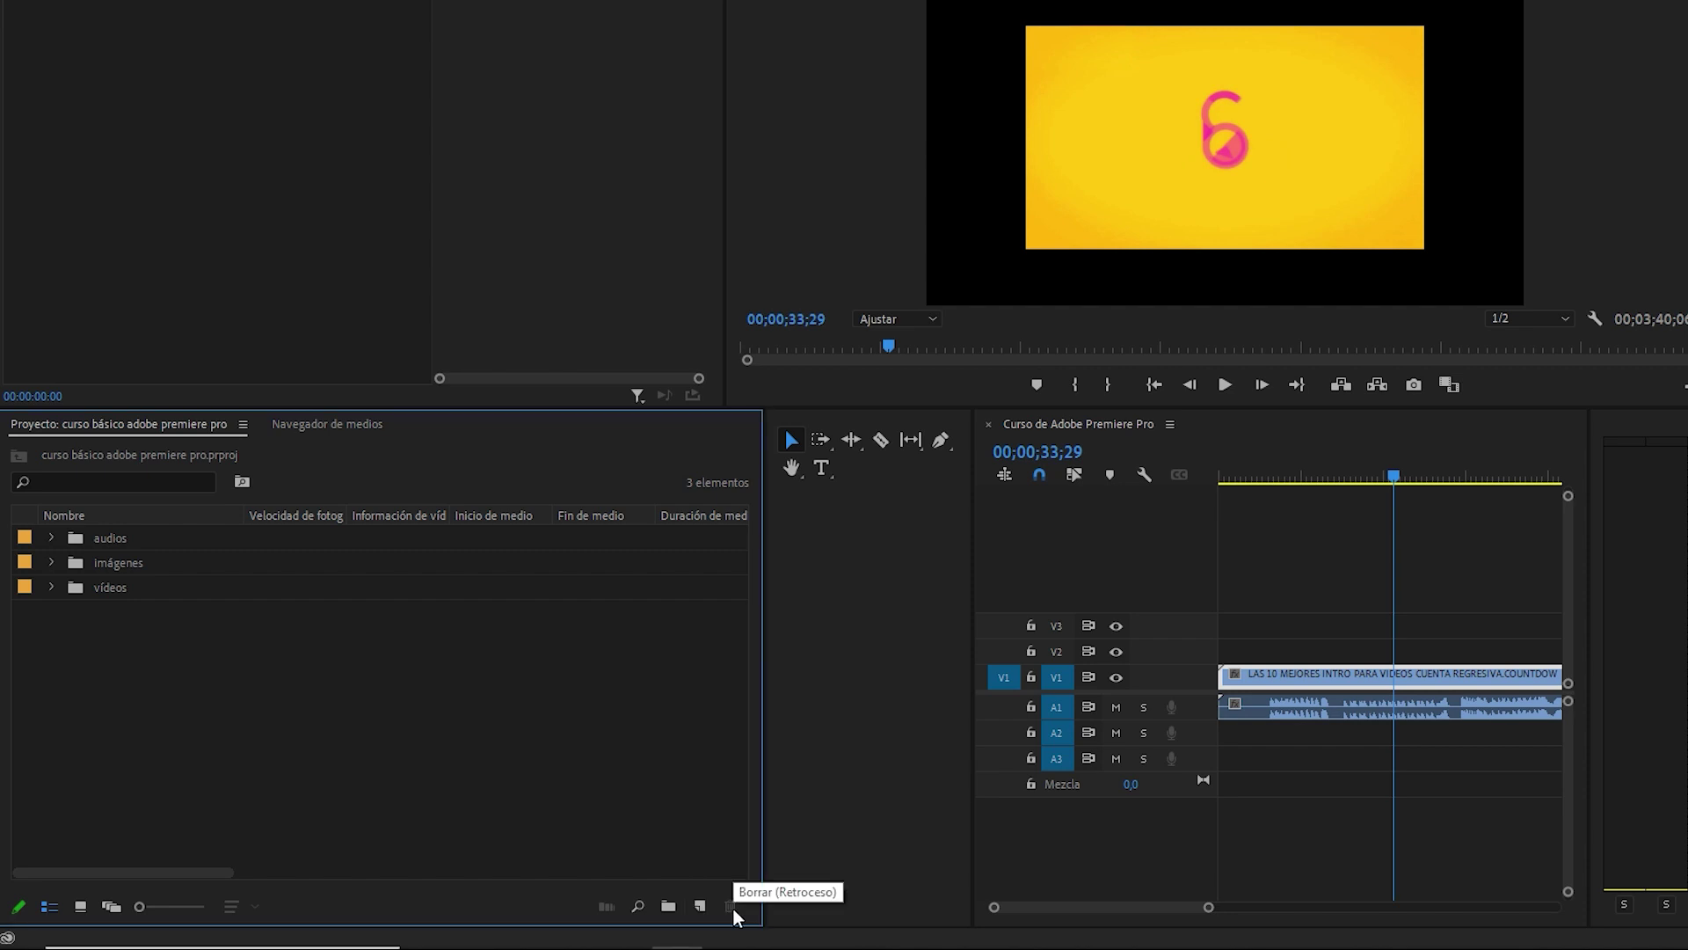
pyautogui.click(112, 590)
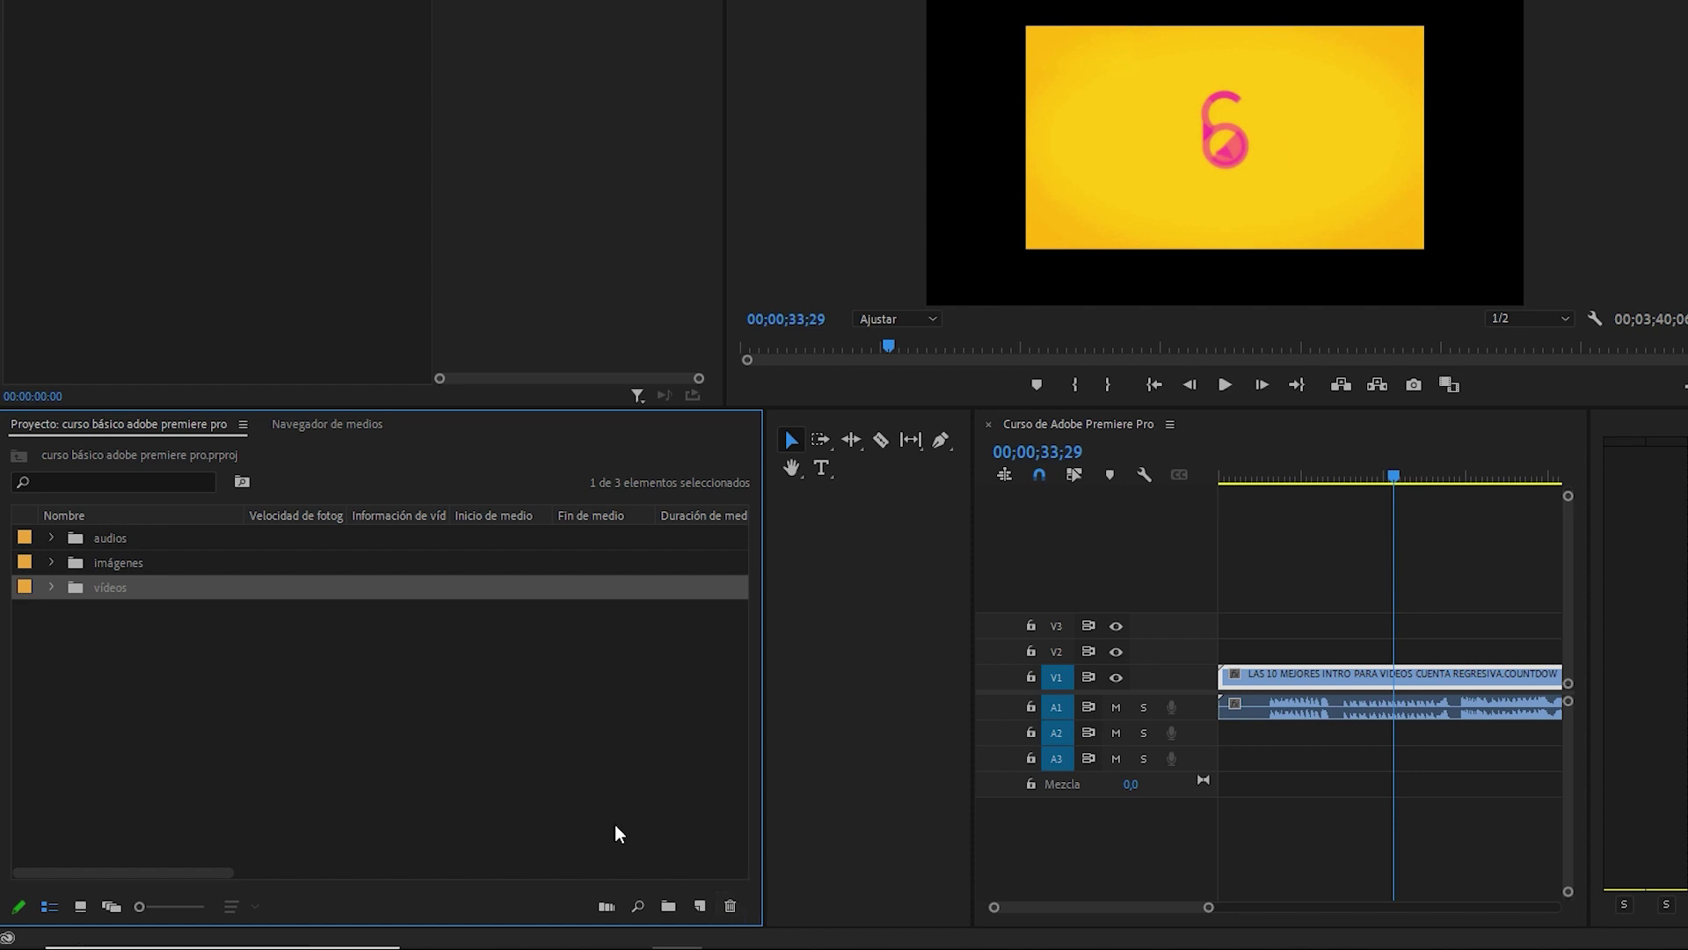
pyautogui.press('Delete')
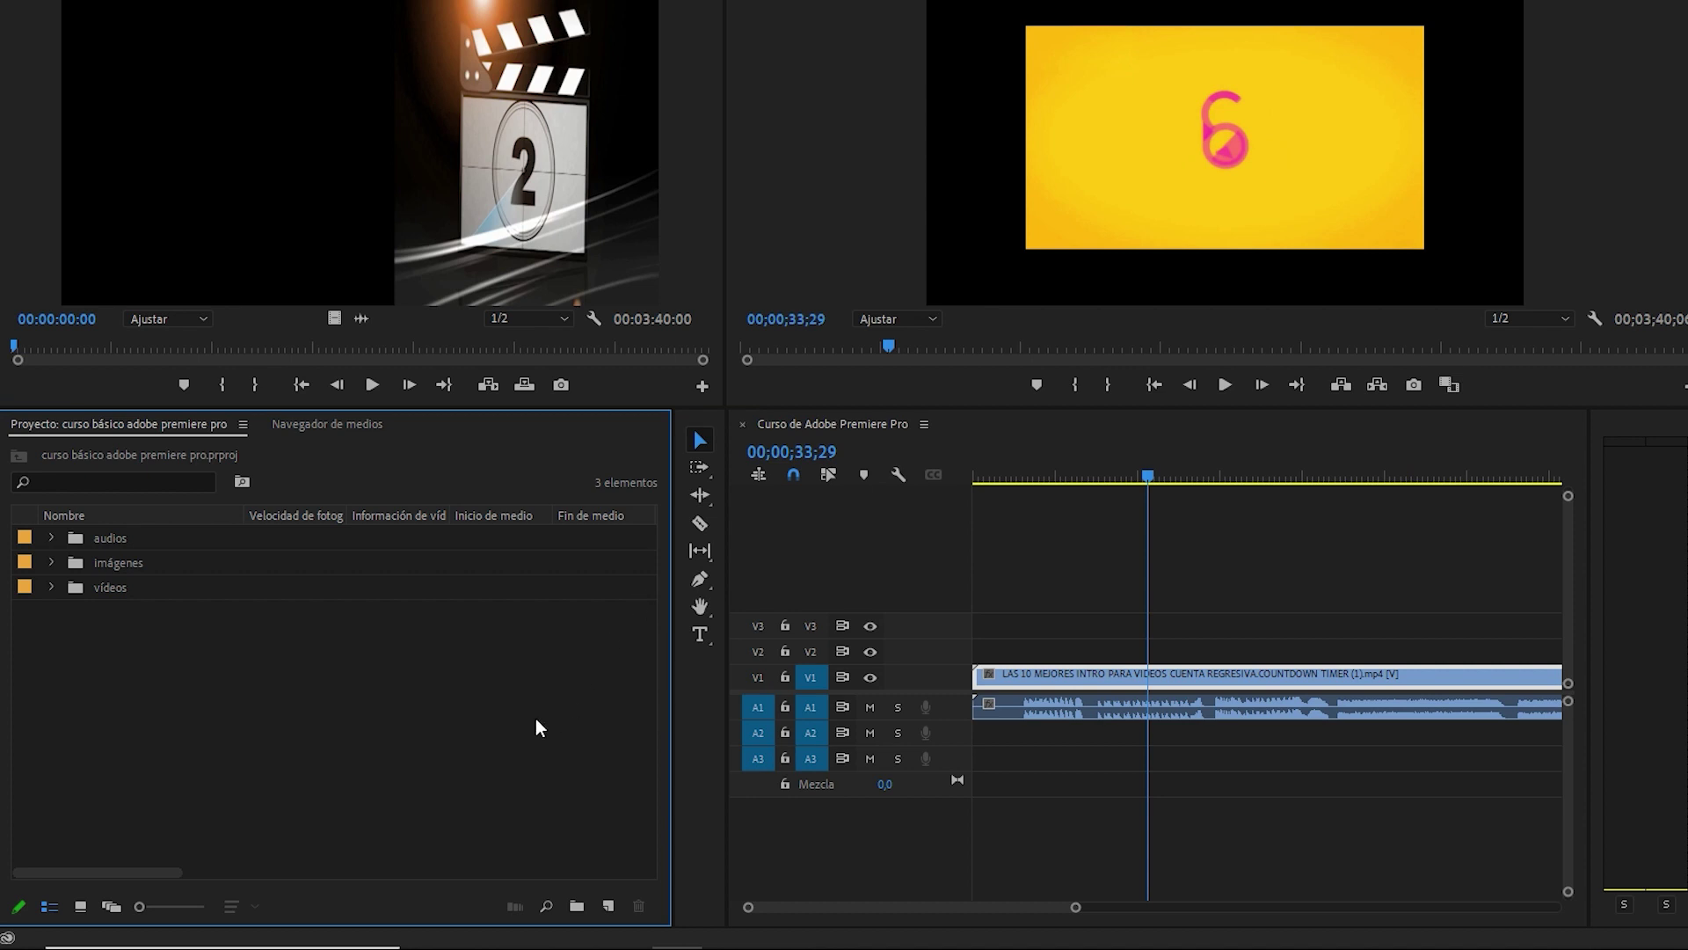
# Open the Buscar dialog and review the searchable columns in the first Columna dropdown.
pyautogui.click(547, 907)
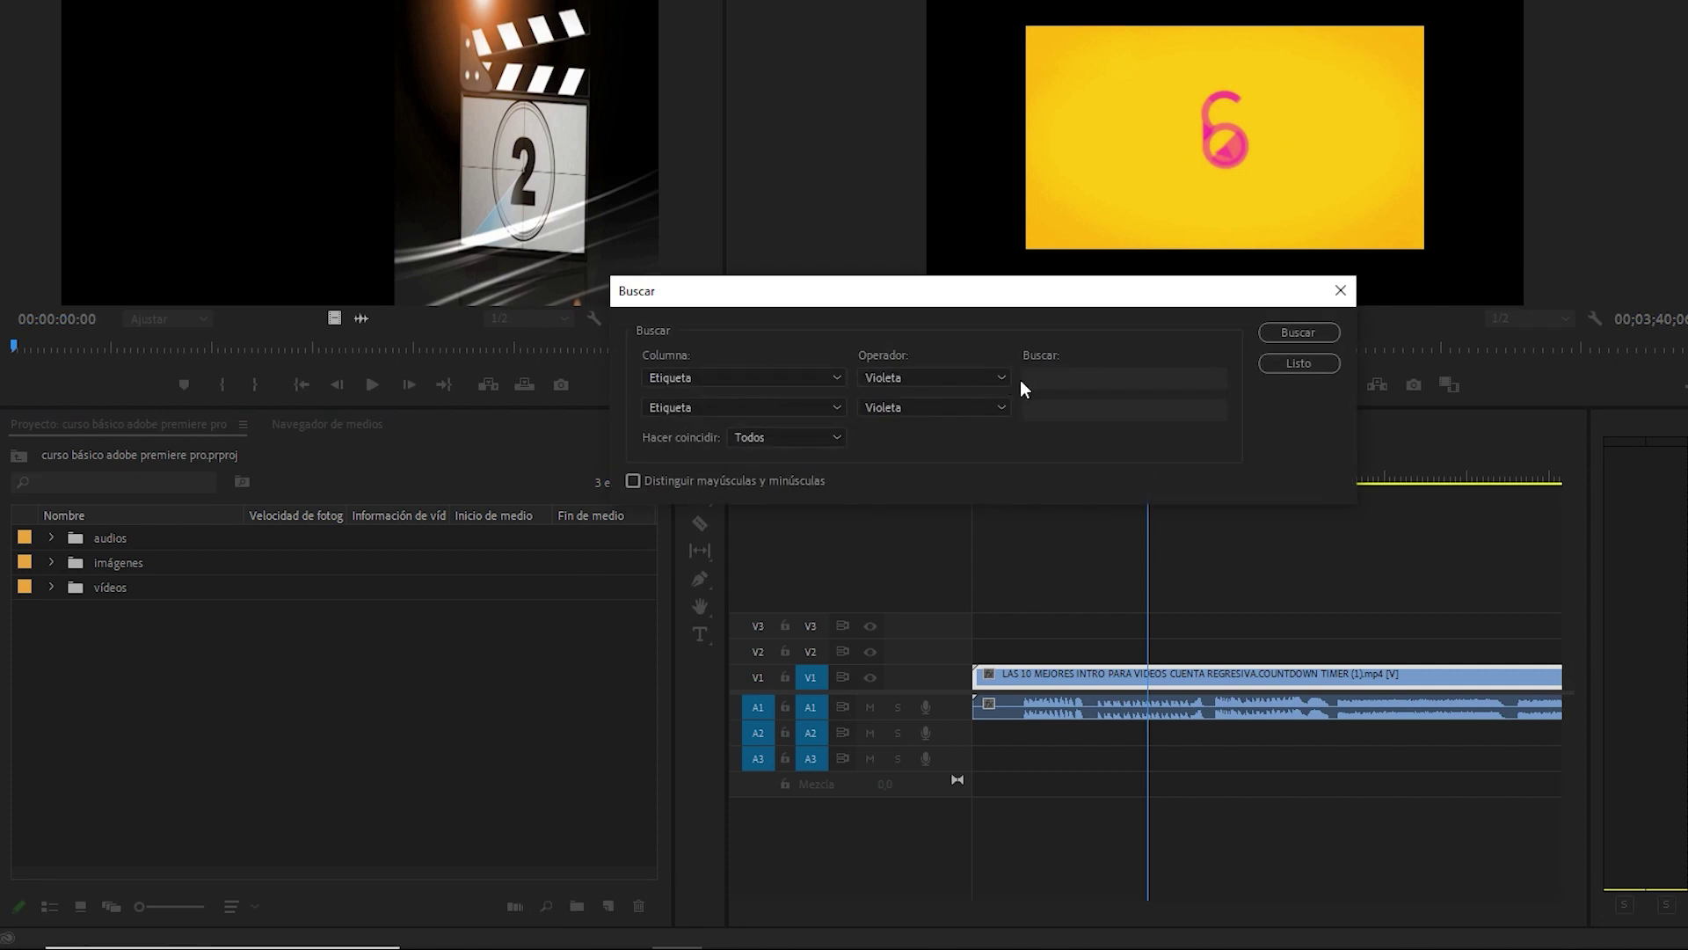
pyautogui.click(712, 378)
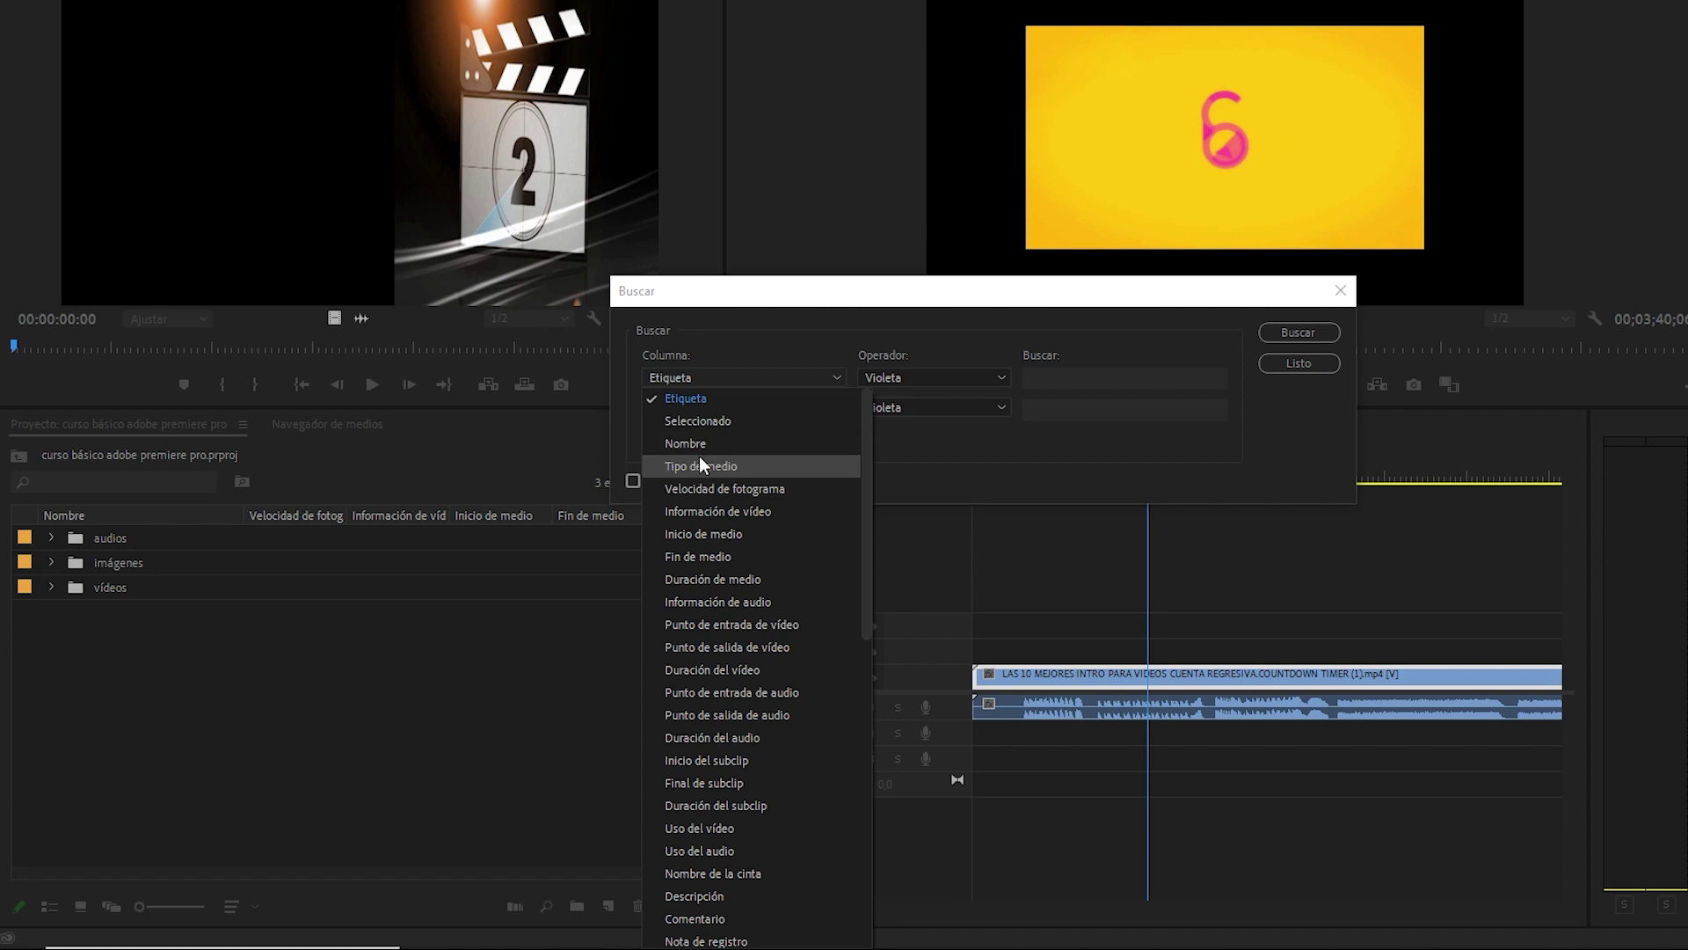